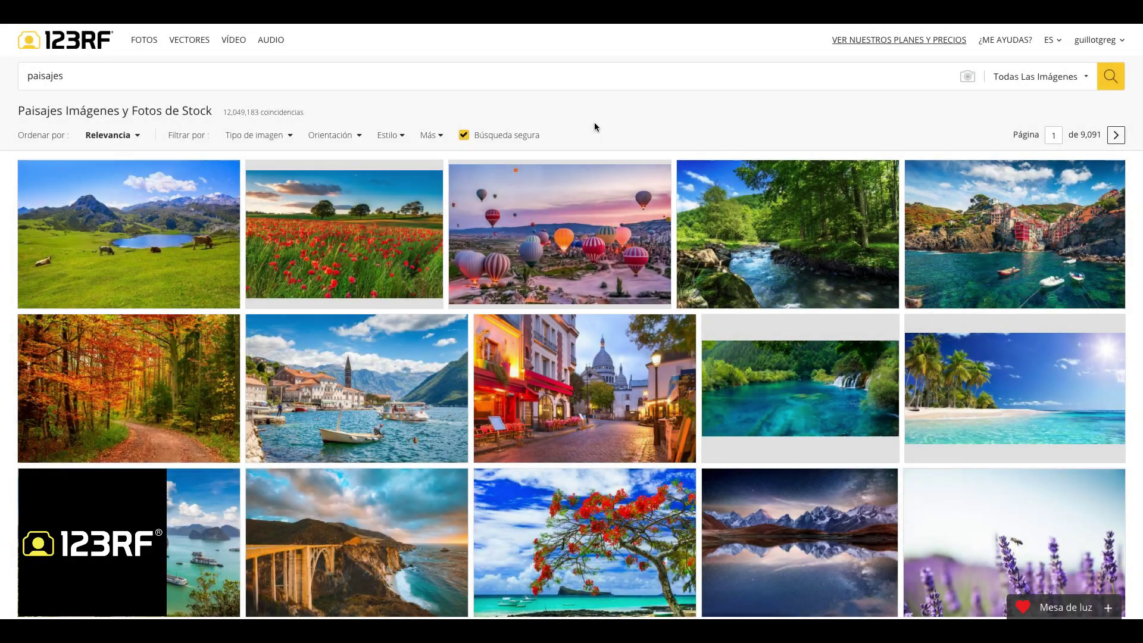
- Browse the 123RF pricing plans and choose a custom purchase of 8 credits for US$11.00
scroll(590, 131, "down", 2)
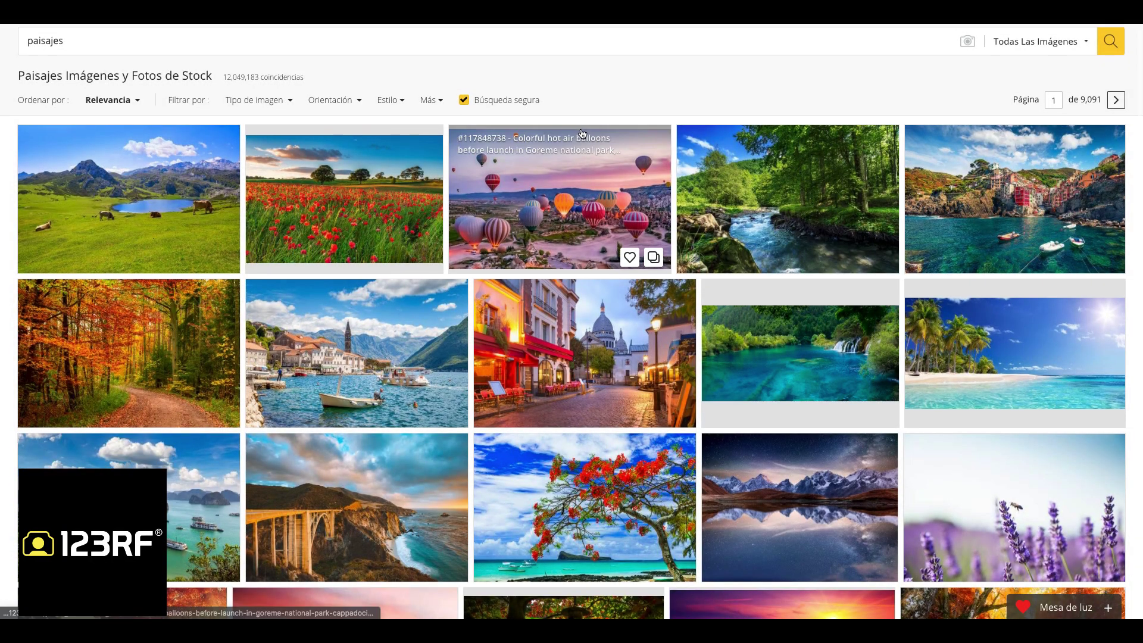
scroll(582, 139, "down", 1)
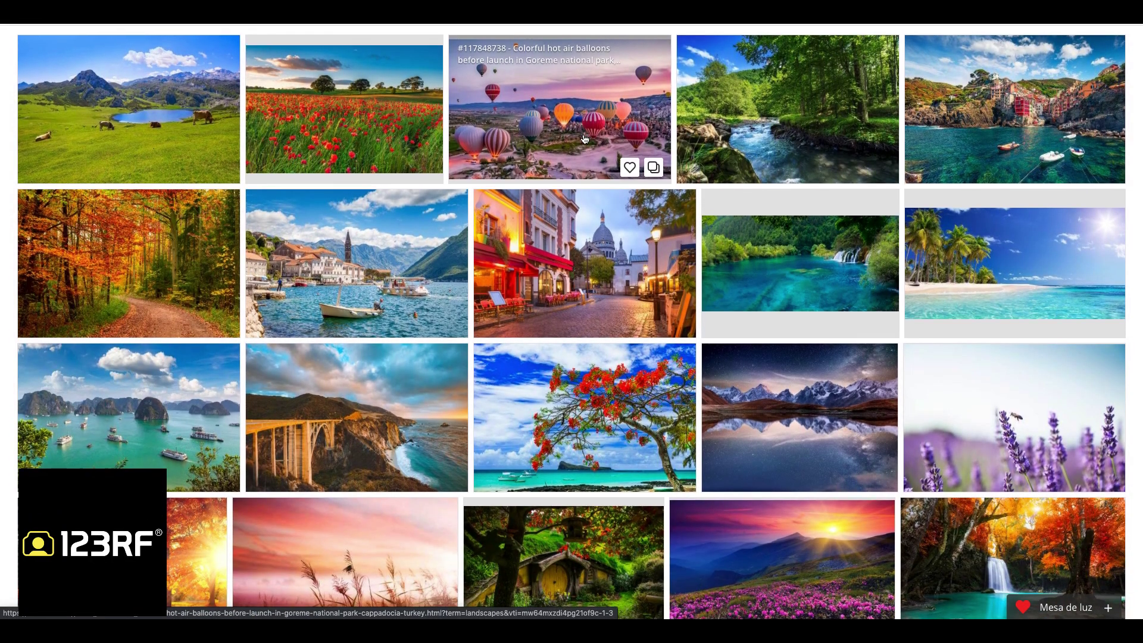
scroll(580, 139, "down", 1)
scroll(576, 139, "down", 1)
scroll(576, 140, "down", 1)
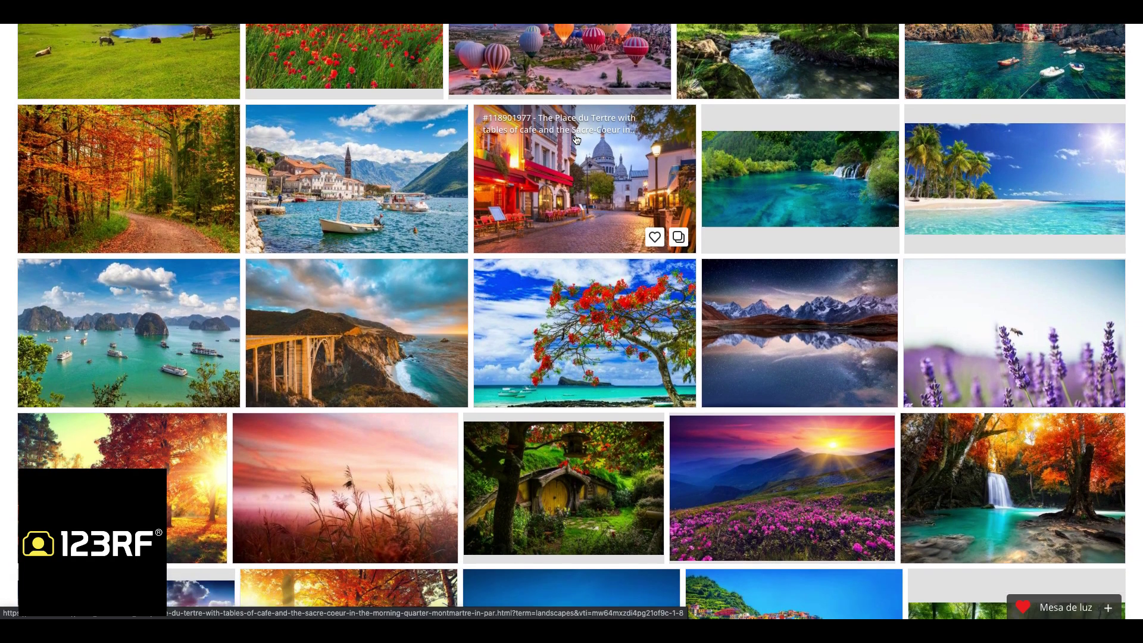
scroll(618, 174, "down", 1)
scroll(617, 176, "down", 1)
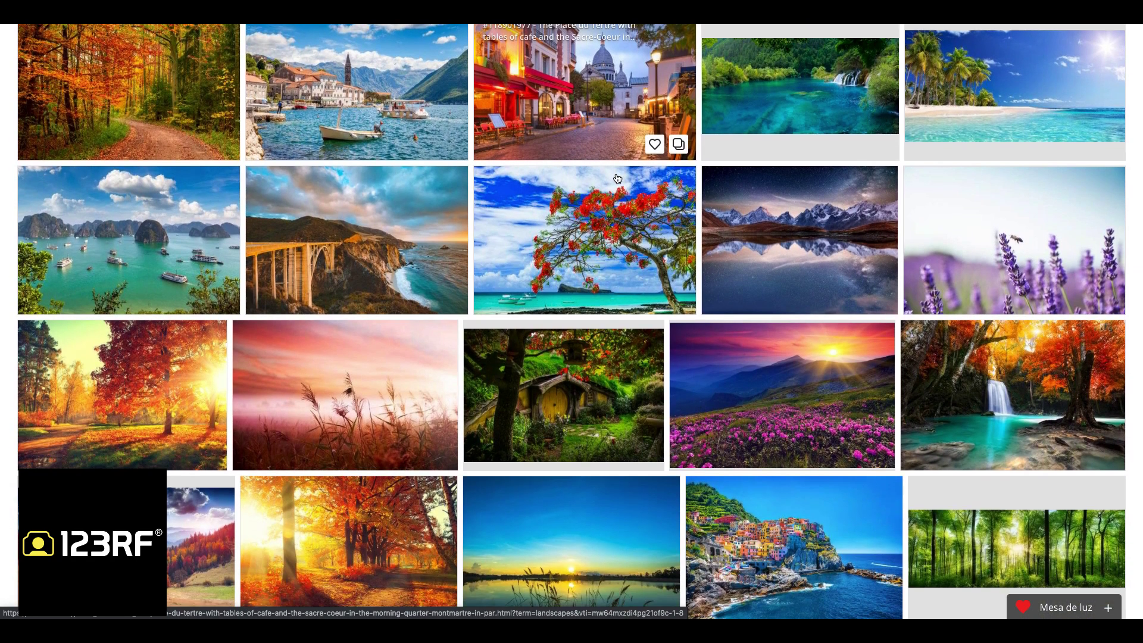
scroll(618, 179, "down", 1)
scroll(619, 184, "down", 1)
scroll(619, 185, "down", 1)
scroll(619, 186, "down", 1)
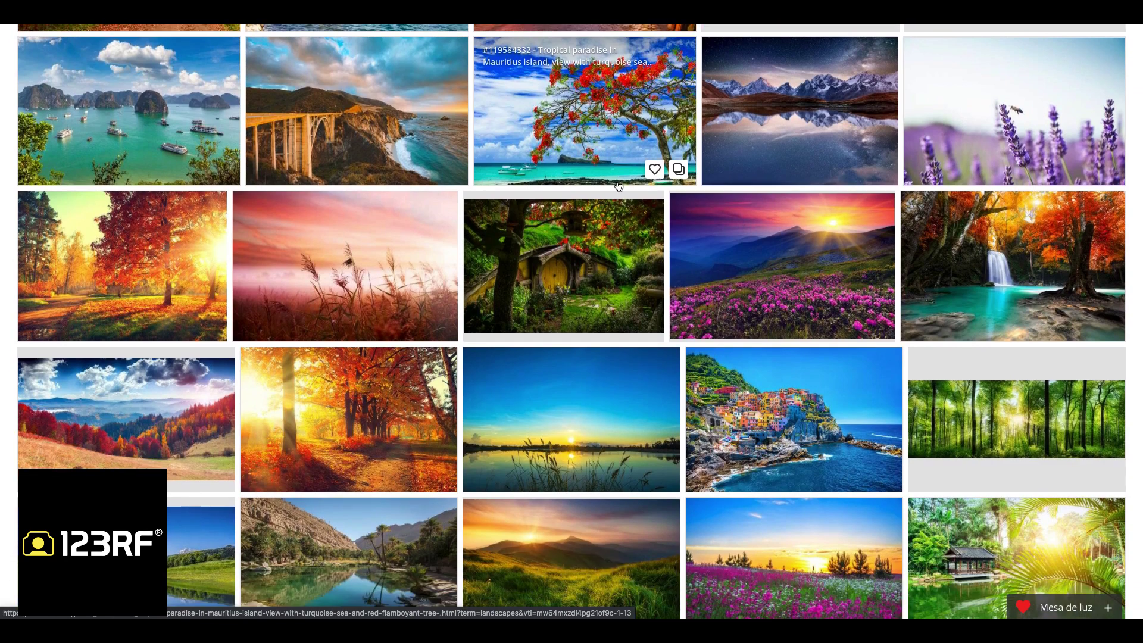
scroll(619, 186, "down", 1)
scroll(619, 187, "down", 1)
scroll(619, 187, "down", 1)
scroll(619, 188, "down", 1)
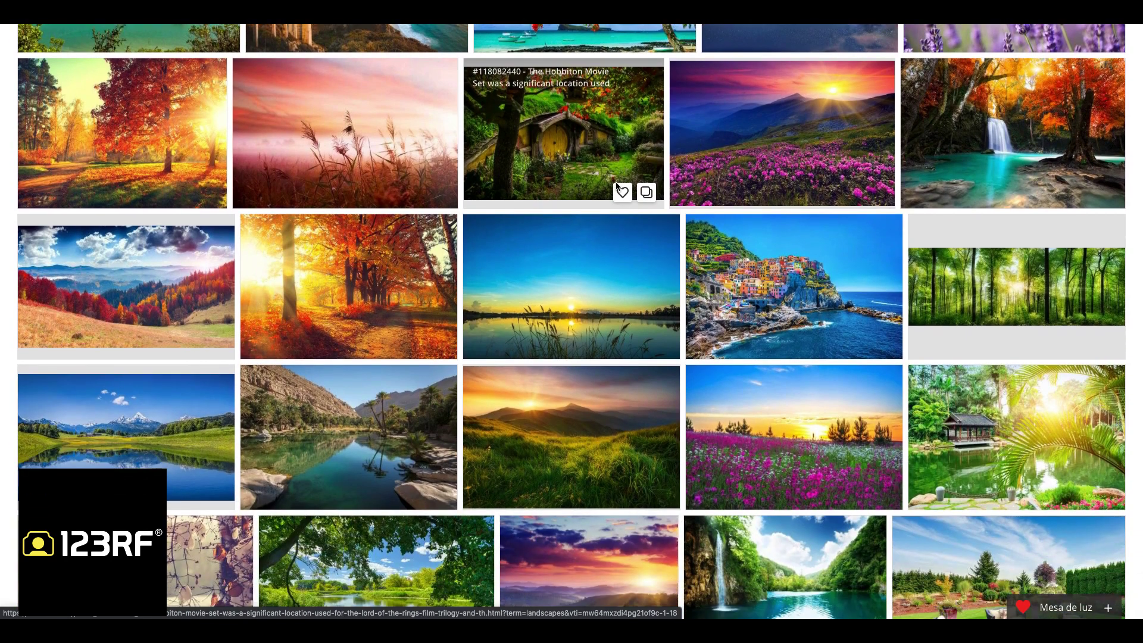
scroll(619, 189, "down", 1)
scroll(618, 190, "down", 1)
scroll(618, 189, "down", 1)
scroll(614, 194, "down", 1)
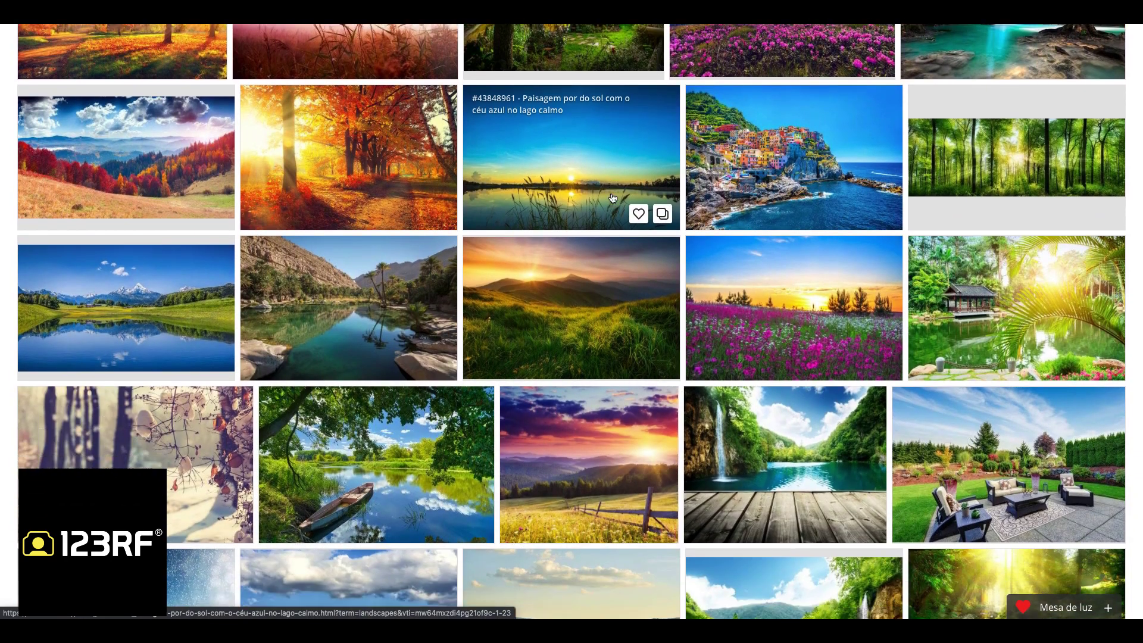
scroll(613, 198, "down", 1)
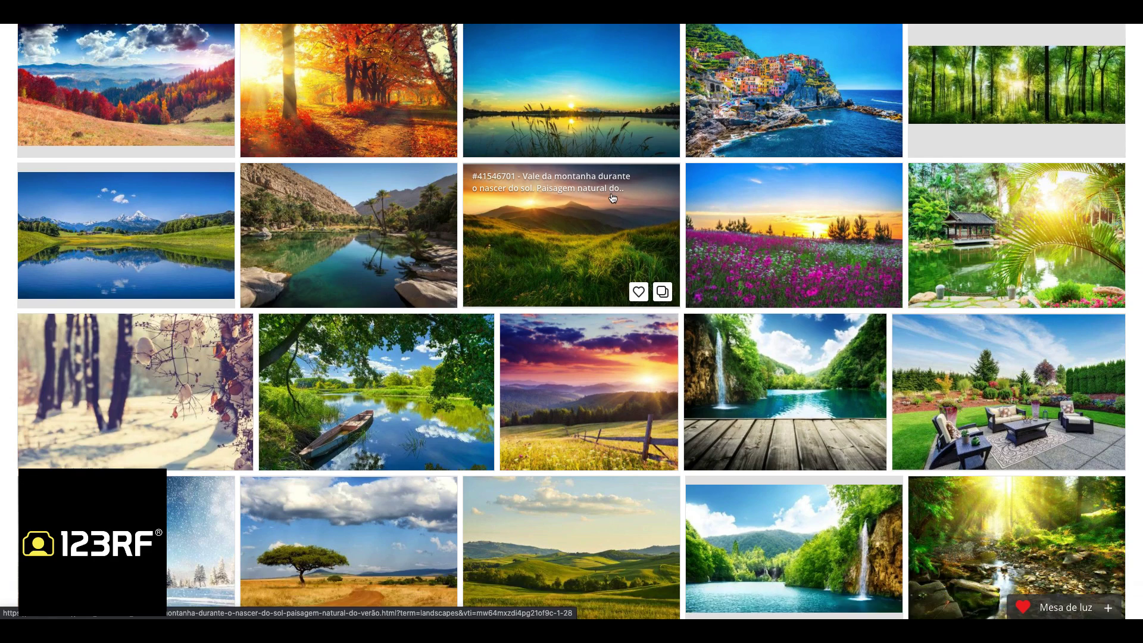
scroll(613, 200, "down", 1)
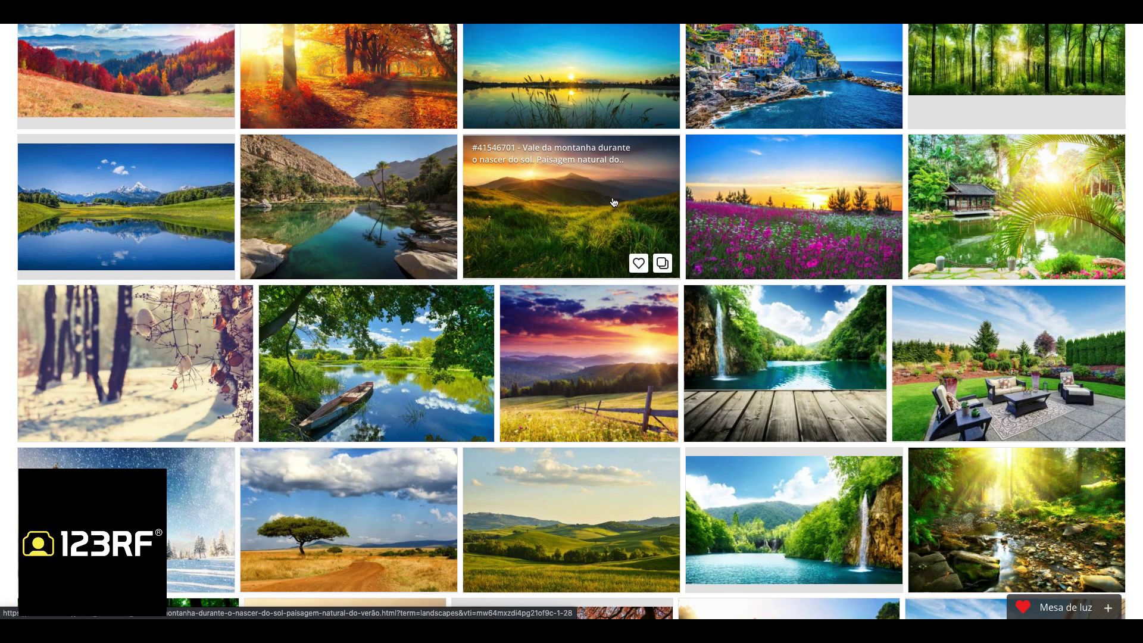
scroll(613, 202, "down", 2)
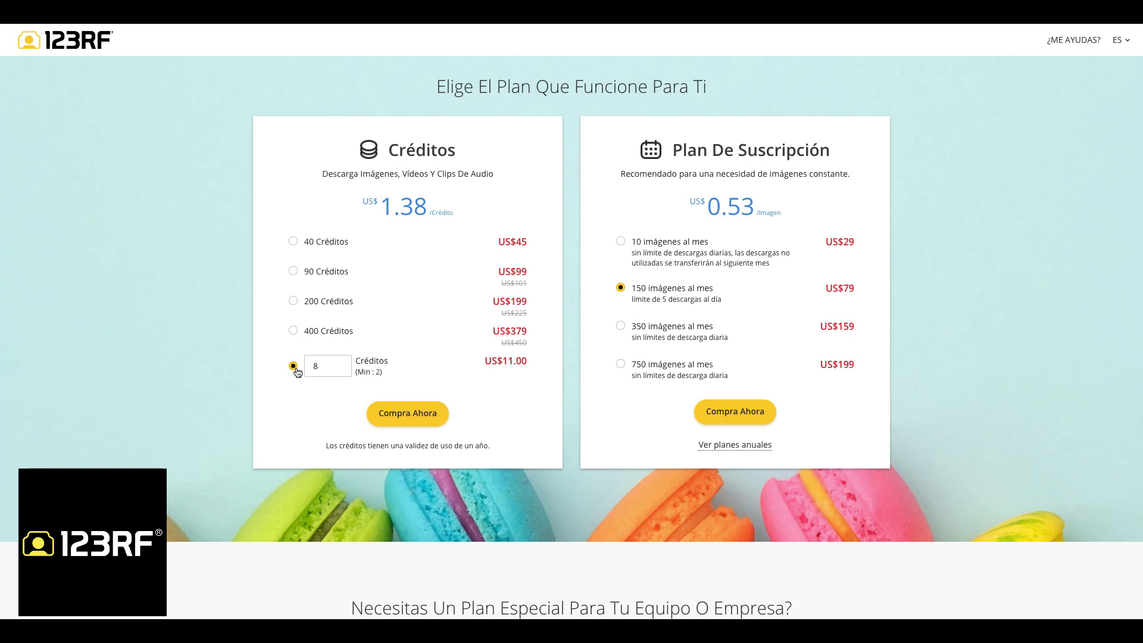
left_click(326, 369)
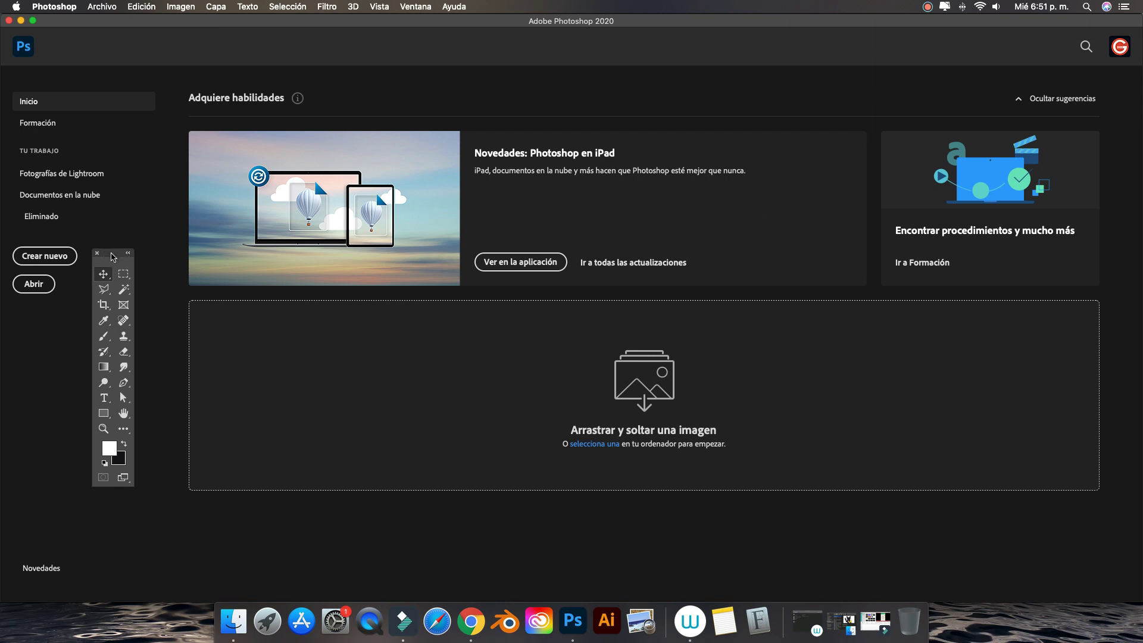
- Move the floating Tools panel slightly aside on the Photoshop Home screen
left_click_drag(112, 256, 128, 254)
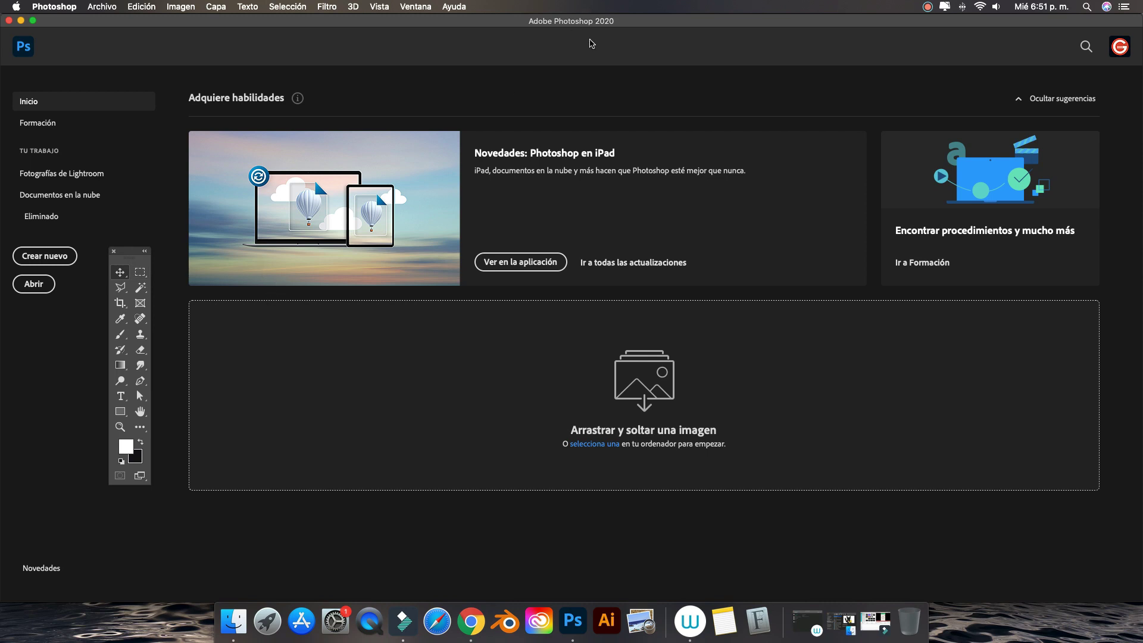
- Create a new white document 1200 px wide, 1200 px high, at 72 ppi
left_click(48, 257)
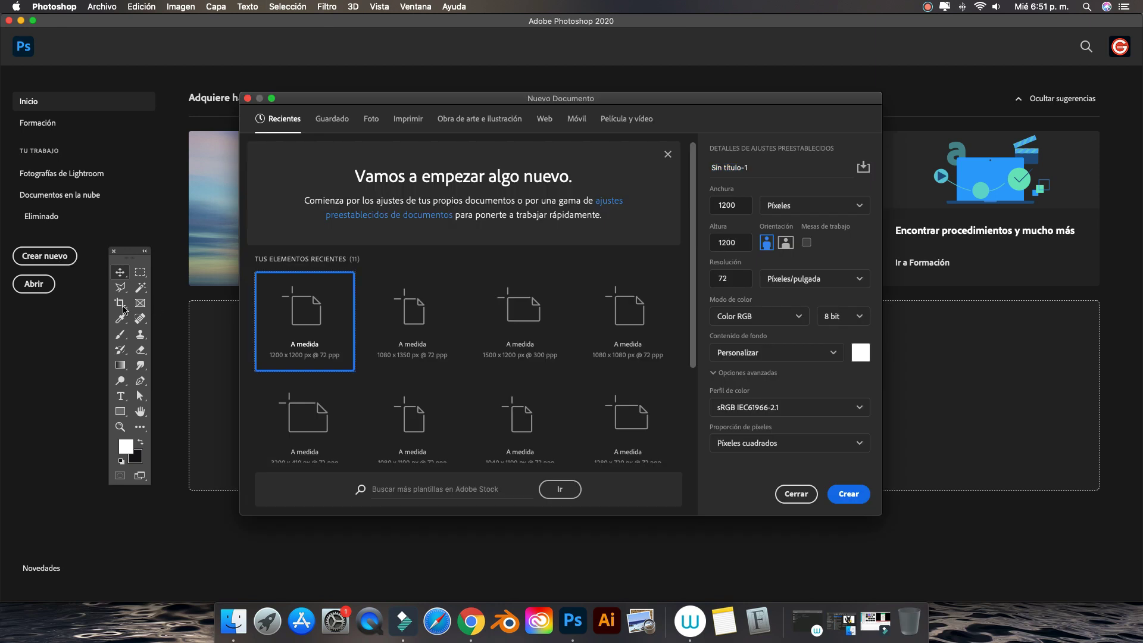
left_click(737, 205)
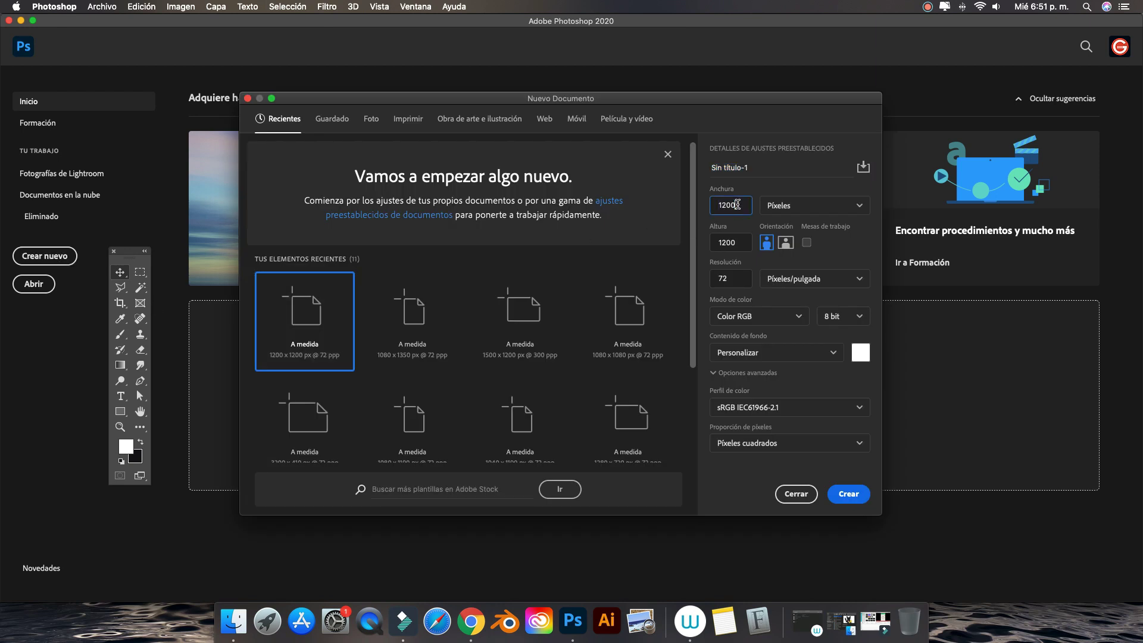
double_click(739, 242)
left_click(731, 278)
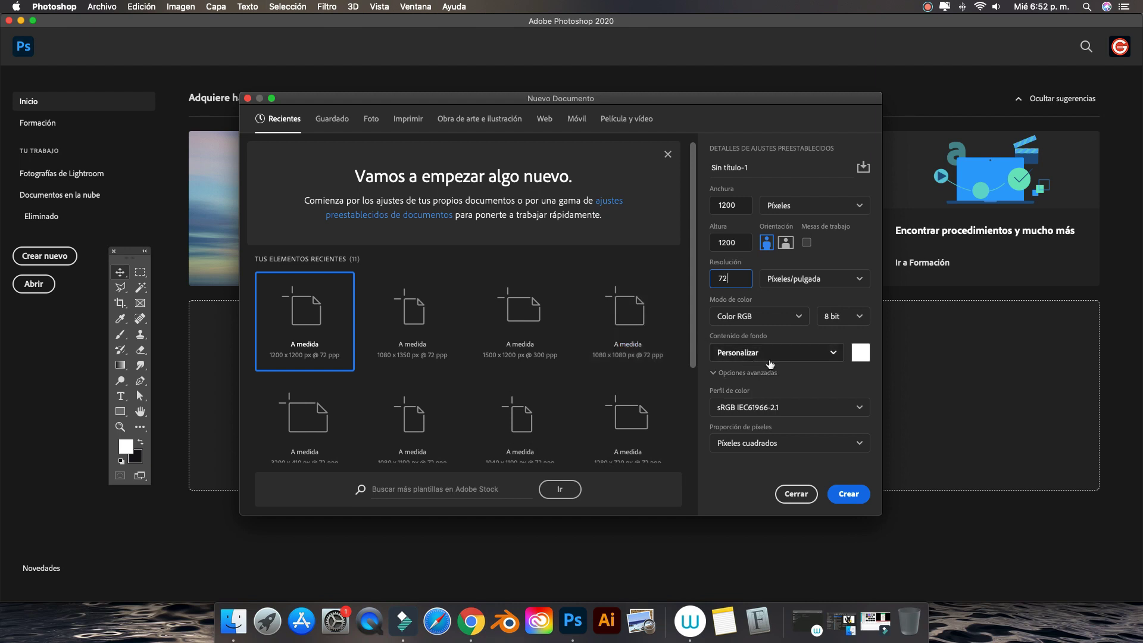
left_click(848, 494)
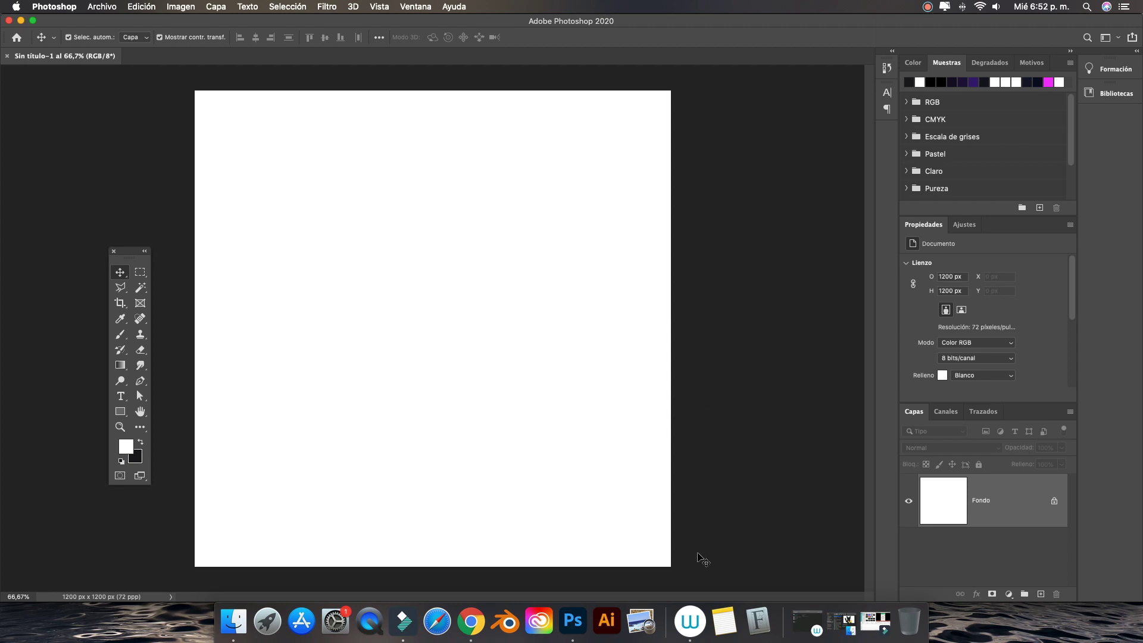
- Place 43805968_l.jpg from Downloads onto the canvas, scaled down slightly and committed
left_click(233, 620)
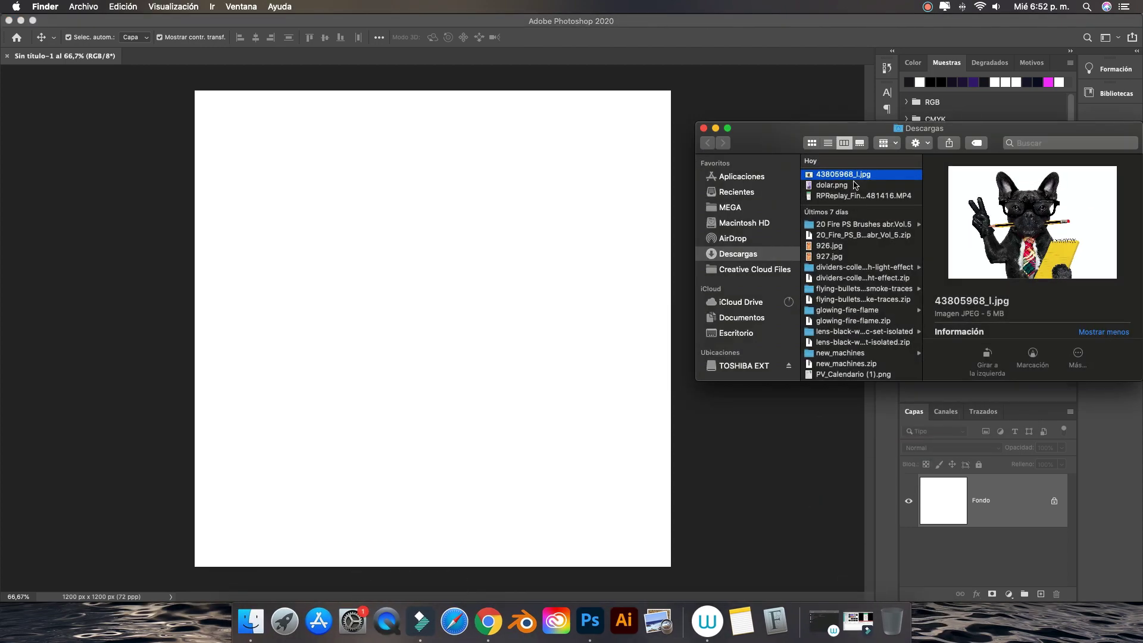
left_click_drag(843, 174, 372, 369)
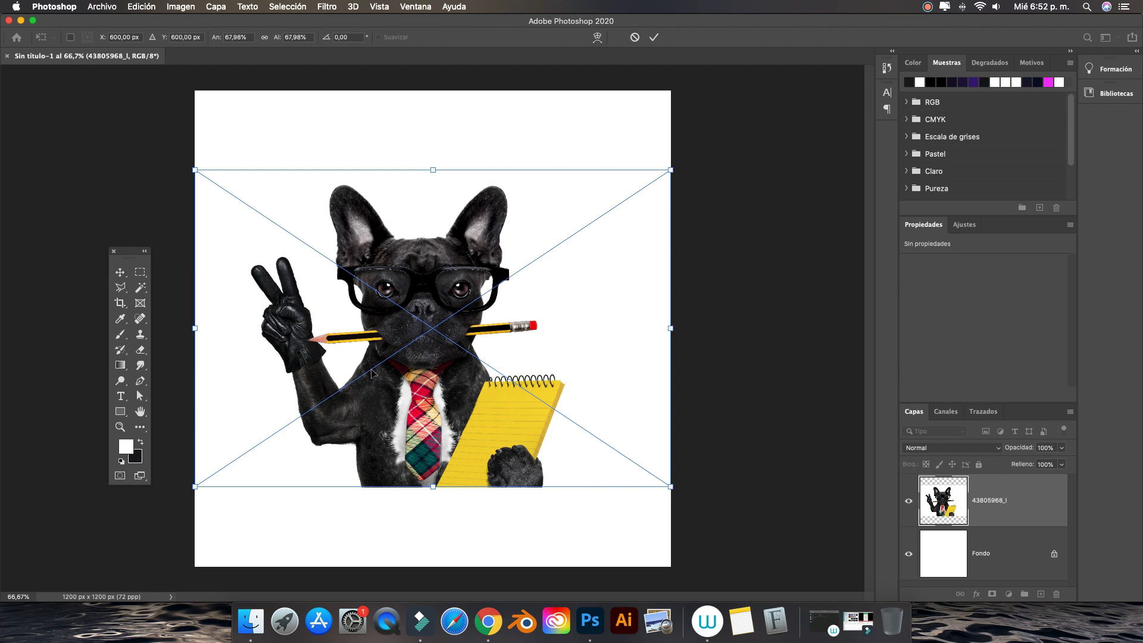
left_click_drag(670, 169, 648, 185)
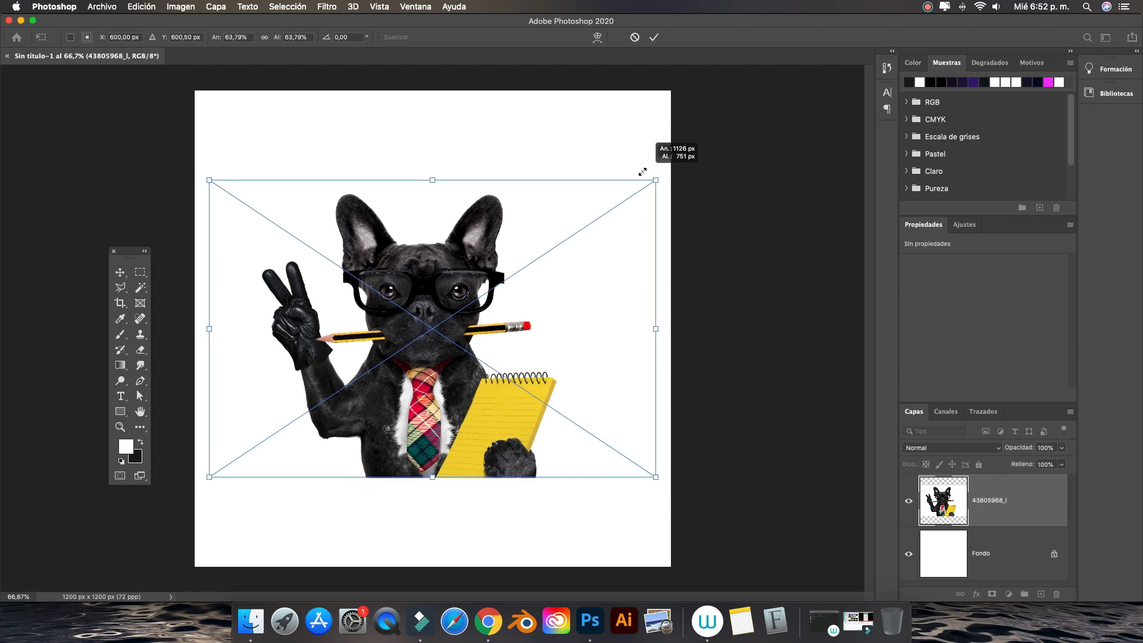
left_click(653, 37)
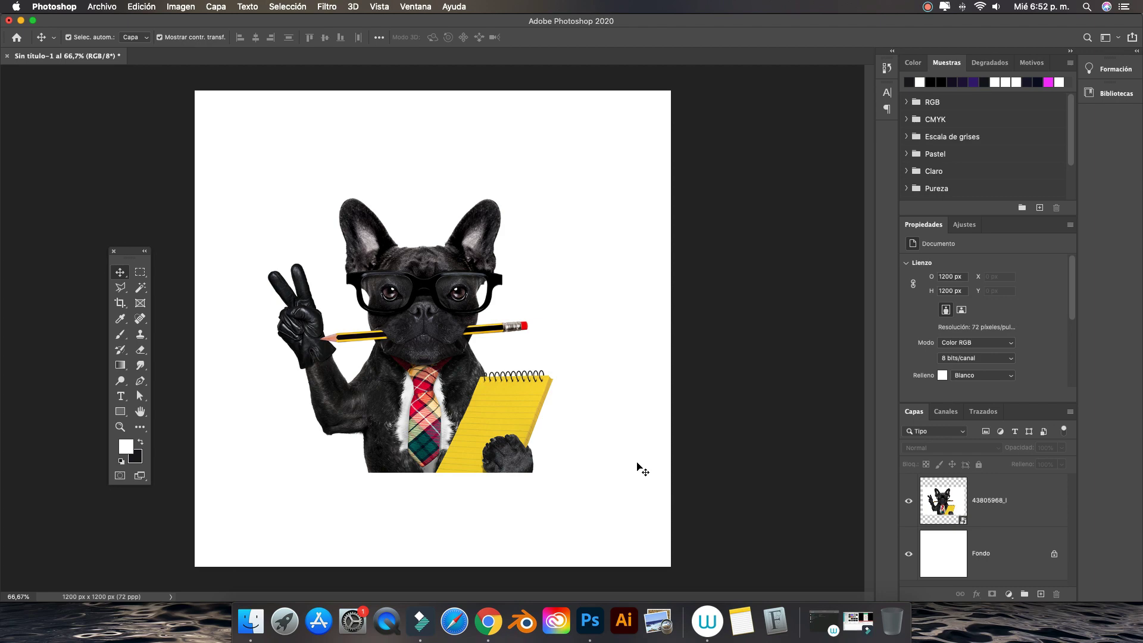
- Add a 000000 black Solid Color fill layer above Fondo, then select the bulldog photo layer
left_click(999, 555)
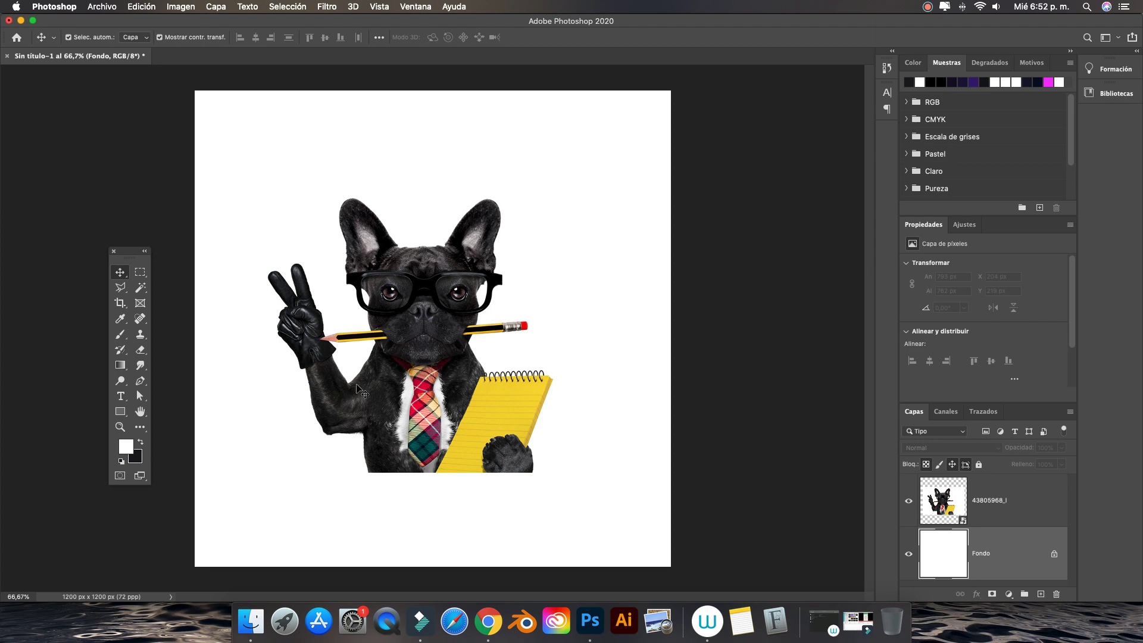
left_click(1010, 593)
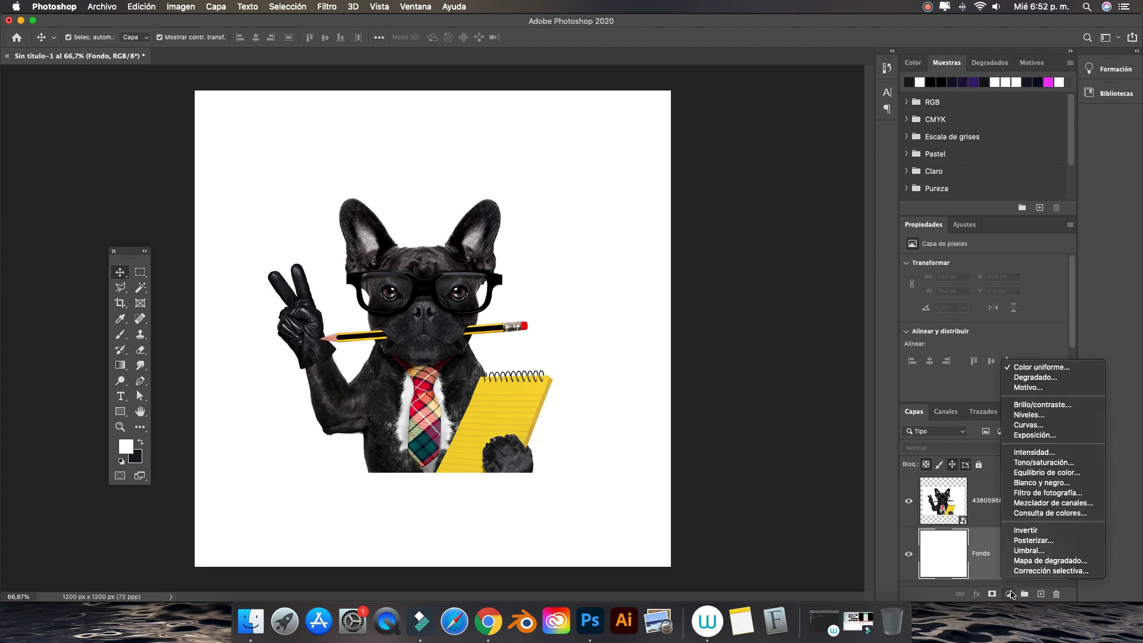
left_click(1033, 367)
type("000000")
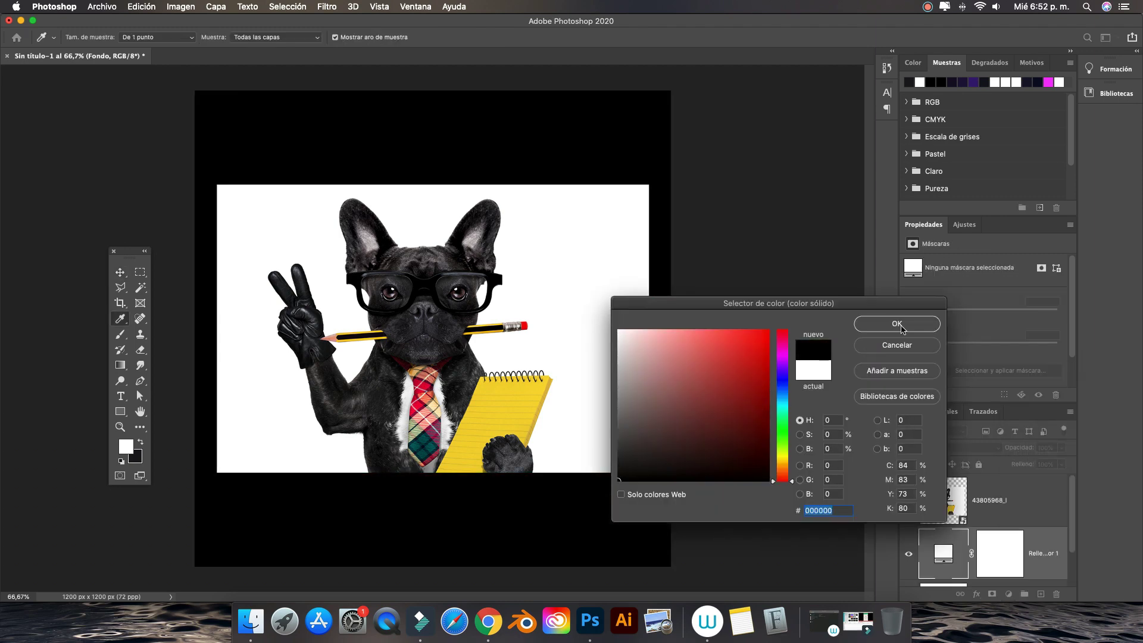
left_click(896, 324)
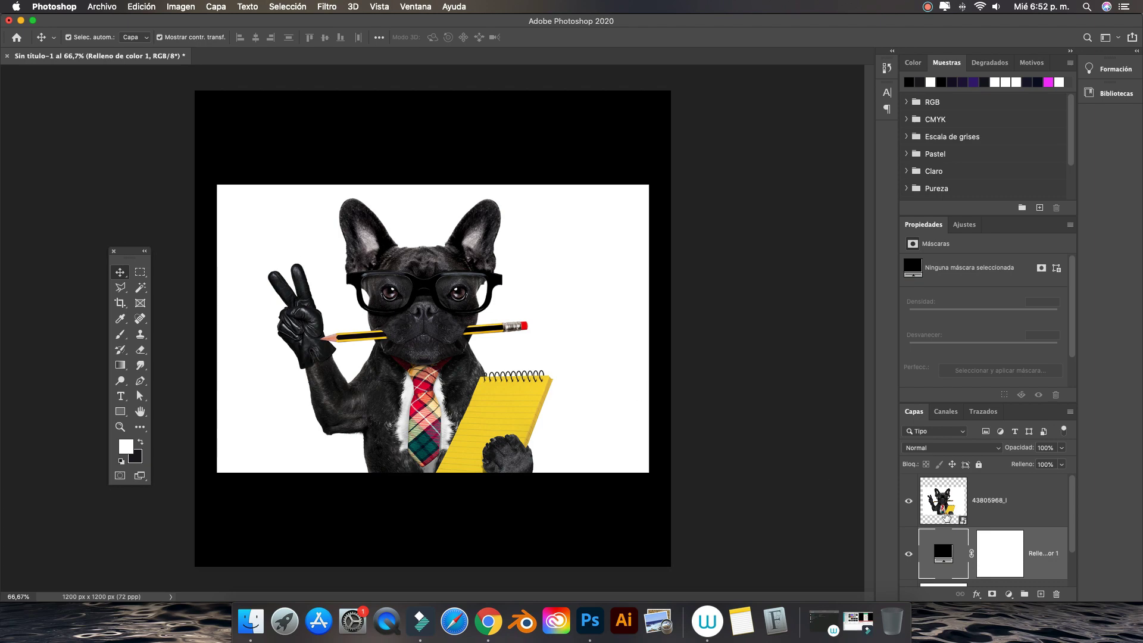
left_click(946, 515)
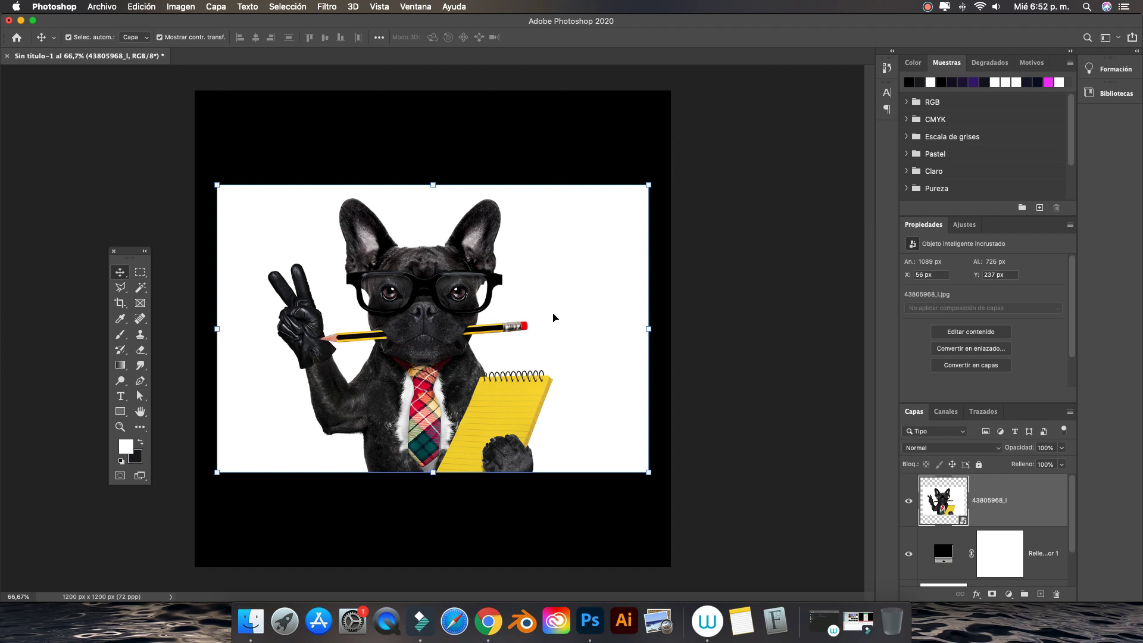
- Magic-wand the white backdrop, add a layer mask and invert it so only the bulldog shows
key("w")
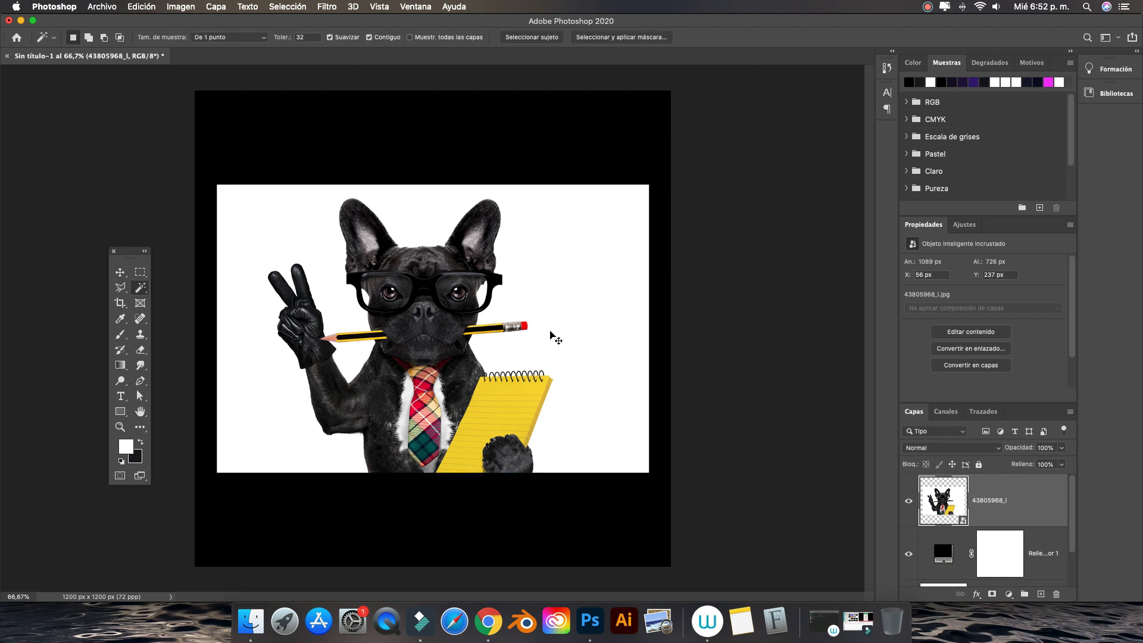
key("super+plus")
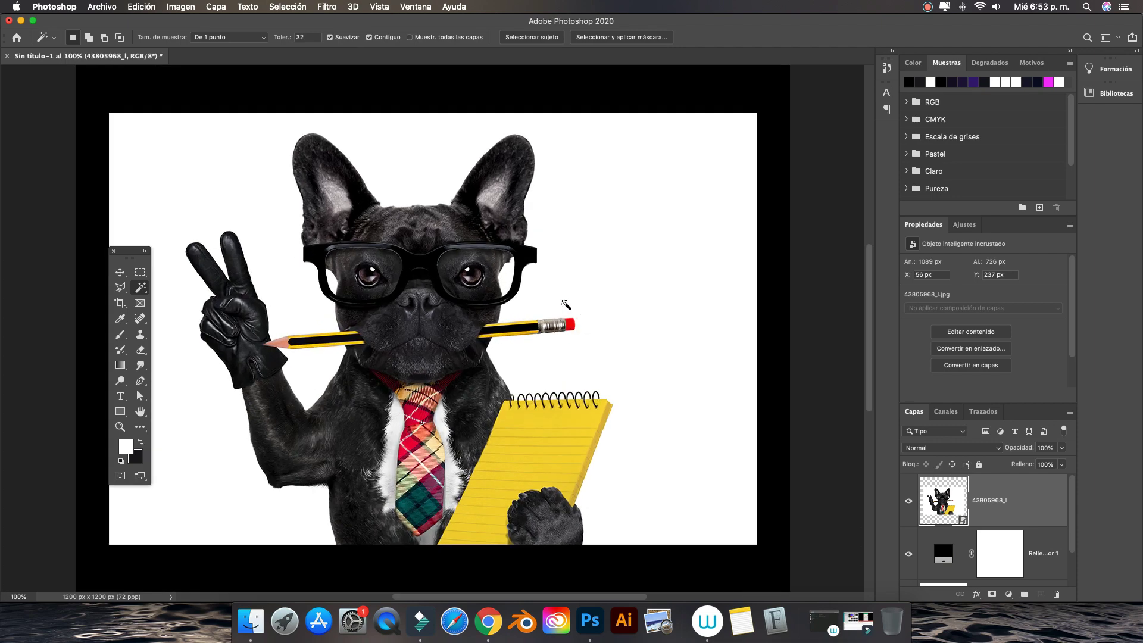
left_click(573, 275)
scroll(685, 357, "left", 5)
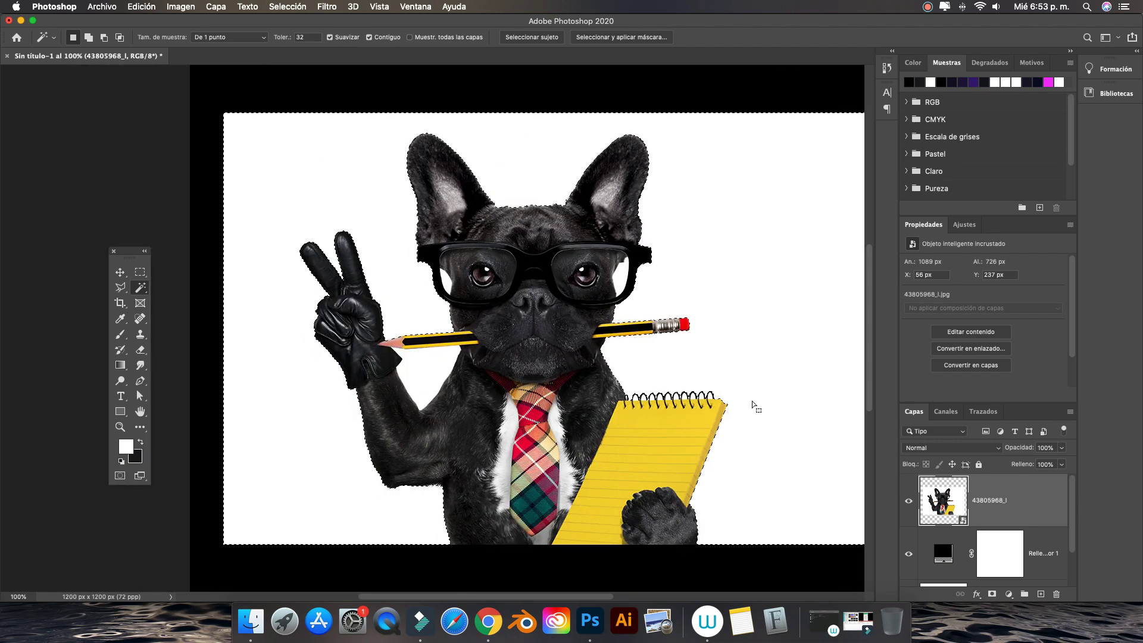
left_click(993, 594)
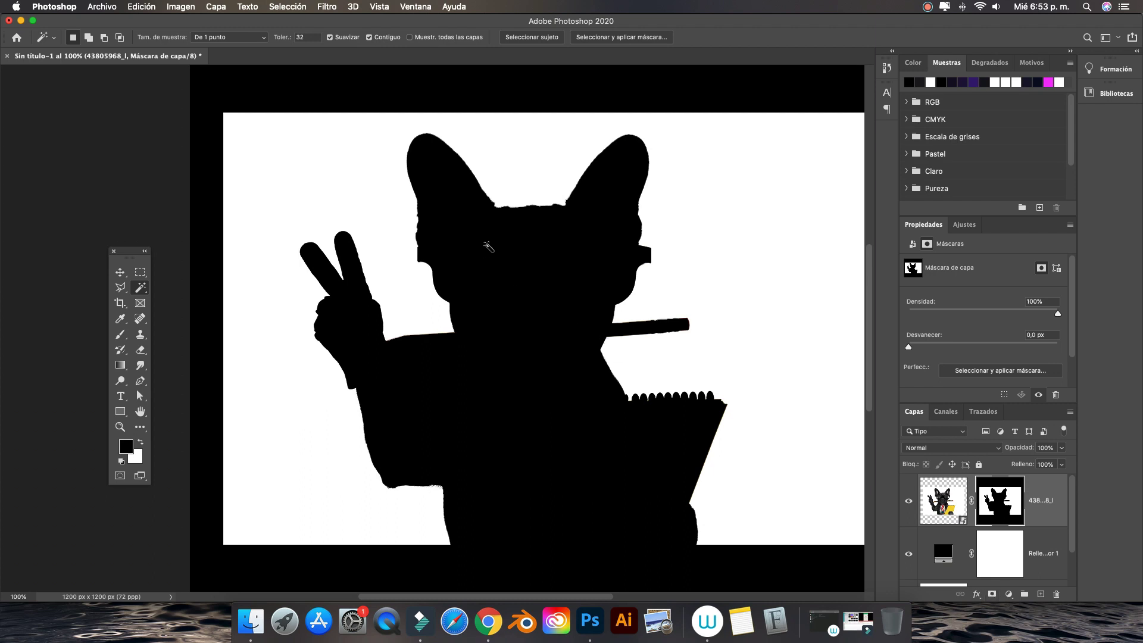
scroll(994, 346, "down", 2)
scroll(953, 286, "down", 1)
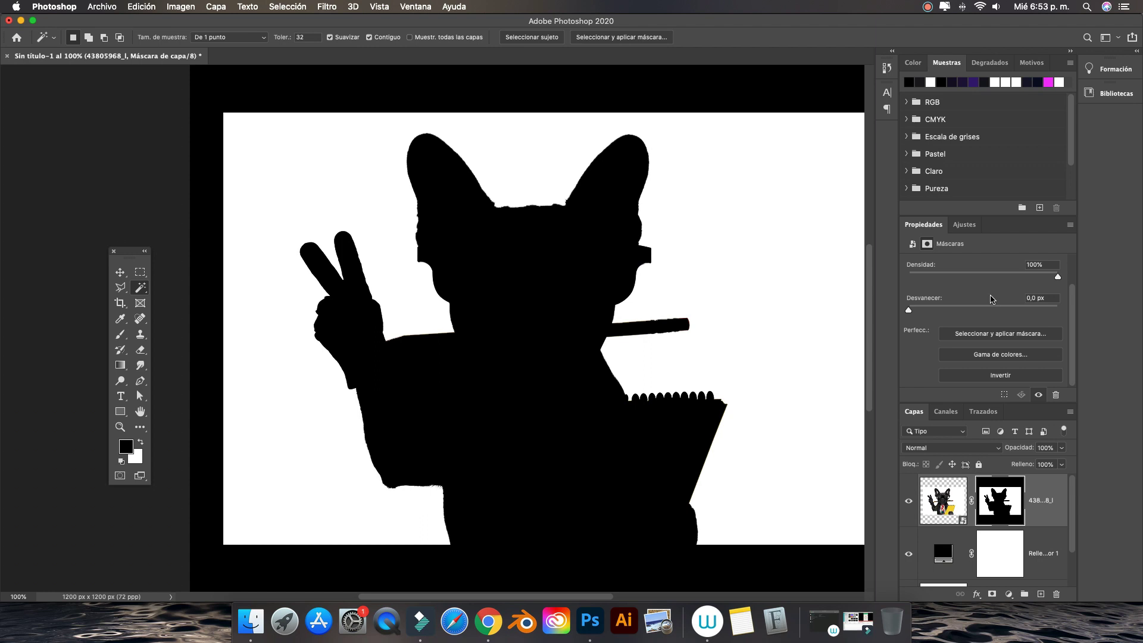
left_click(1002, 375)
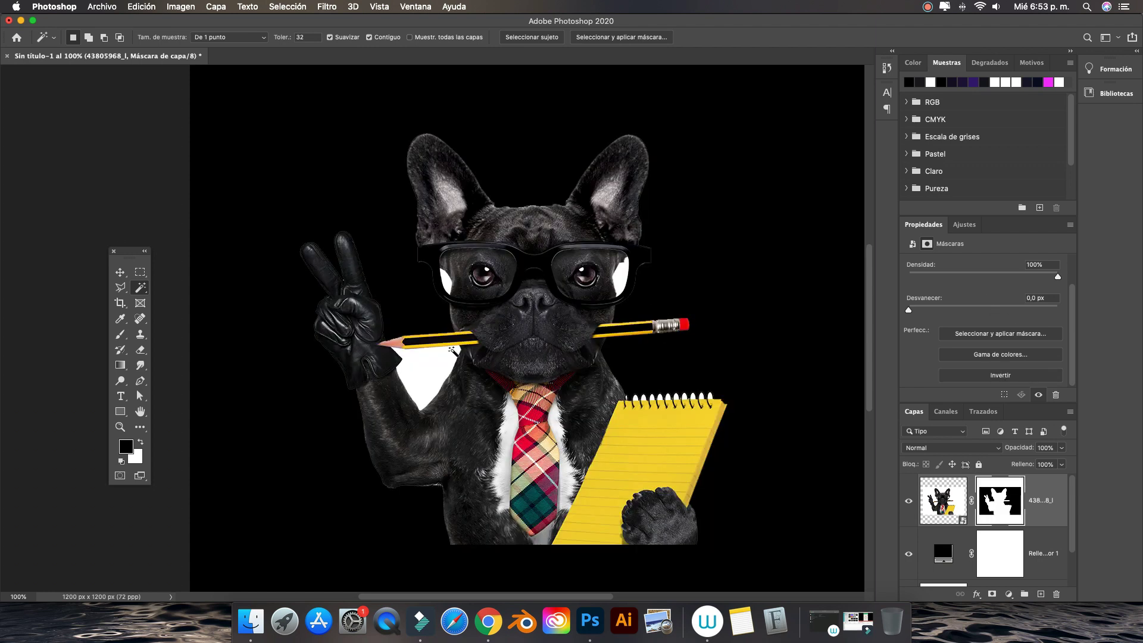
scroll(451, 349, "up", 1)
scroll(451, 350, "up", 1)
scroll(447, 351, "down", 1)
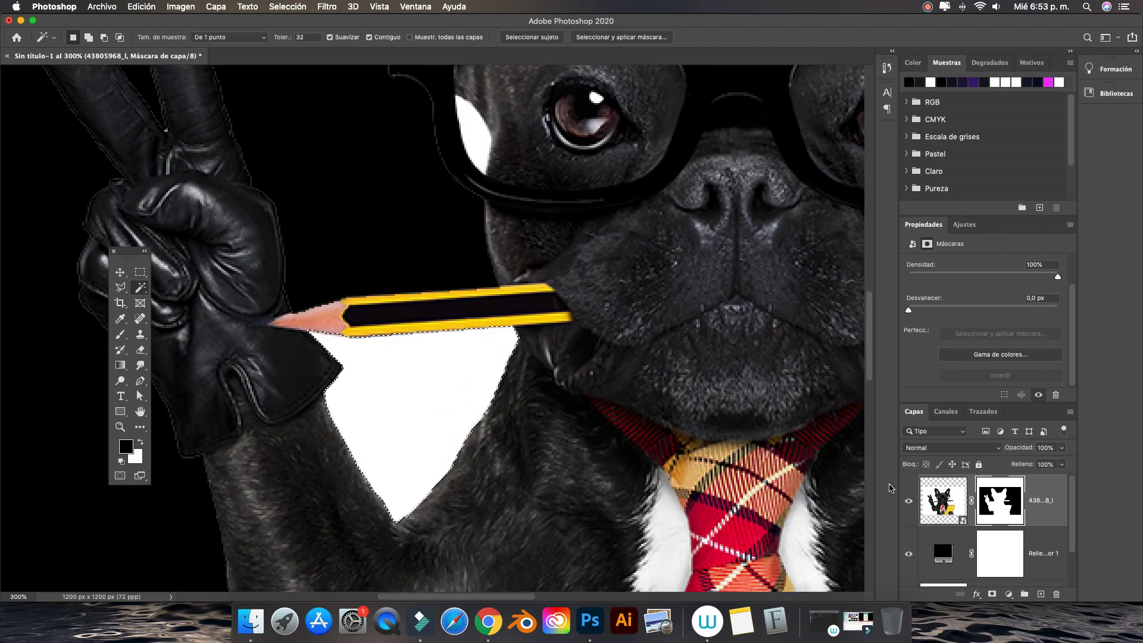
- Set up the Brush for painting on the mask, enlarged to about 90 px
key("b")
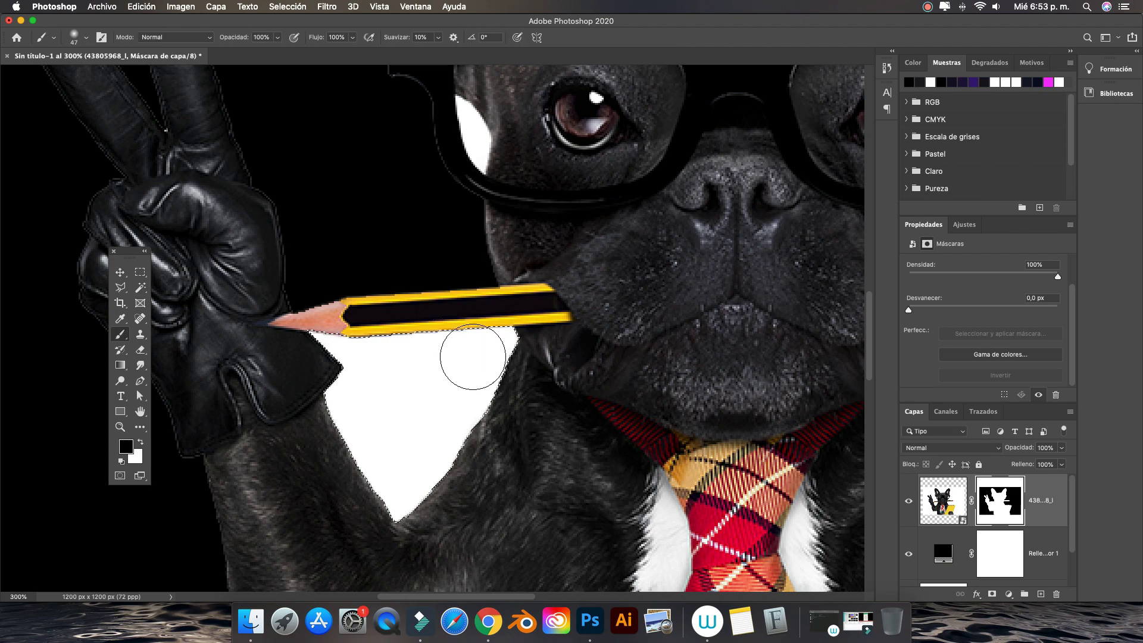
scroll(472, 357, "down", 2)
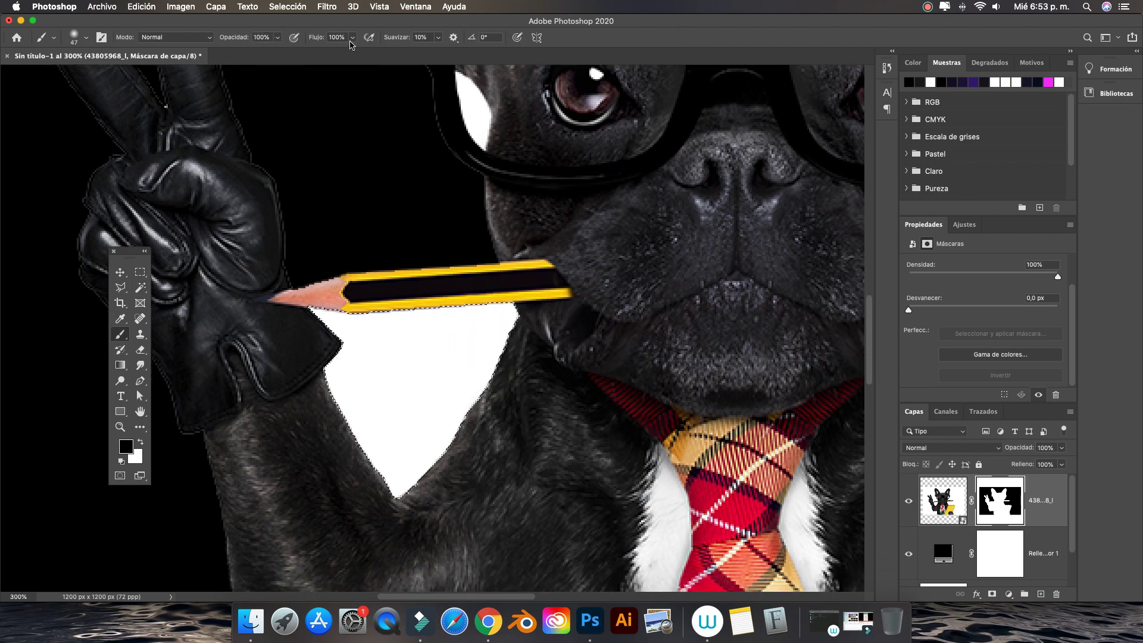
left_click(87, 37)
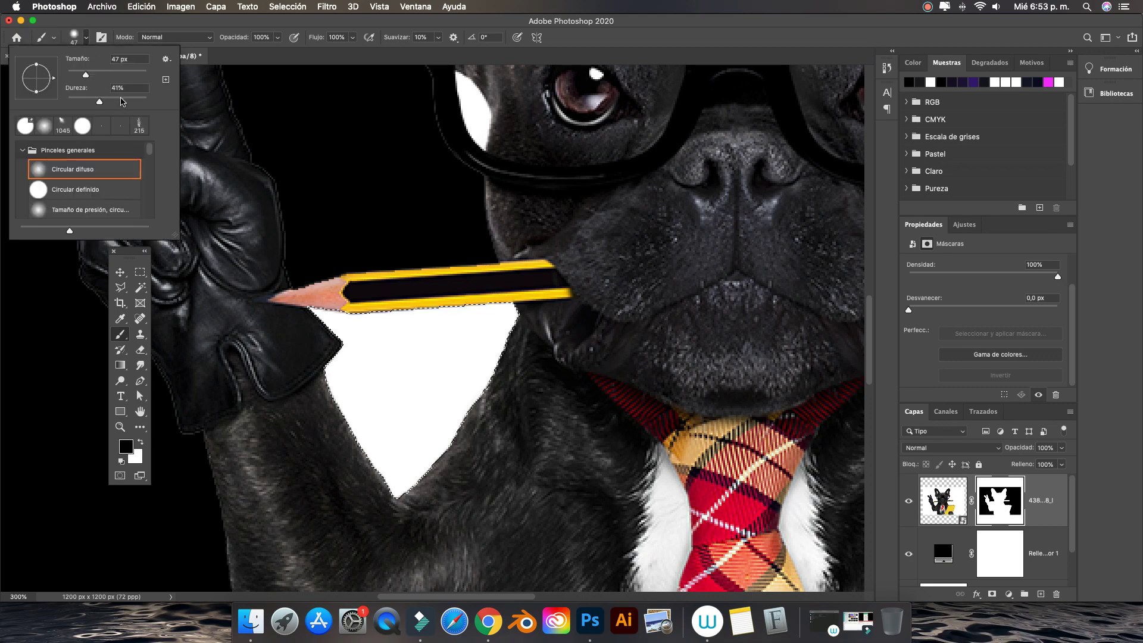
key("Return")
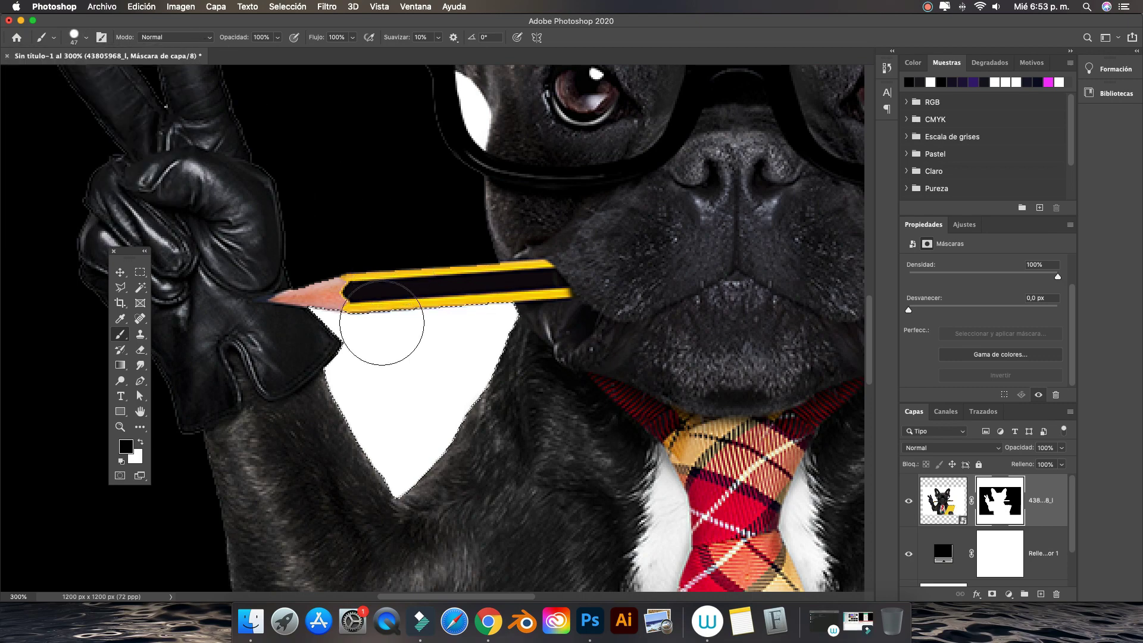
left_click_drag(382, 323, 551, 441)
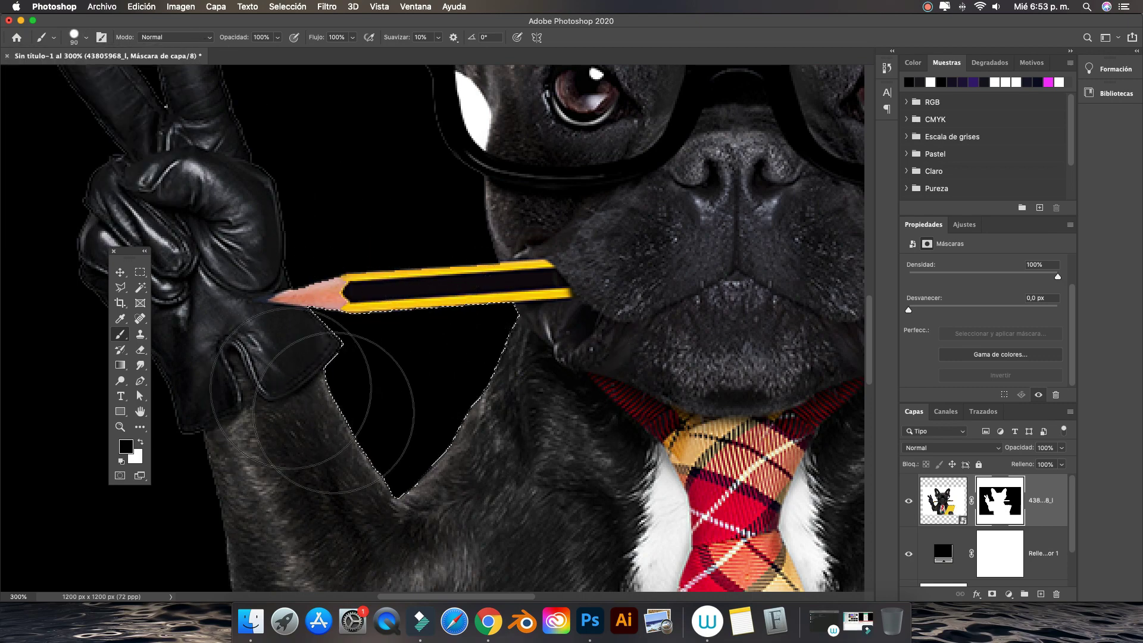
scroll(550, 441, "down", 5)
scroll(476, 357, "right", 10)
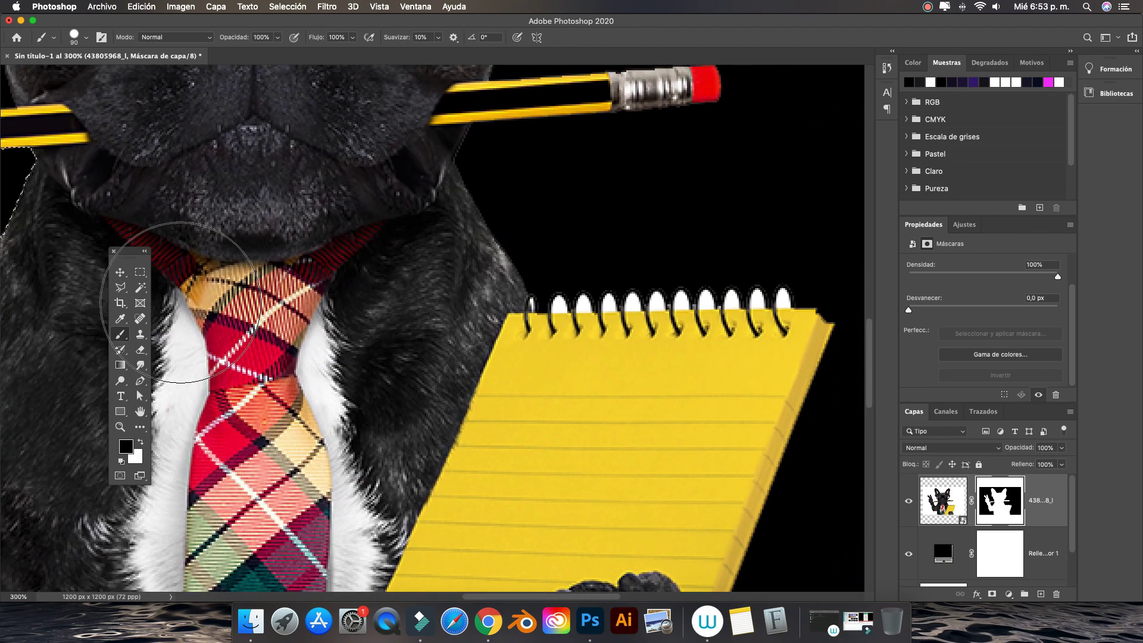
- Mask out the first five white ring holes by selecting each and painting it black
key("w")
left_click(560, 306)
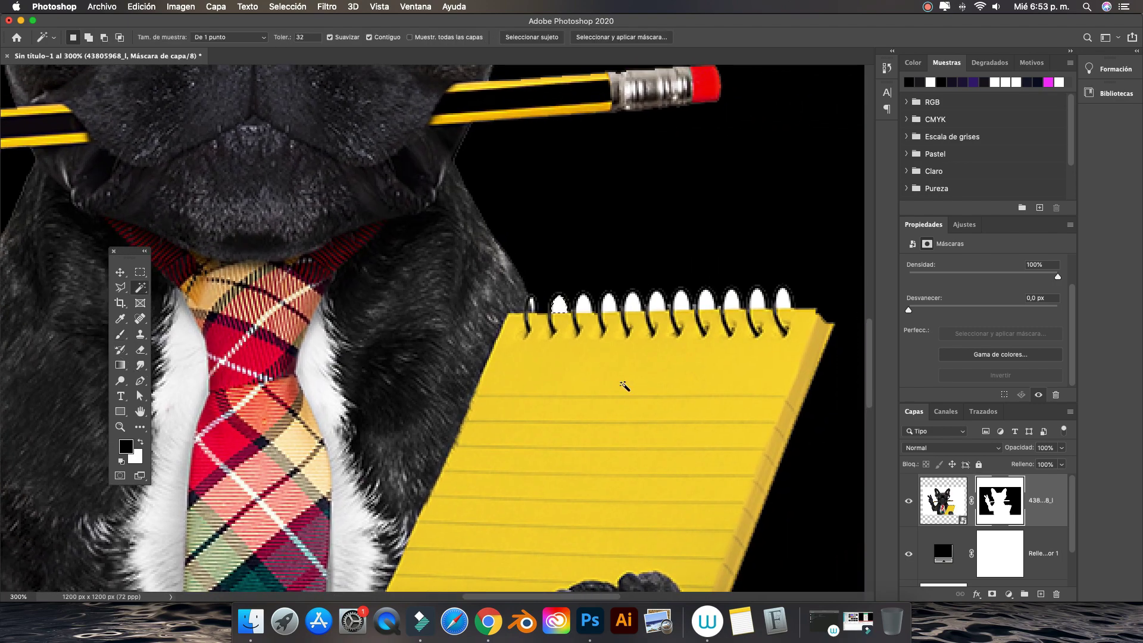
key("b")
left_click(541, 324)
key("w")
left_click(578, 306)
key("b")
left_click(582, 323)
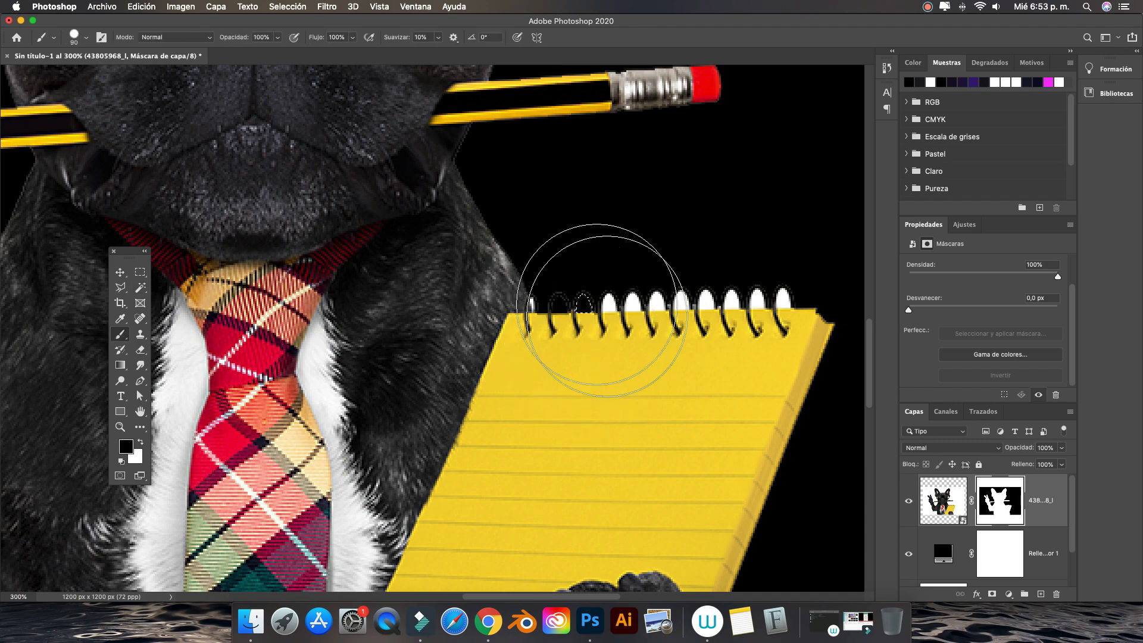
key("w")
left_click(611, 305)
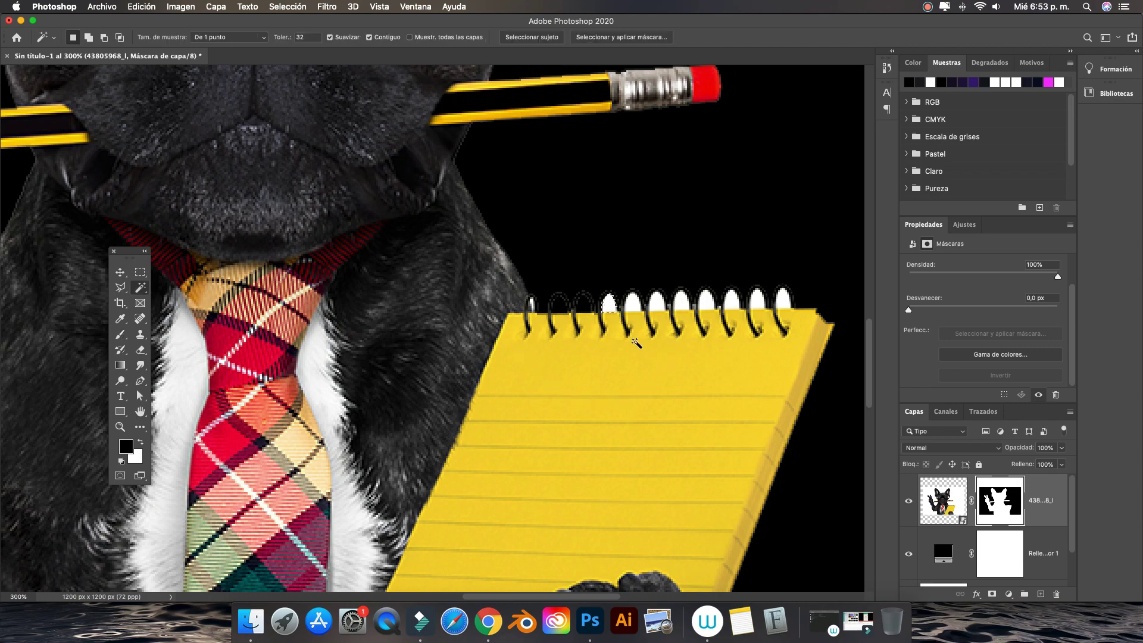
key("b")
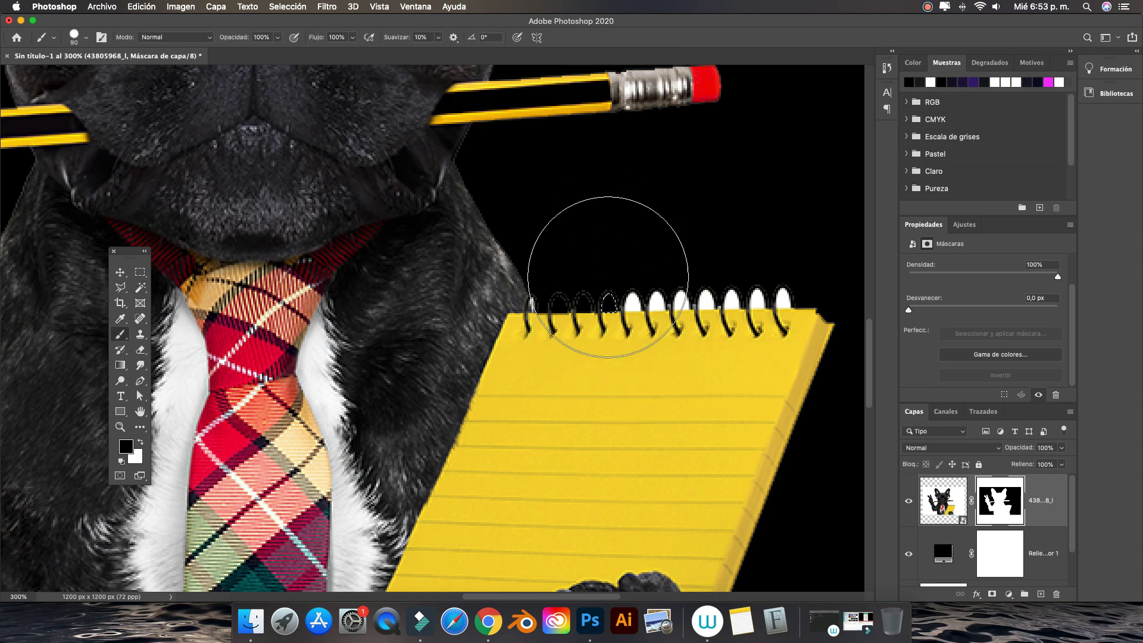
left_click_drag(613, 281, 633, 299)
key("w")
left_click(632, 303)
key("b")
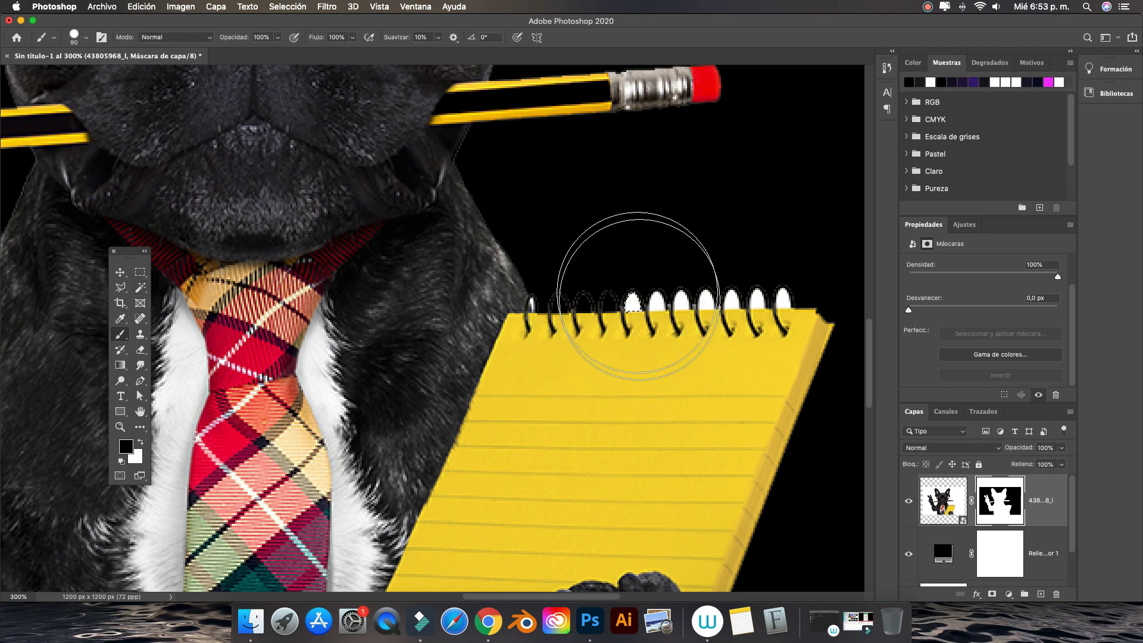
key("w")
left_click(660, 305)
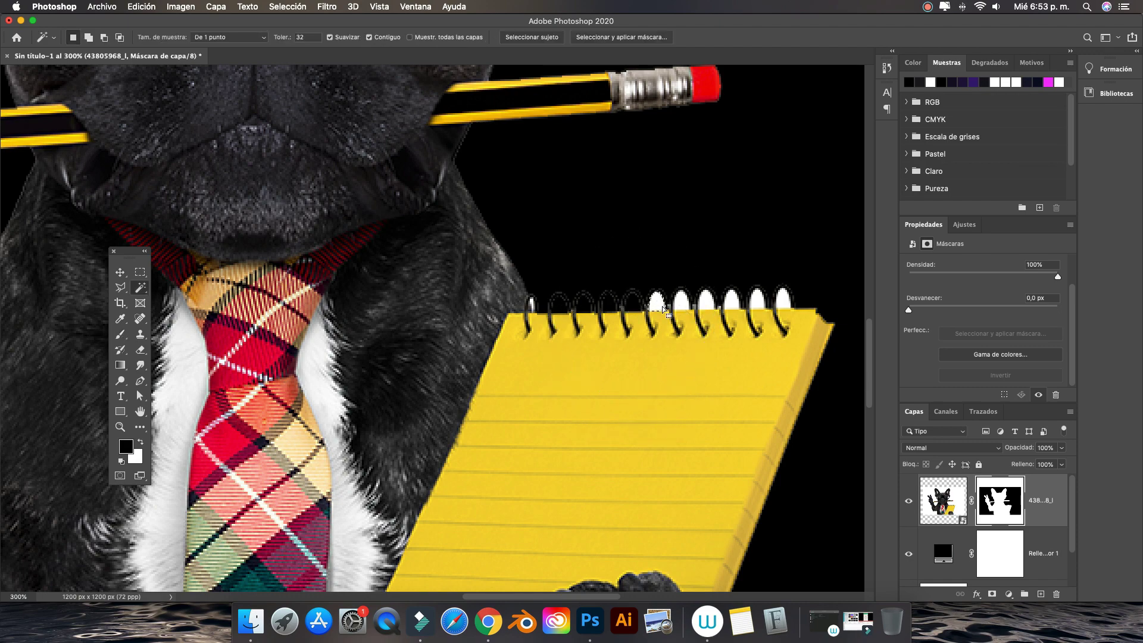
key("b")
left_click_drag(661, 315, 651, 336)
- Mask out the remaining white ring holes the same way, keeping black as paint colour
key("w")
left_click(681, 304)
key("b")
left_click(681, 299)
key("w")
left_click(711, 305)
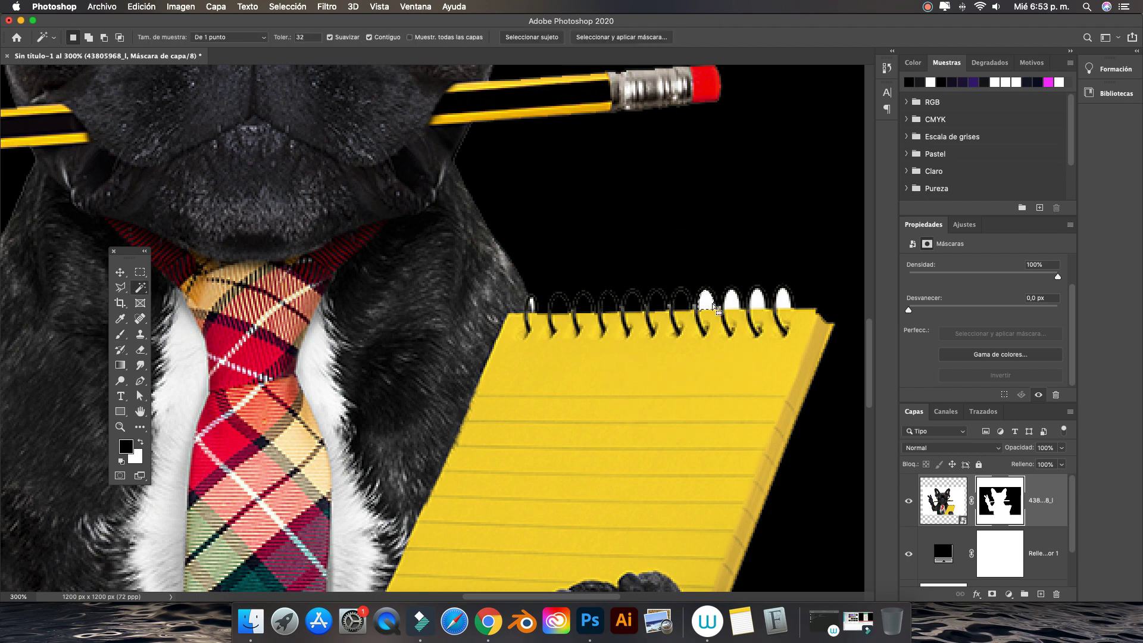
key("b")
left_click(688, 333)
key("w")
left_click(730, 303)
left_click(730, 303)
key("b")
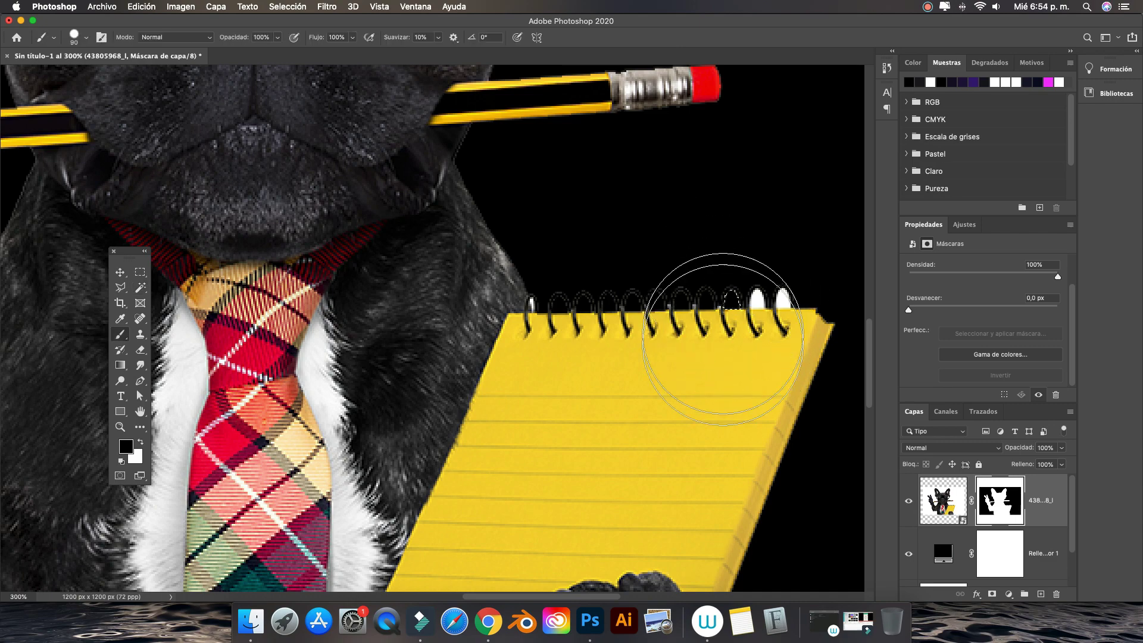
left_click(733, 323)
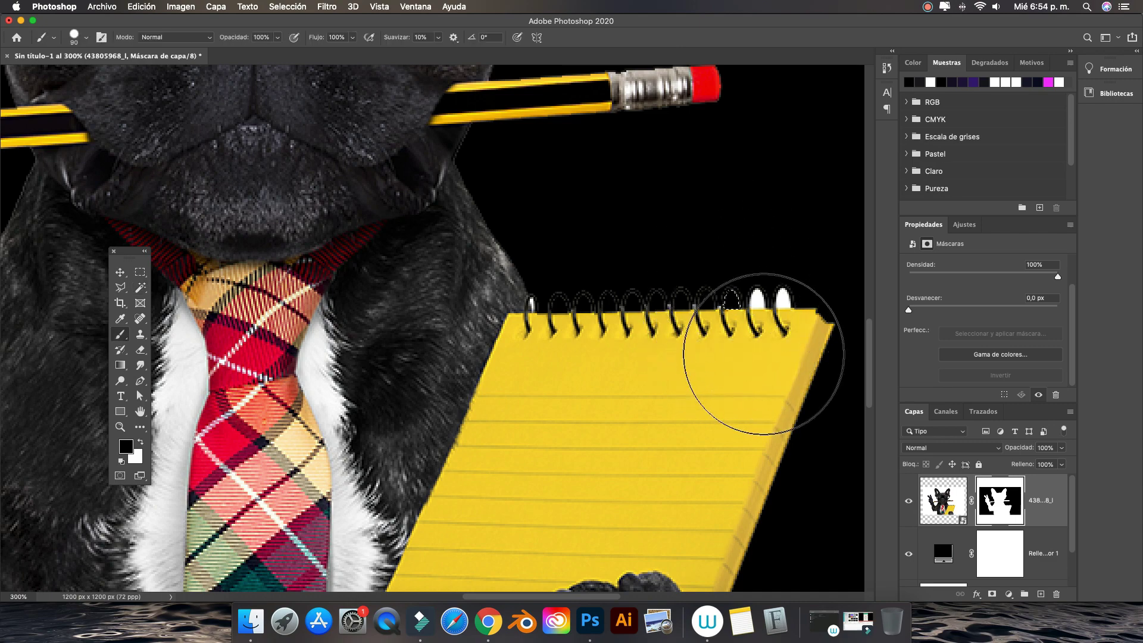
key("w")
left_click(757, 300)
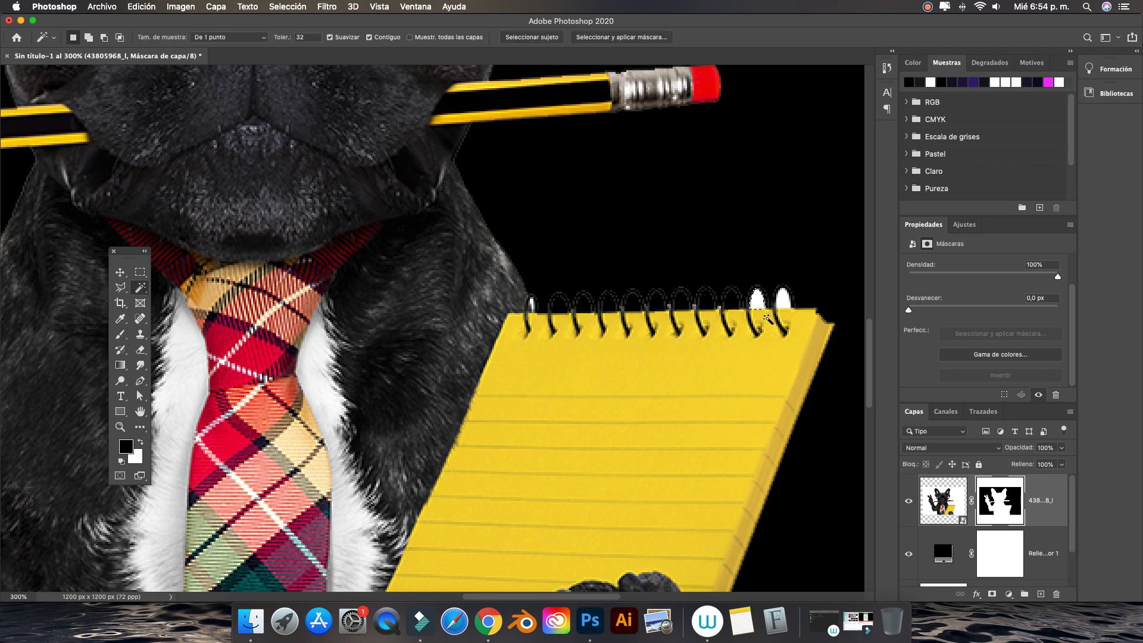
left_click(125, 448)
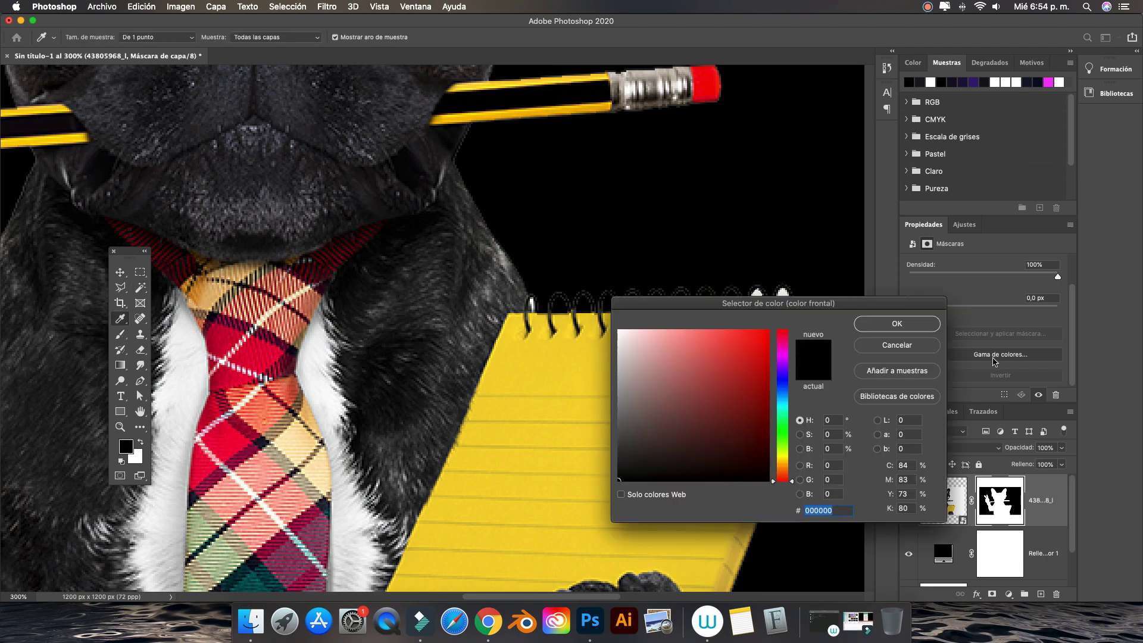
left_click(902, 350)
key("b")
left_click(762, 316)
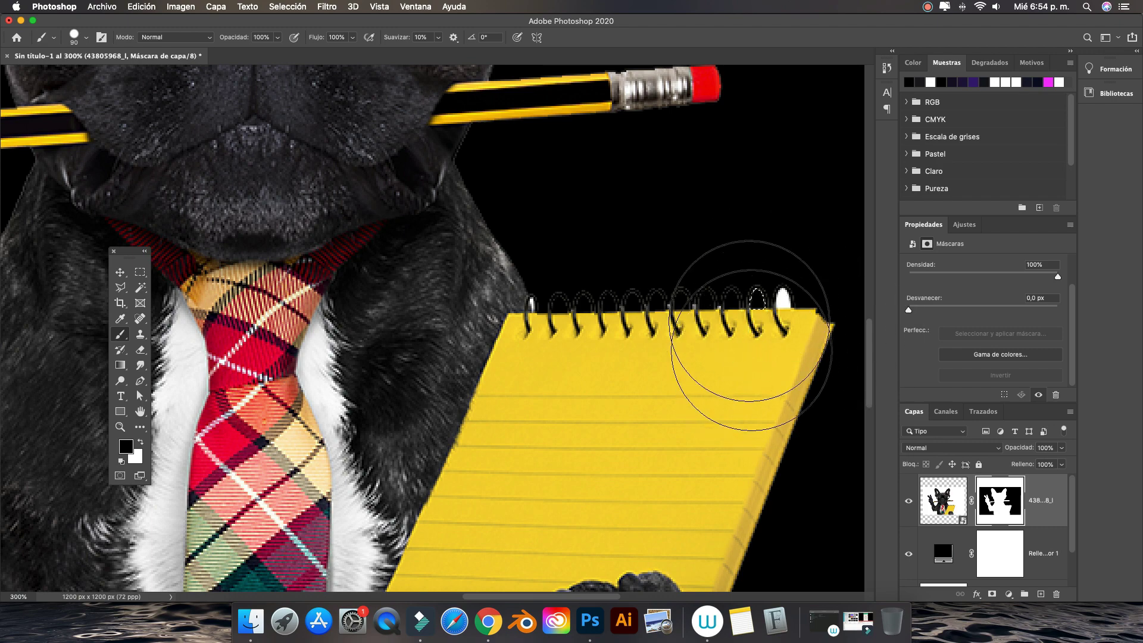
key("w")
left_click(783, 295)
key("b")
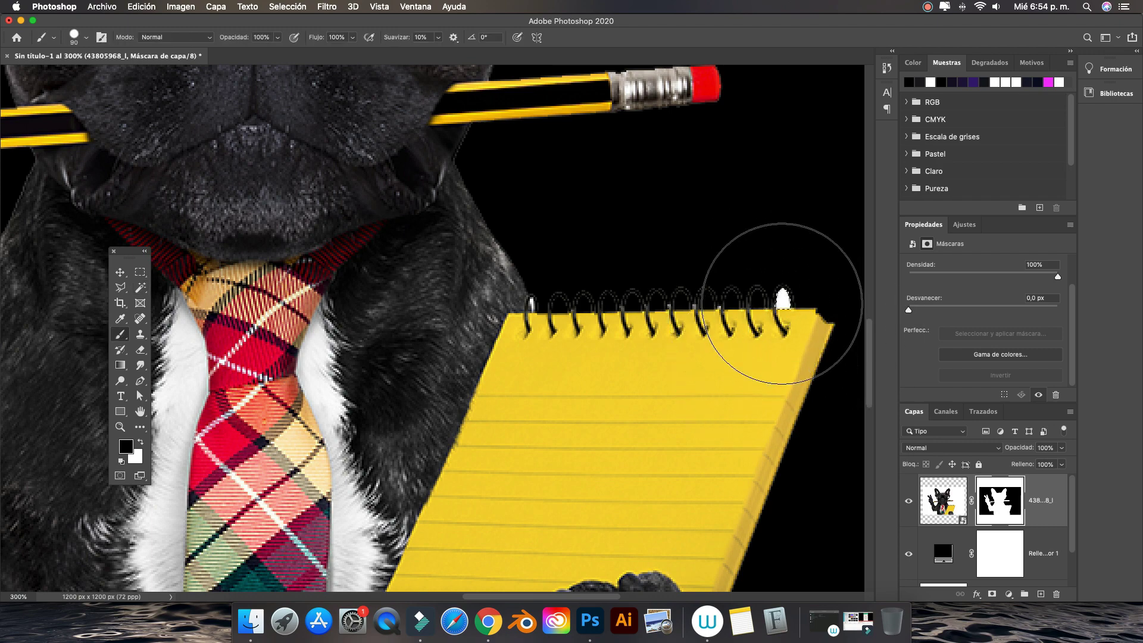
left_click(776, 304)
key("w")
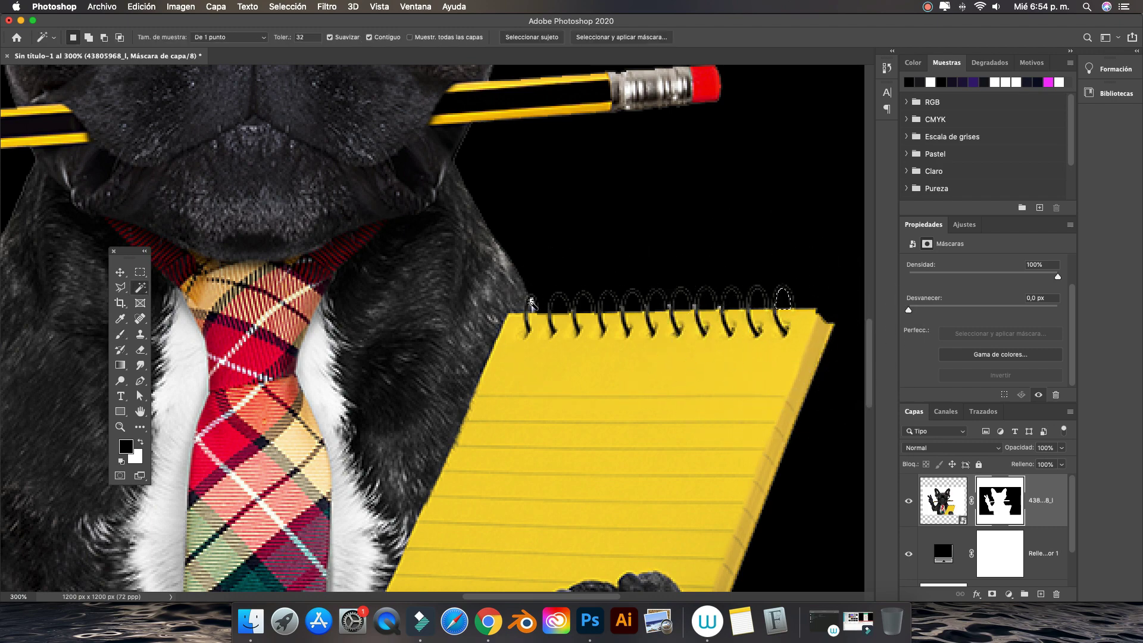
- Paint out the white patch inside the other glasses lens, then zoom back out
key("b")
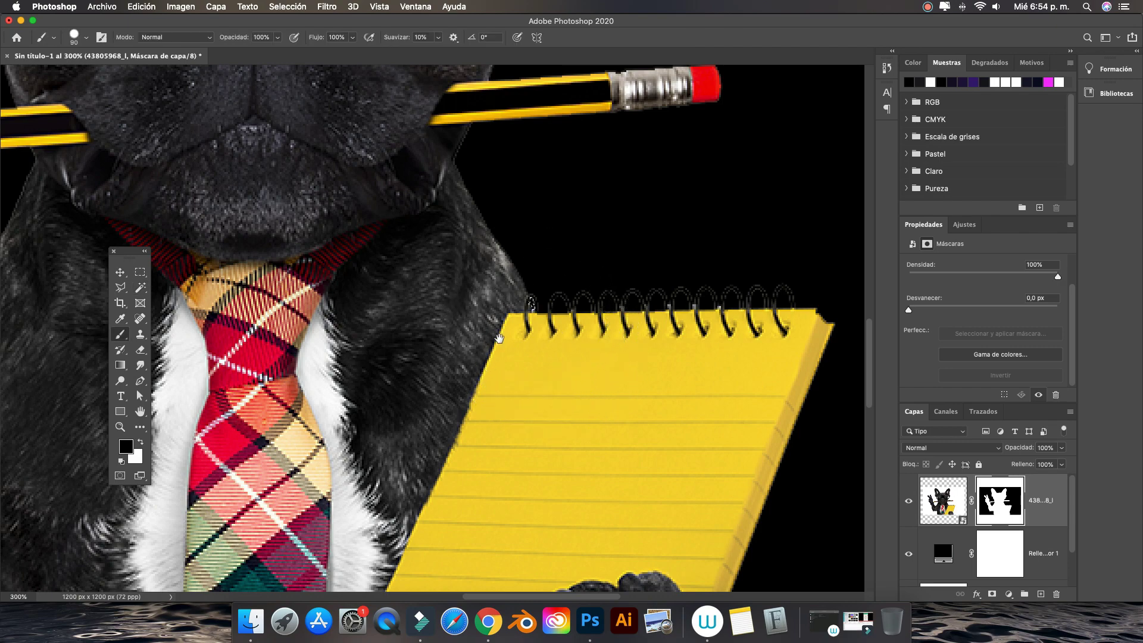
mouse_move(149, 279)
left_mouse_down()
mouse_move(696, 380)
mouse_move(477, 582)
left_mouse_up()
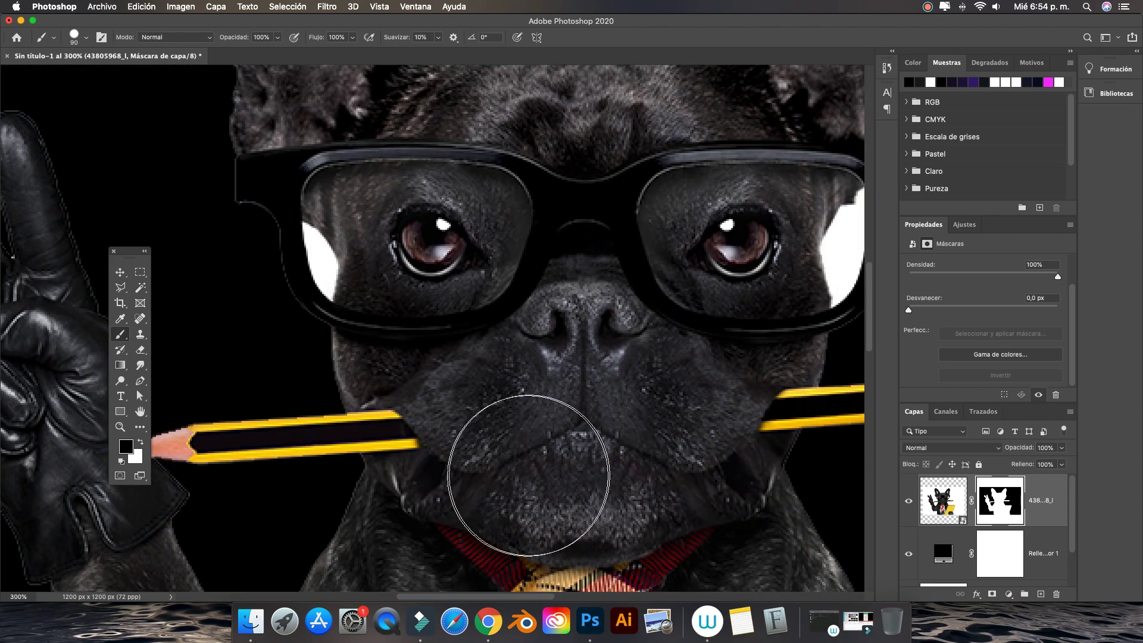
key("w")
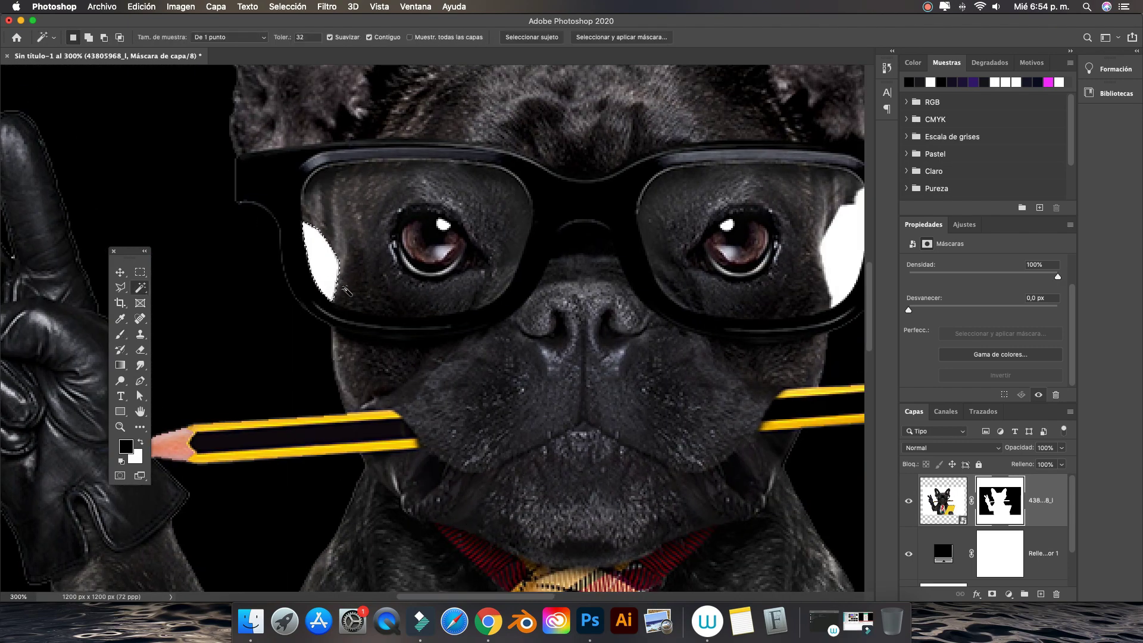
key("b")
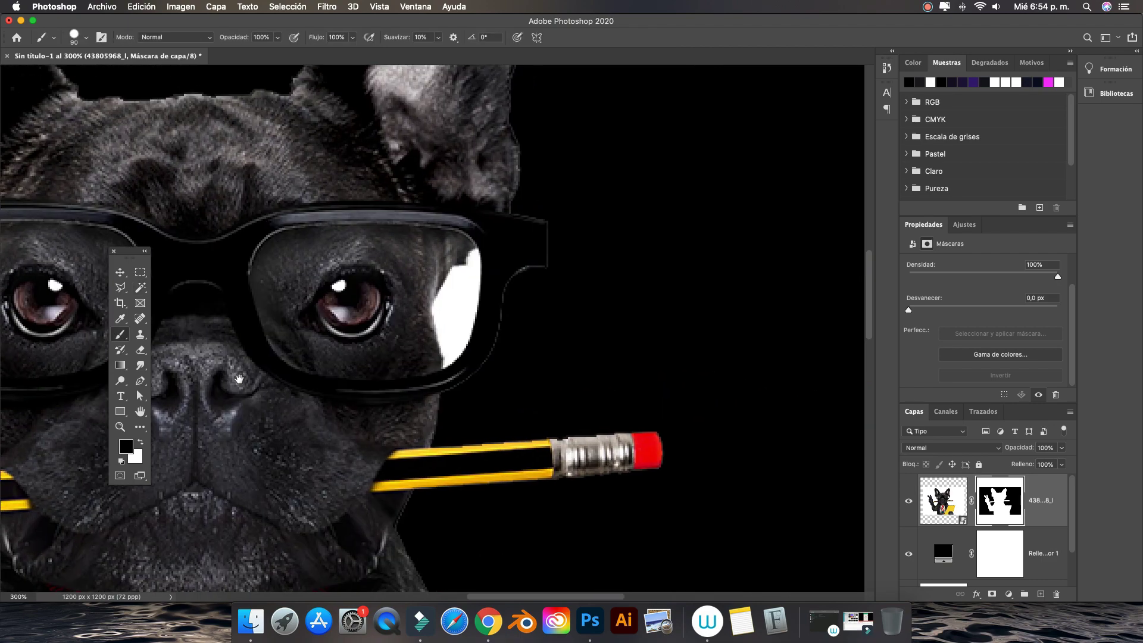
left_click_drag(628, 322, 241, 377)
key("w")
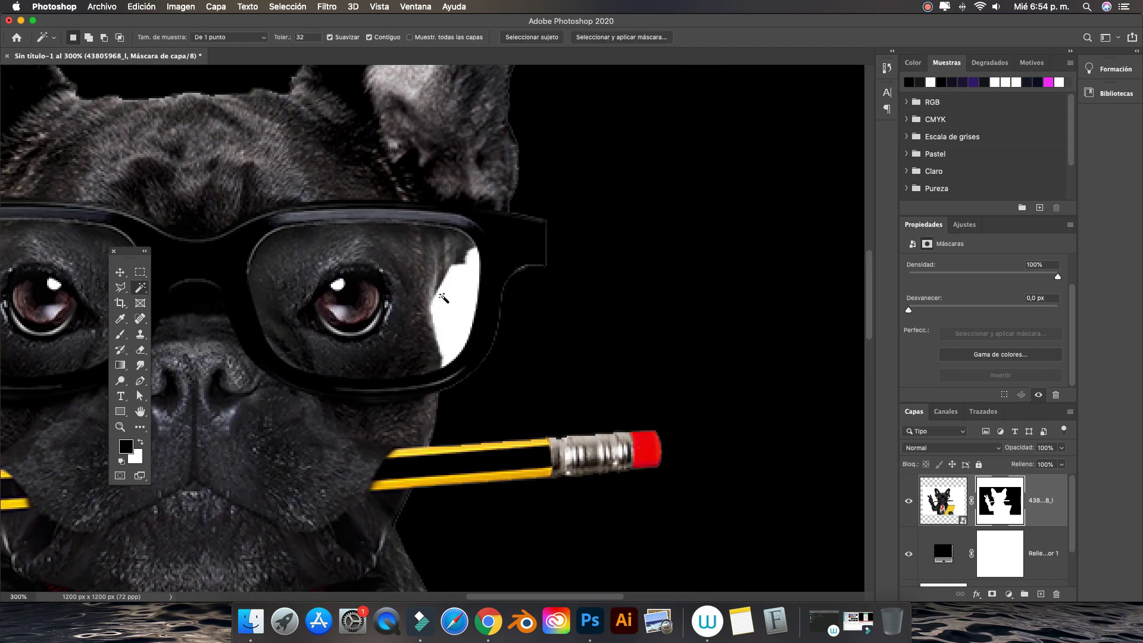
left_click(441, 296)
key("b")
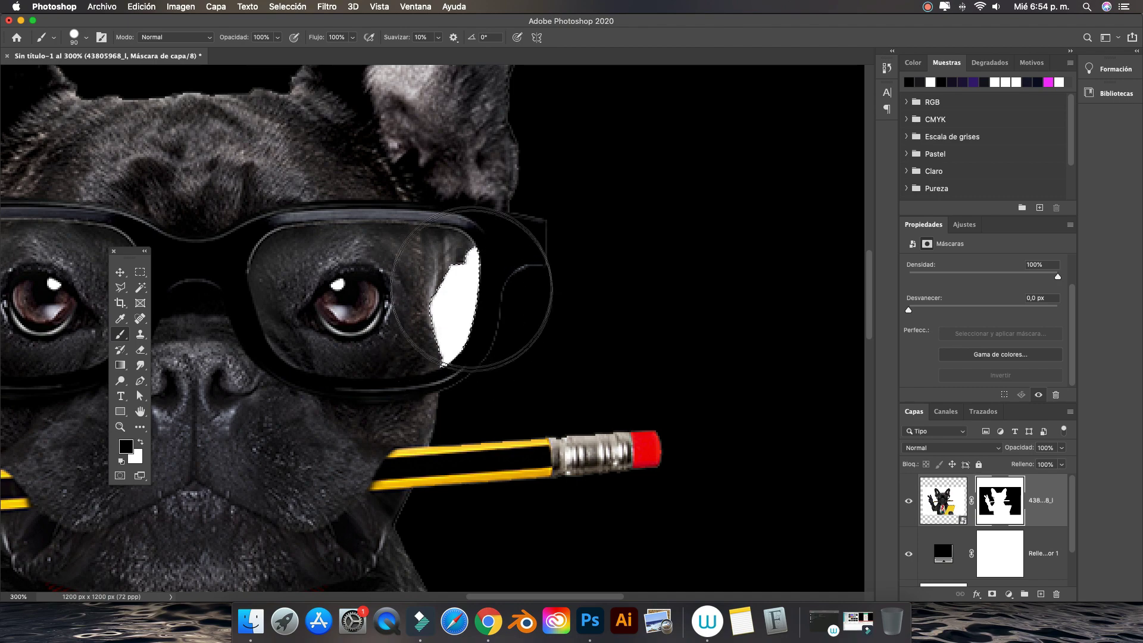
left_click_drag(452, 268, 502, 294)
scroll(539, 260, "down", 10)
scroll(540, 260, "left", 6)
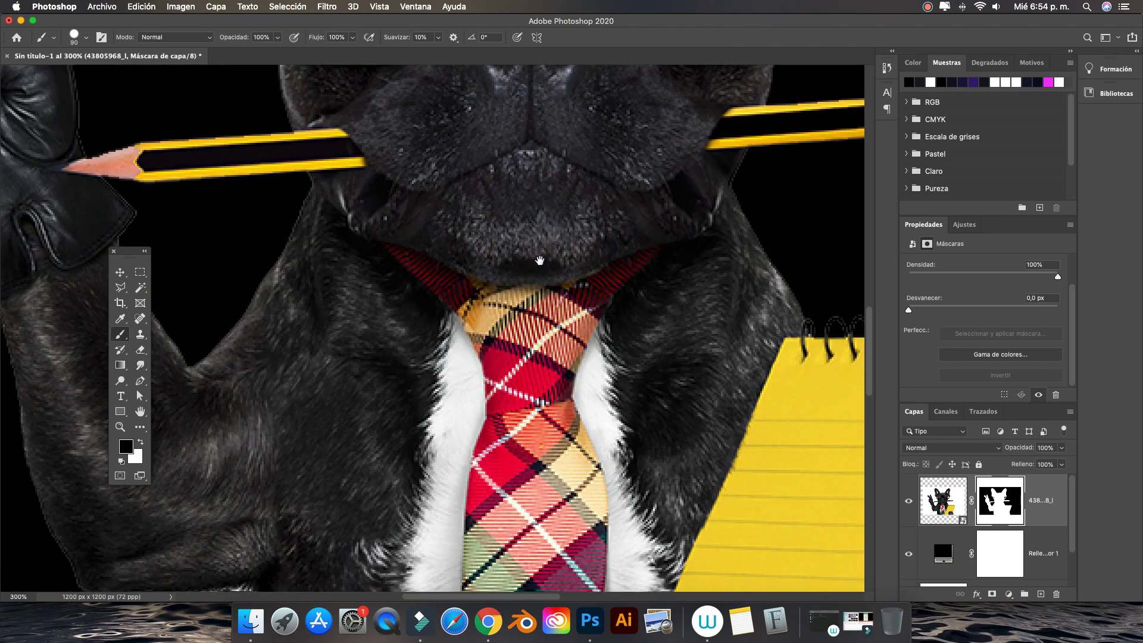
scroll(539, 260, "down", 5)
scroll(485, 306, "right", 3)
scroll(522, 306, "right", 5)
scroll(437, 441, "up", 3)
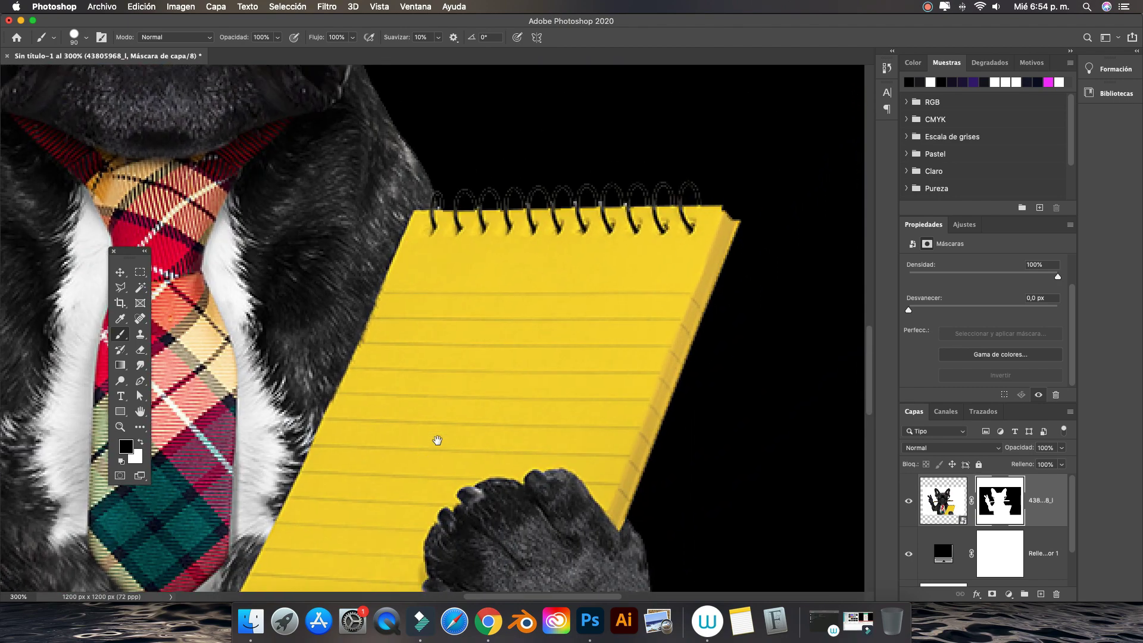
scroll(437, 441, "down", 3)
scroll(438, 447, "down", 2)
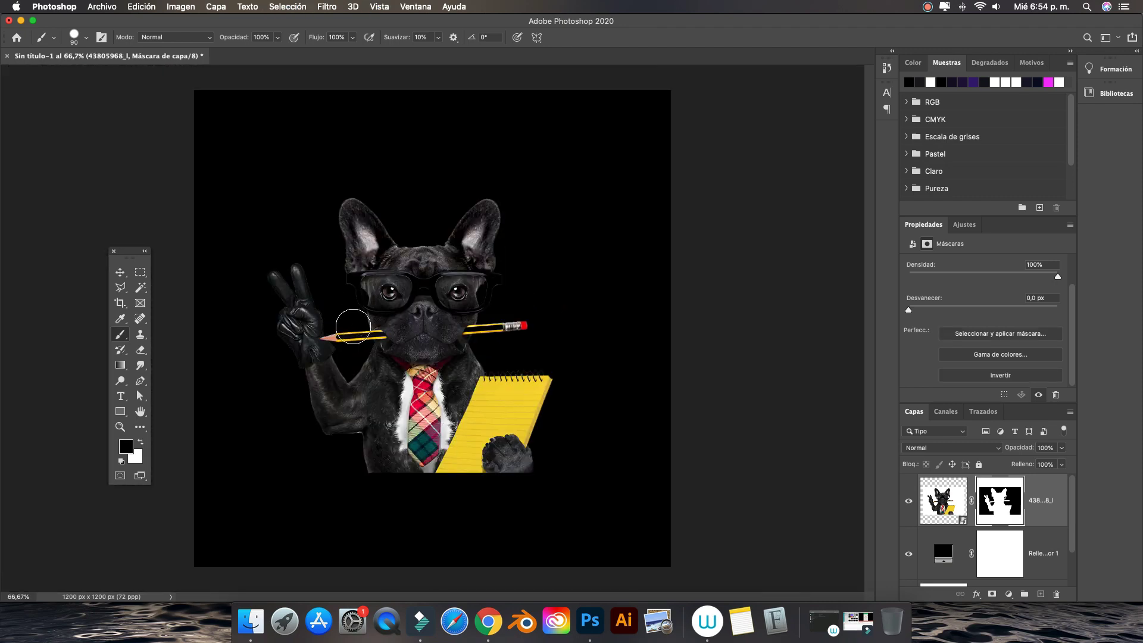
- Target the masked dog layer itself and duplicate it
left_click(120, 272)
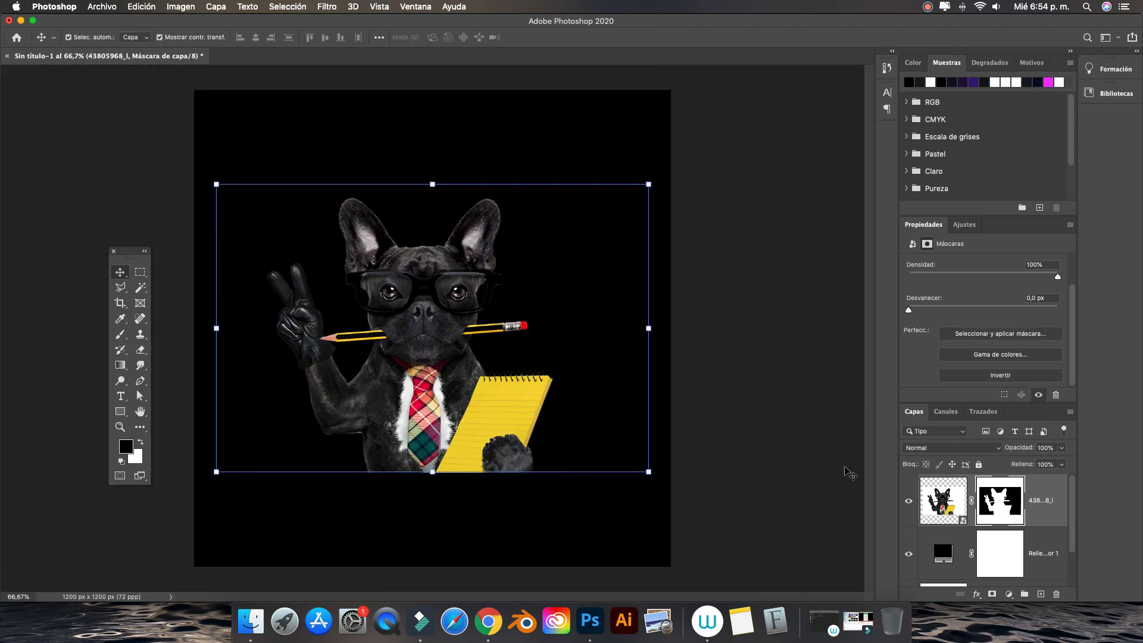
right_click(1045, 501)
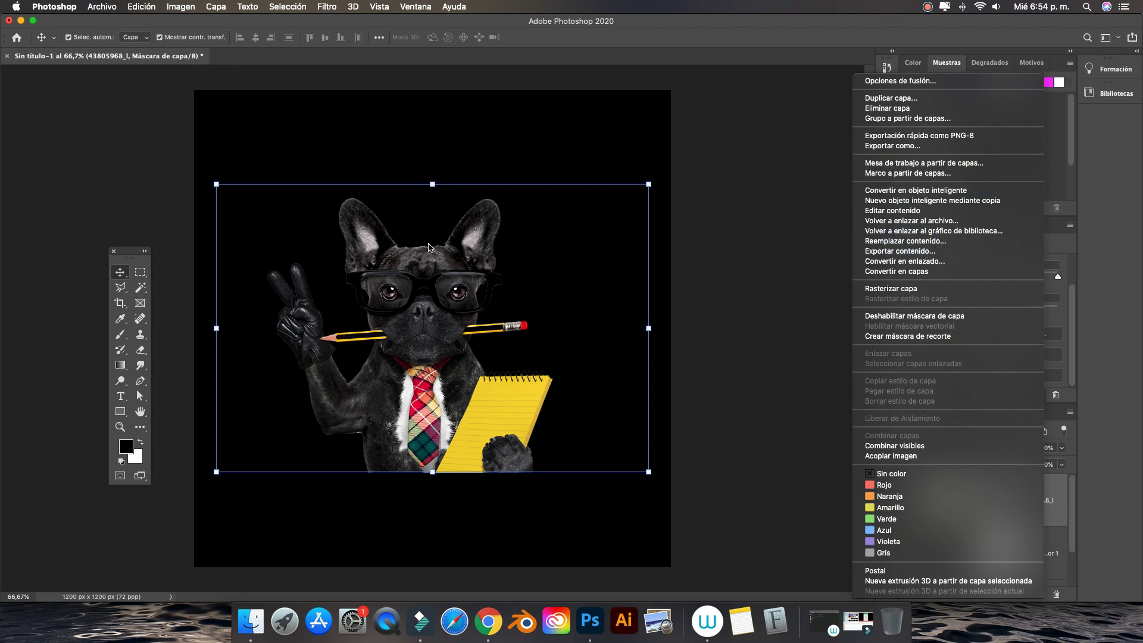
left_click(755, 350)
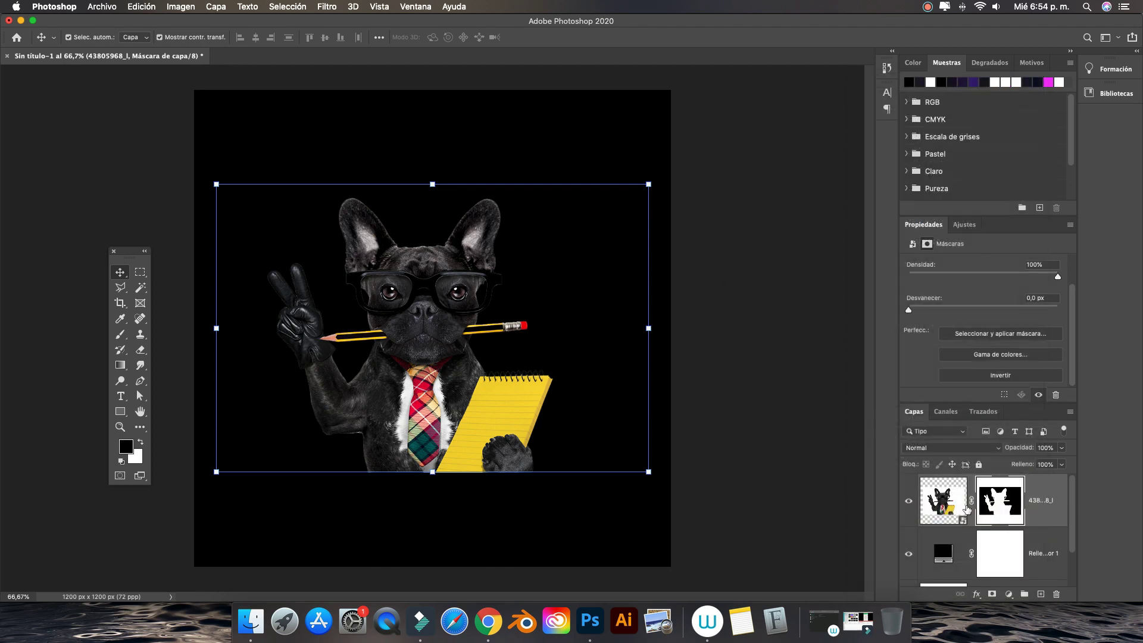
left_click(1046, 502)
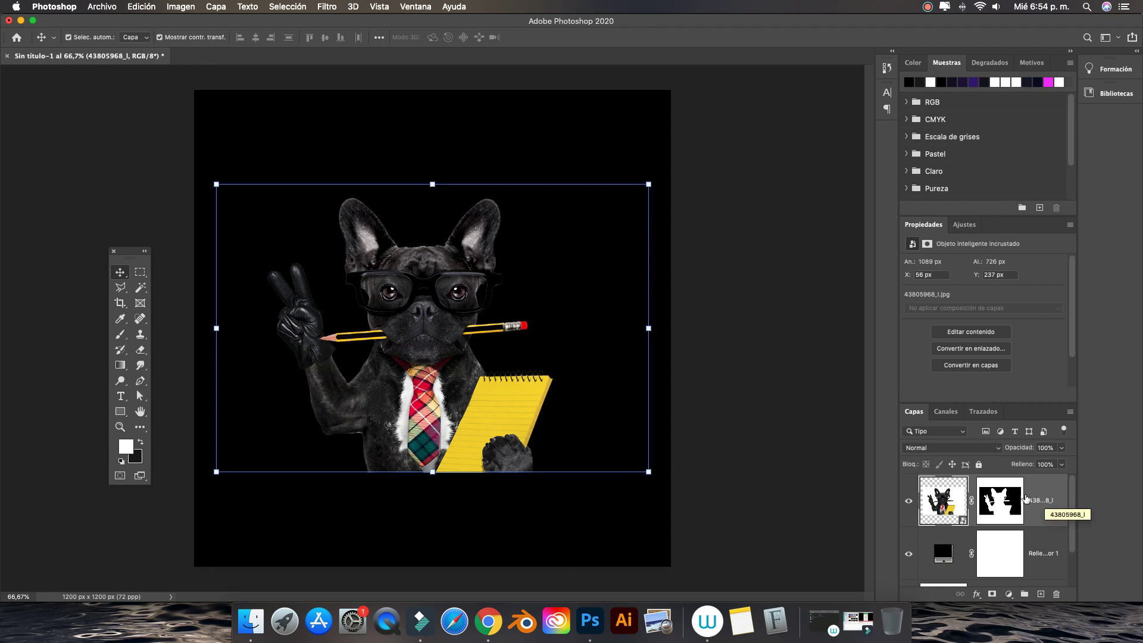
key("super+j")
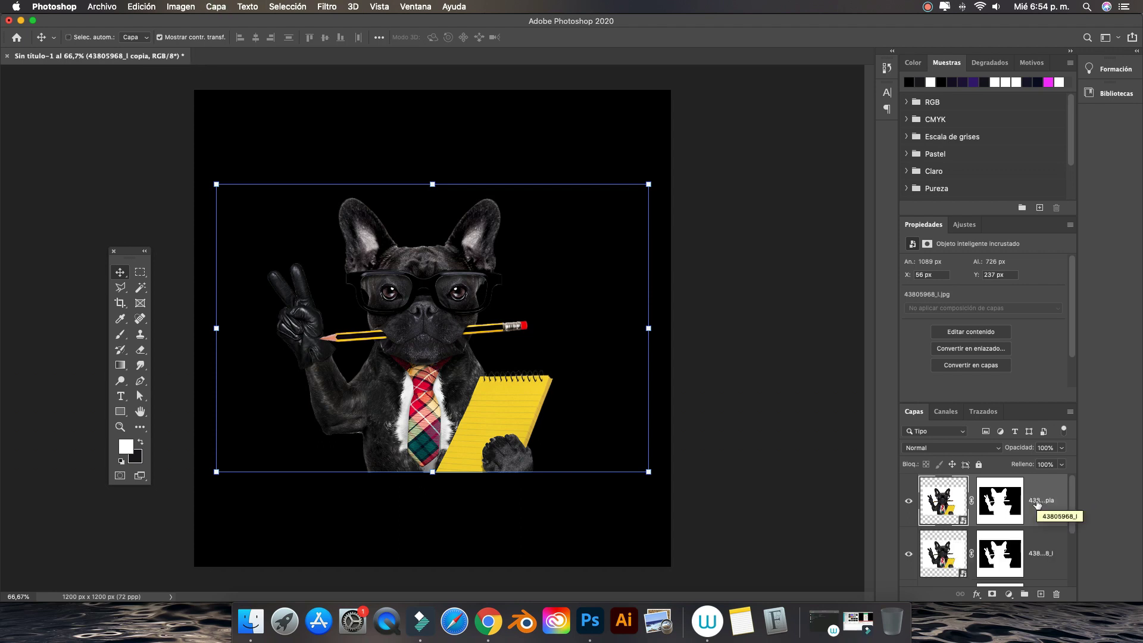
key("super+z")
left_click_drag(1031, 501, 1040, 596)
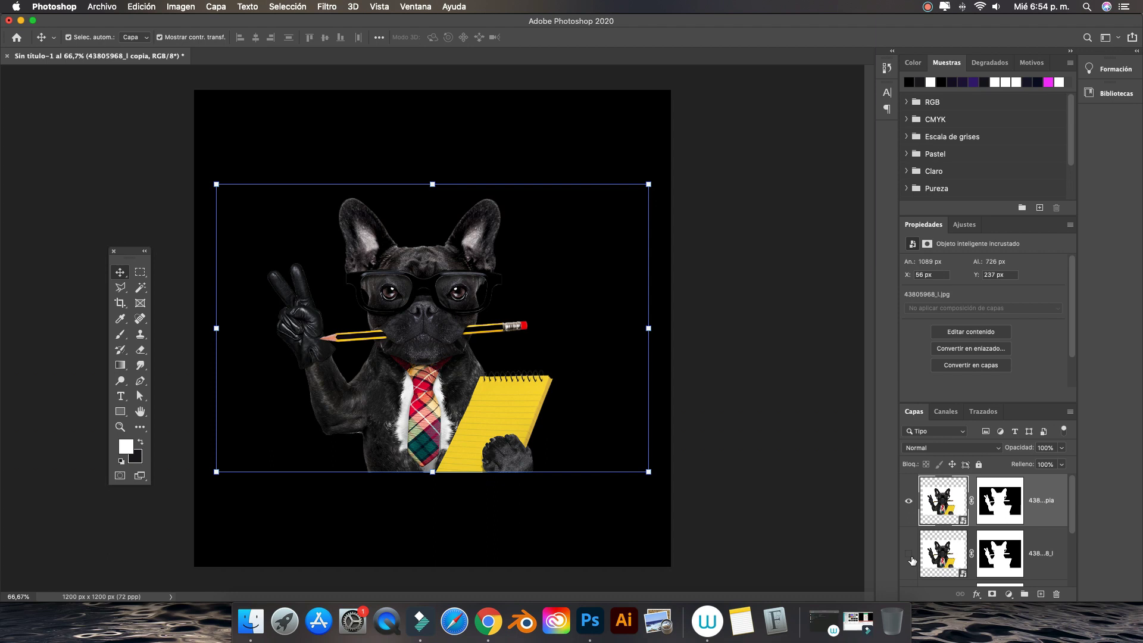
- Rename the lower layer Original and the copy Copia, then make Copia a smart object
double_click(1046, 554)
key("BackSpace")
type("Original")
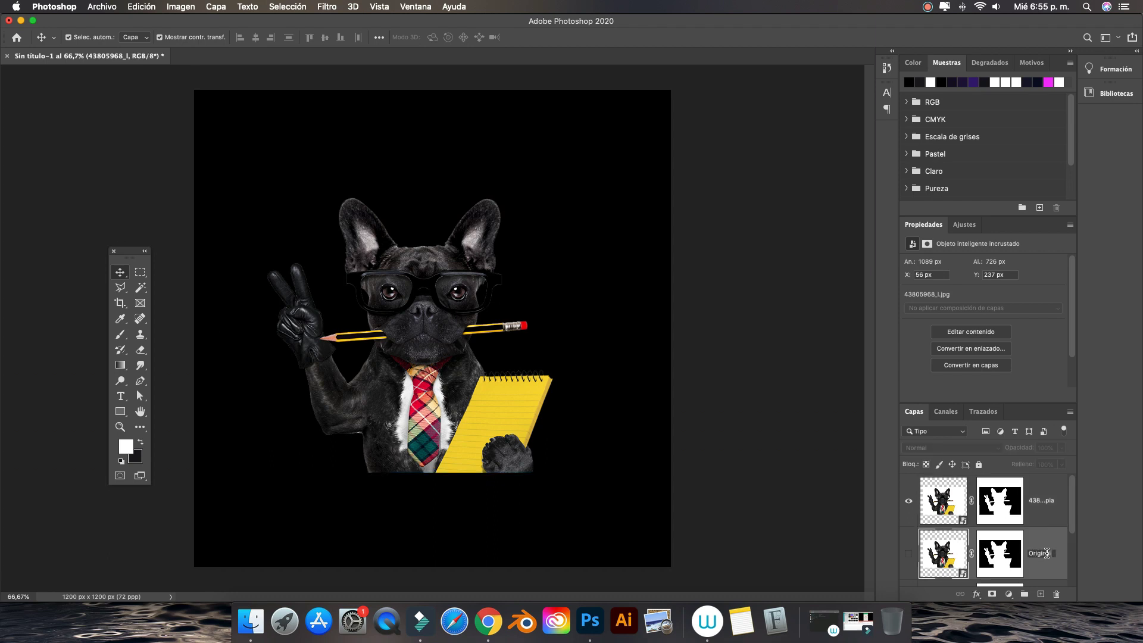
key("Return")
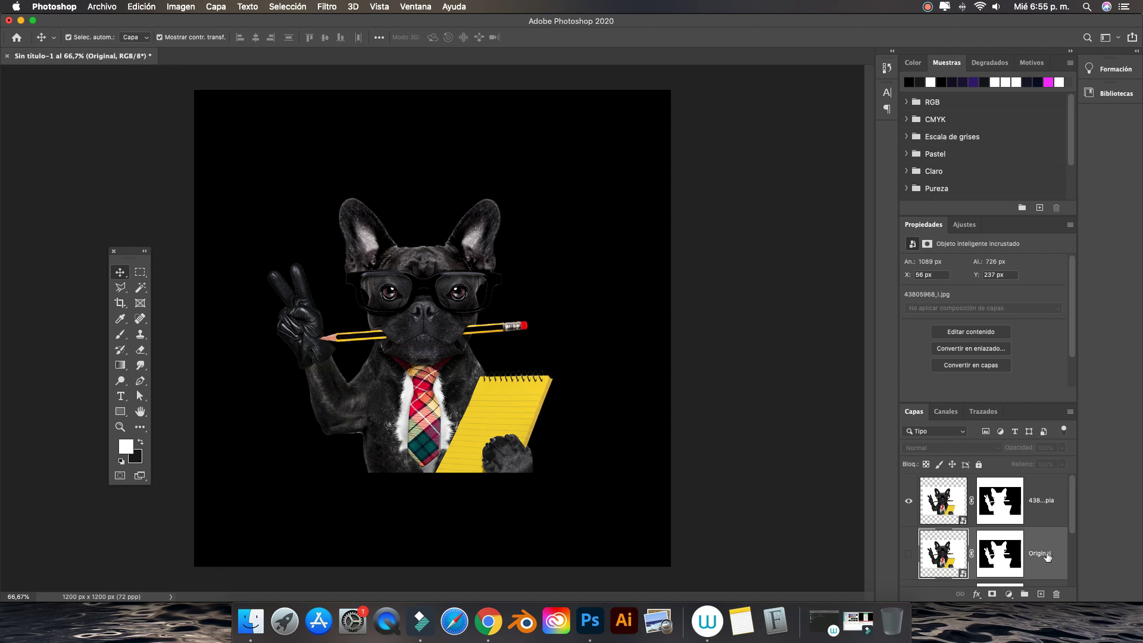
left_click(1038, 496)
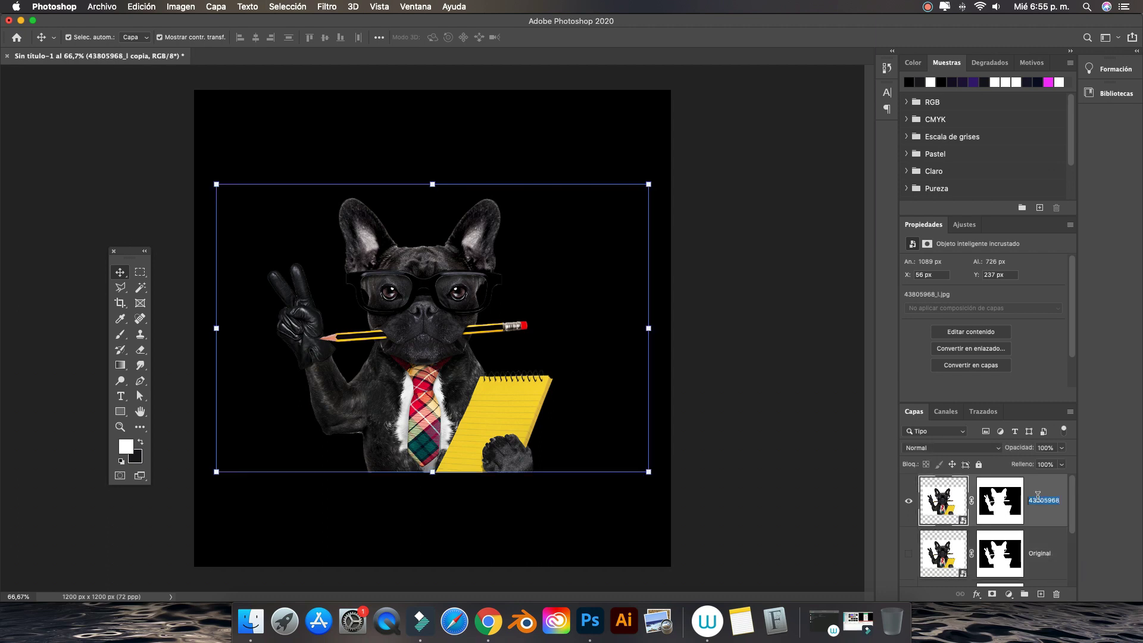
key("BackSpace")
type("Copia")
key("Return")
right_click(1047, 500)
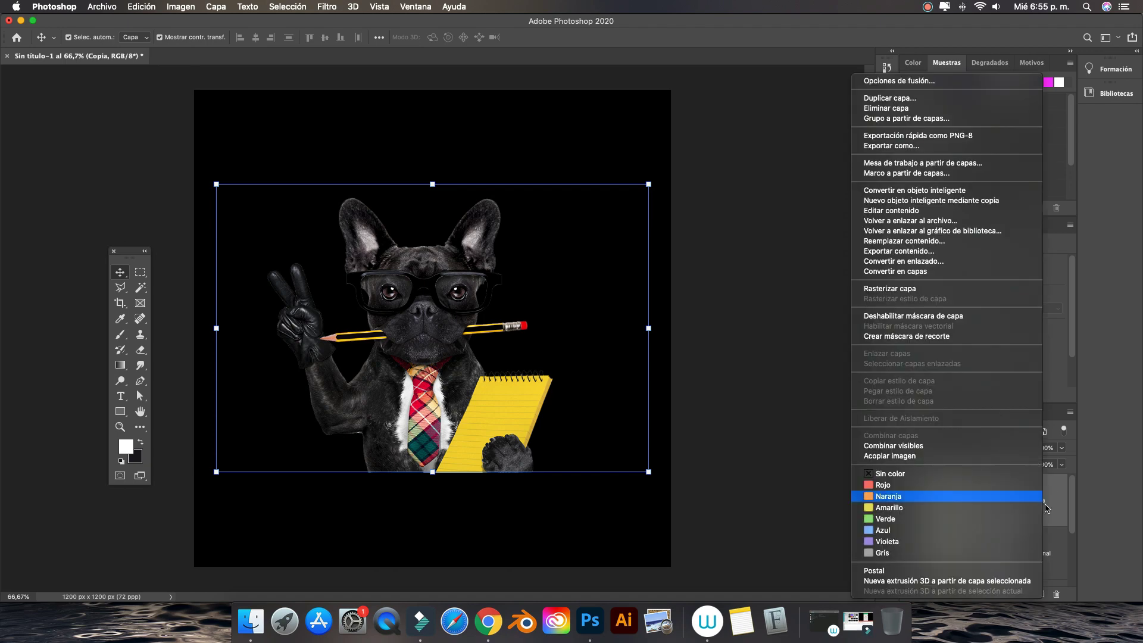
left_click(915, 191)
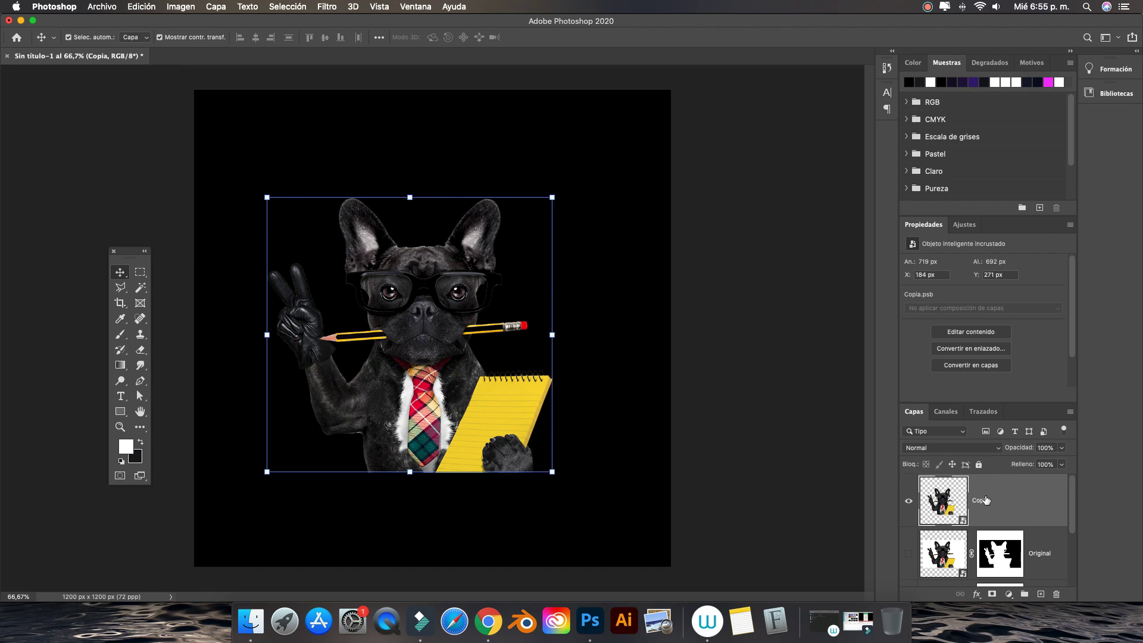
right_click(986, 500)
- Give Copia a white 24 px outside Stroke through its Blending Options
left_click(701, 212)
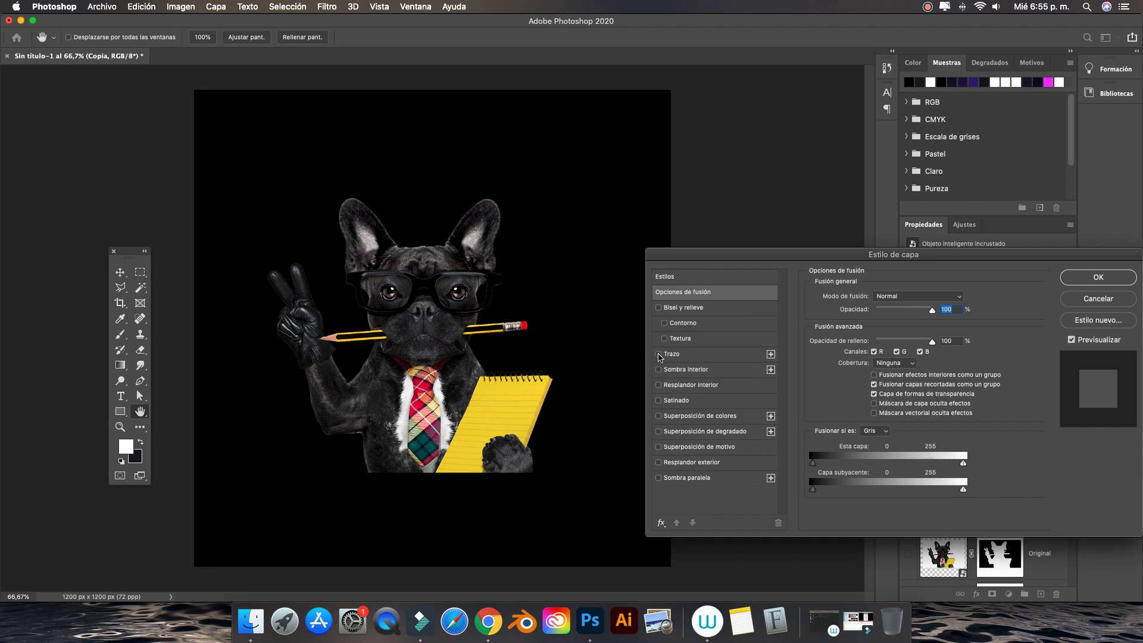
left_click(658, 353)
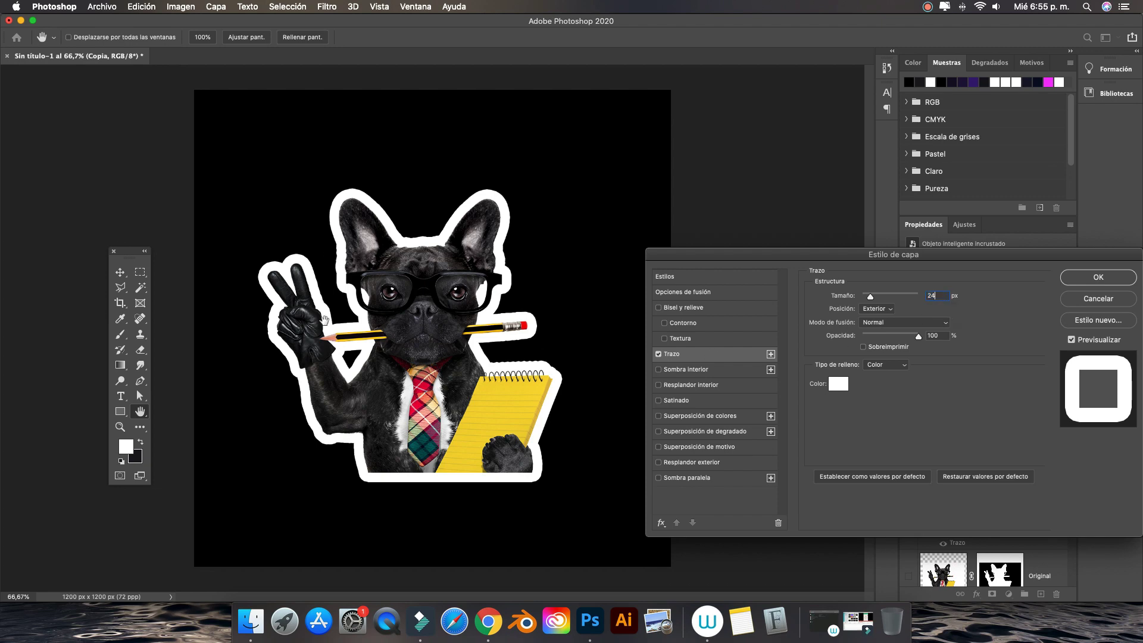
left_click(1098, 277)
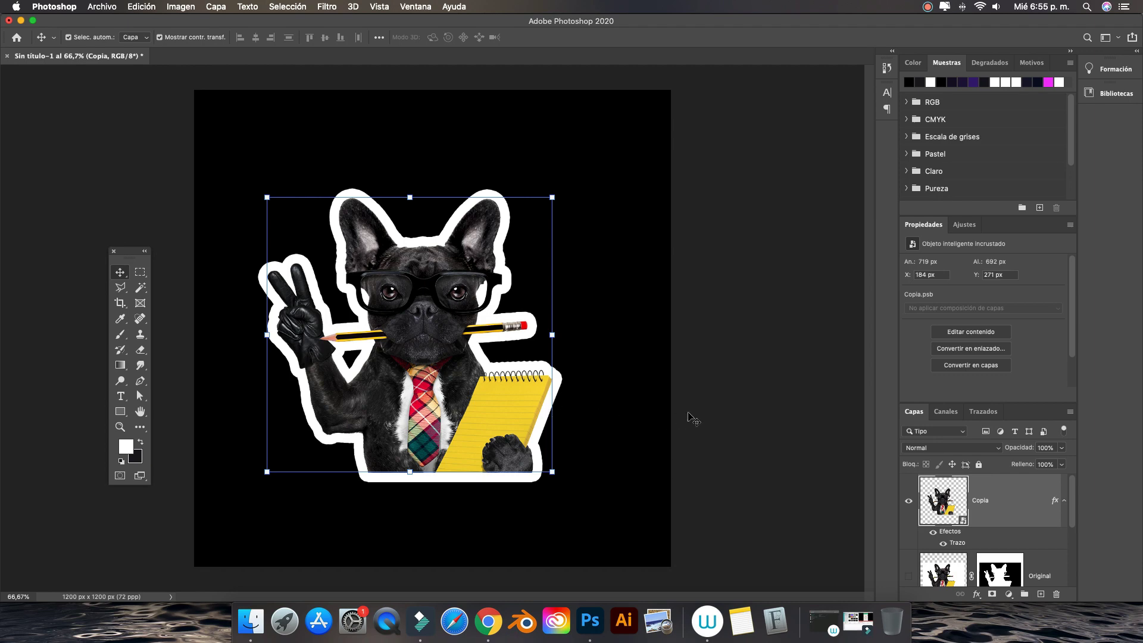
- Place the white HOLA text on the bulldog's yellow notepad, enlarged to about 56 pt
left_click(738, 413)
left_click(980, 508)
key("t")
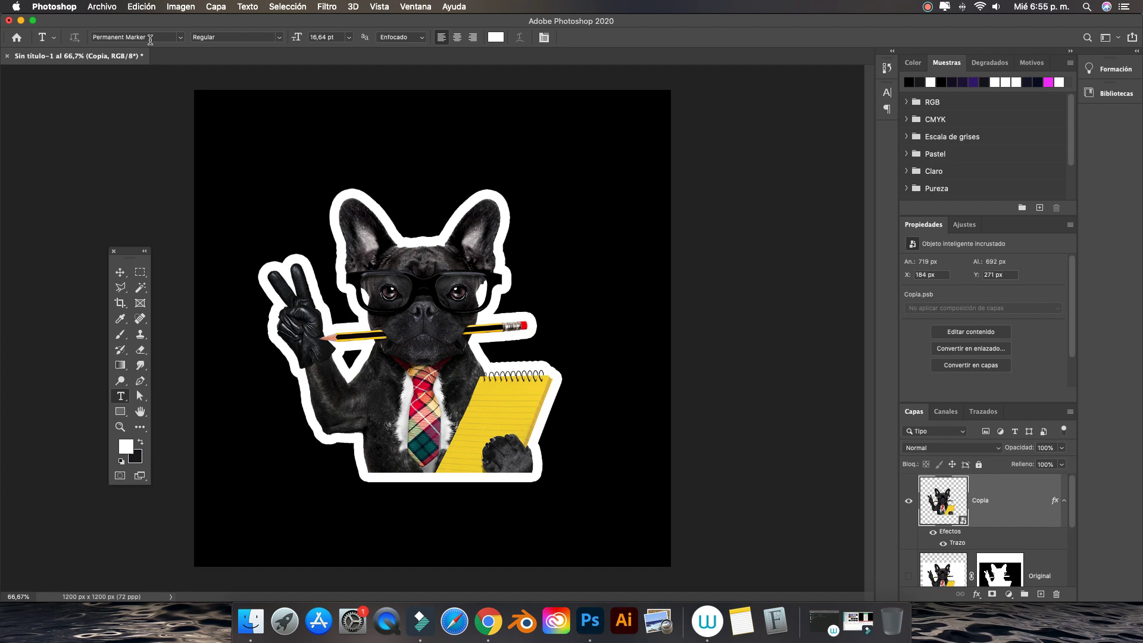
left_click(489, 424)
key("BackSpace")
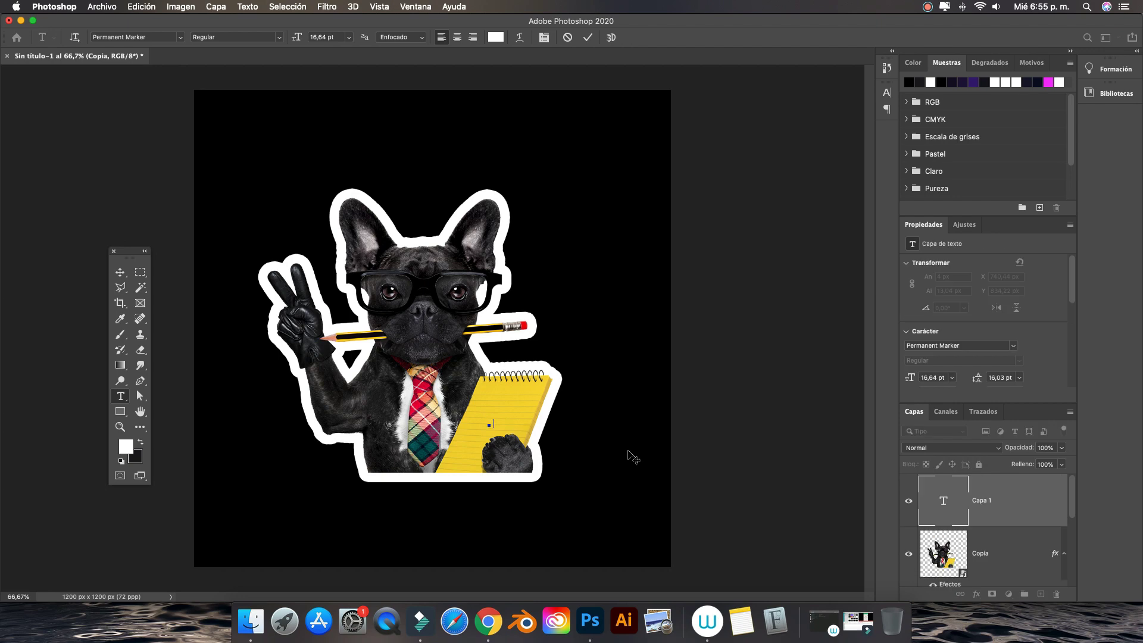
key("super+plus")
type("Hola")
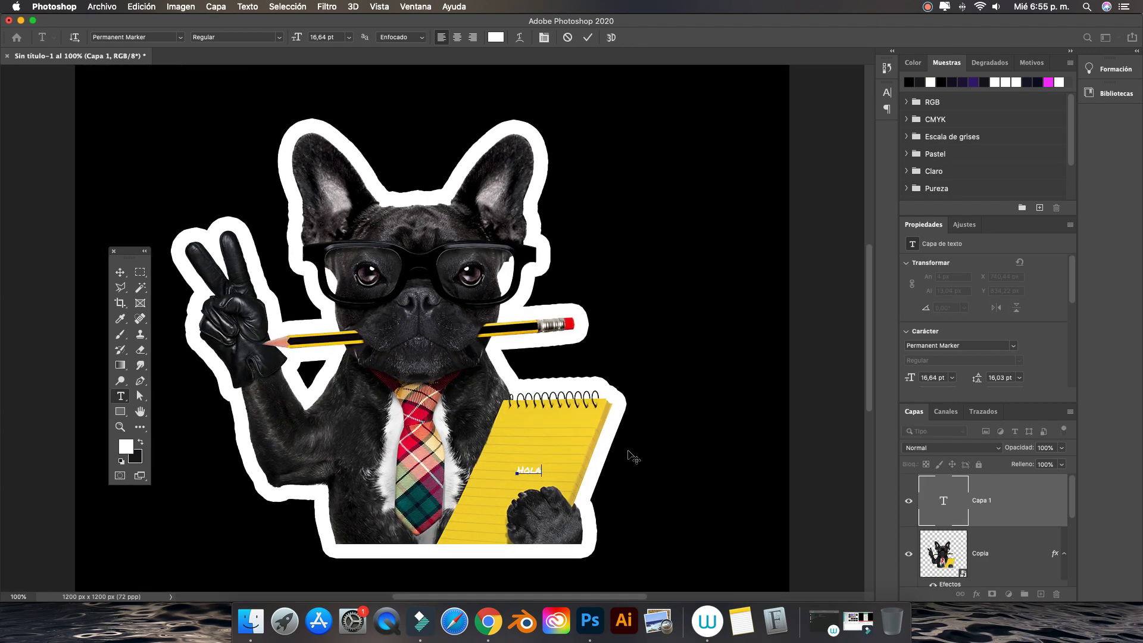
left_click_drag(541, 465, 572, 448)
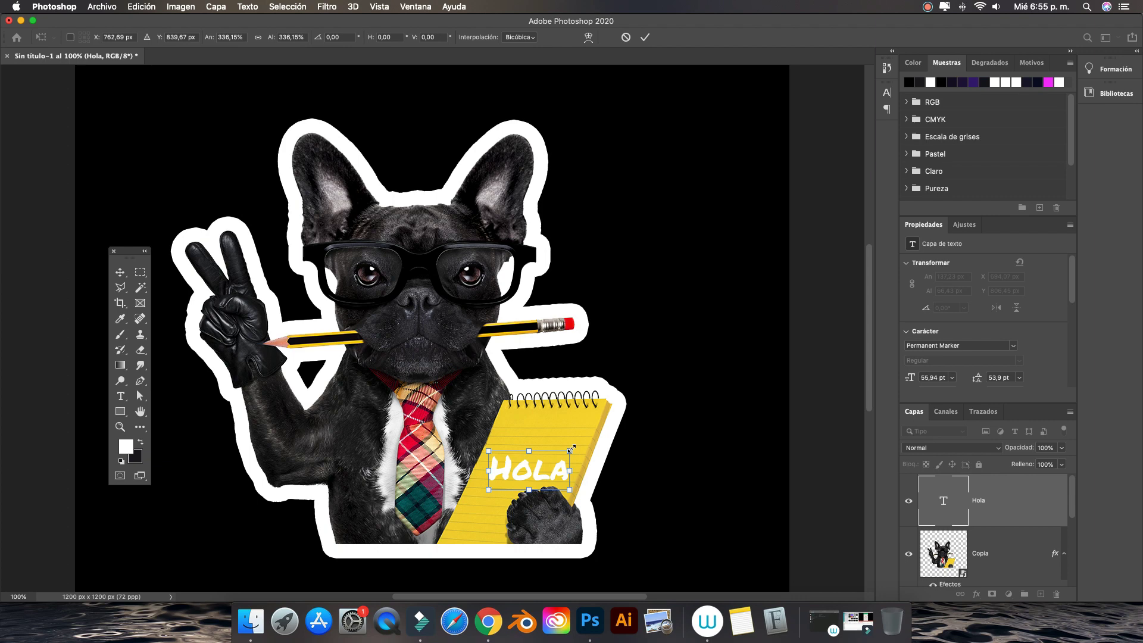
left_click_drag(553, 480, 553, 471)
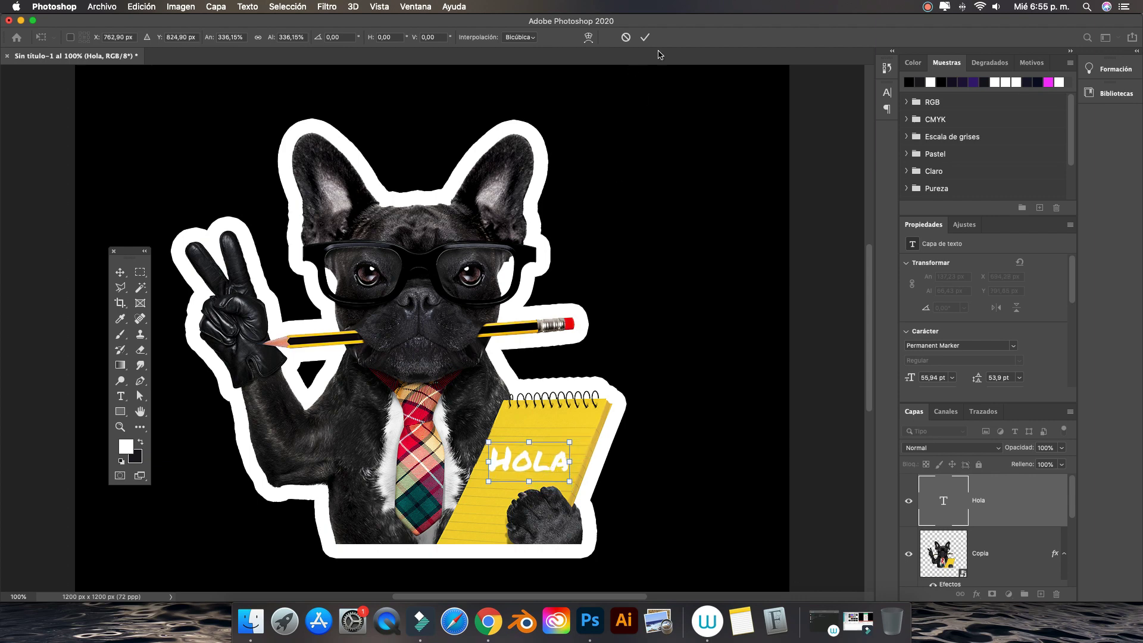
left_click(644, 37)
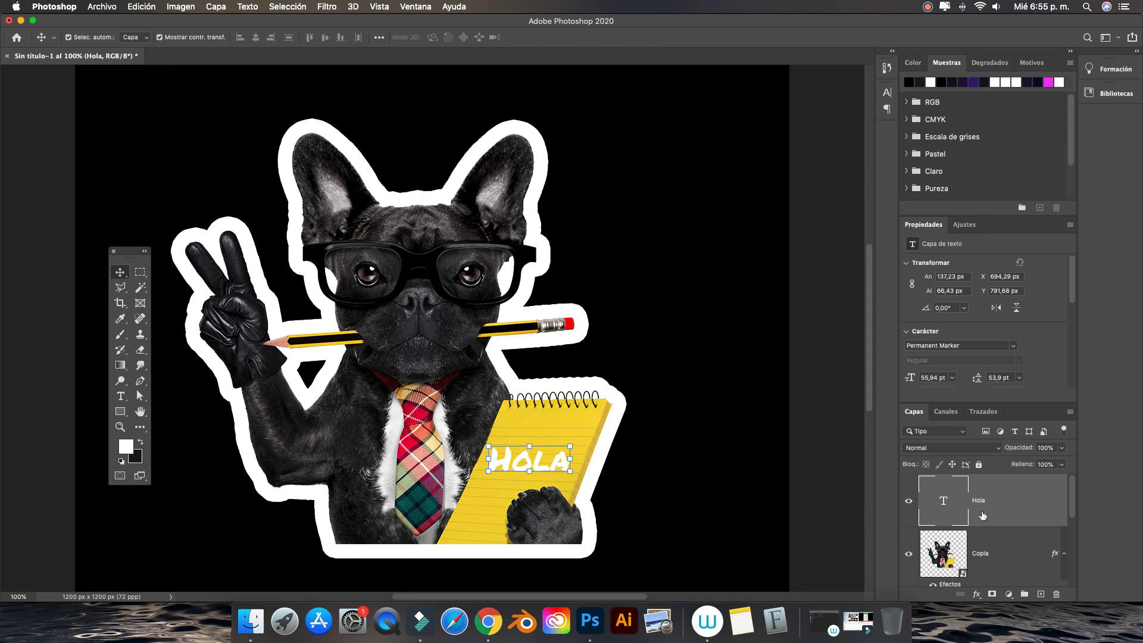
- Change the HOLA text colour to black (000000)
double_click(956, 502)
left_click(495, 37)
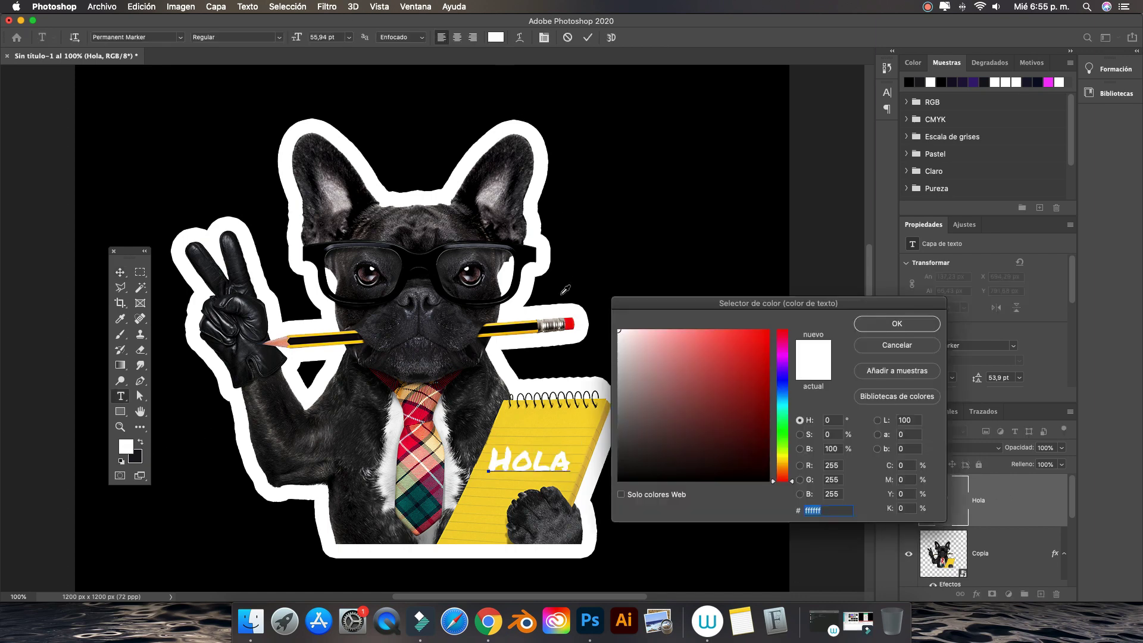
type("000000")
left_click(862, 324)
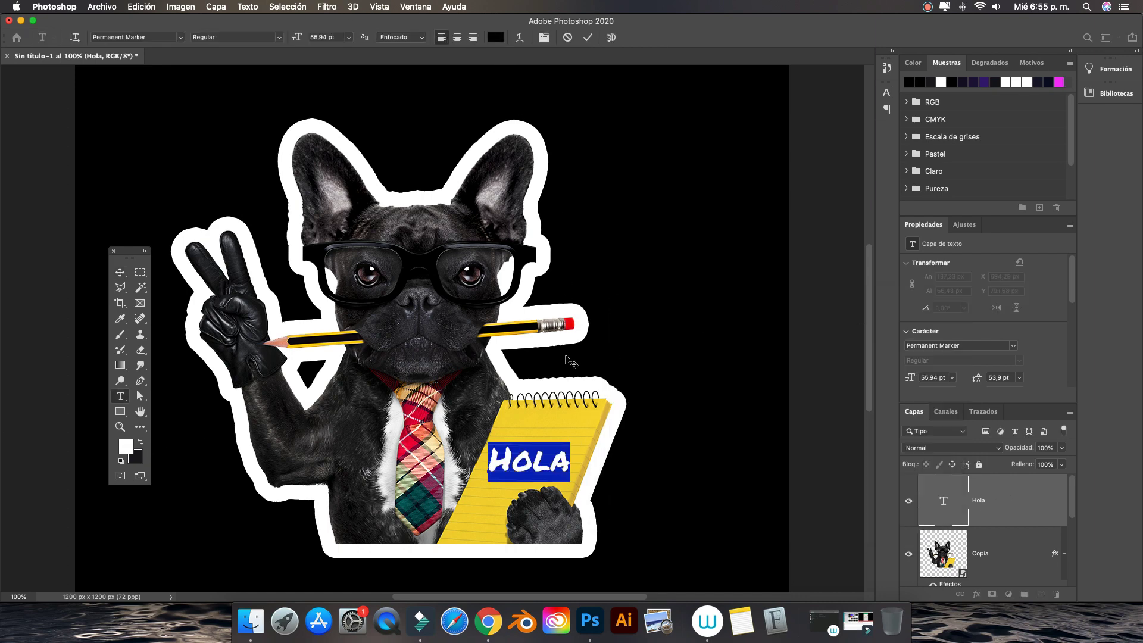
scroll(581, 205, "down", 2)
left_click(587, 37)
key("v")
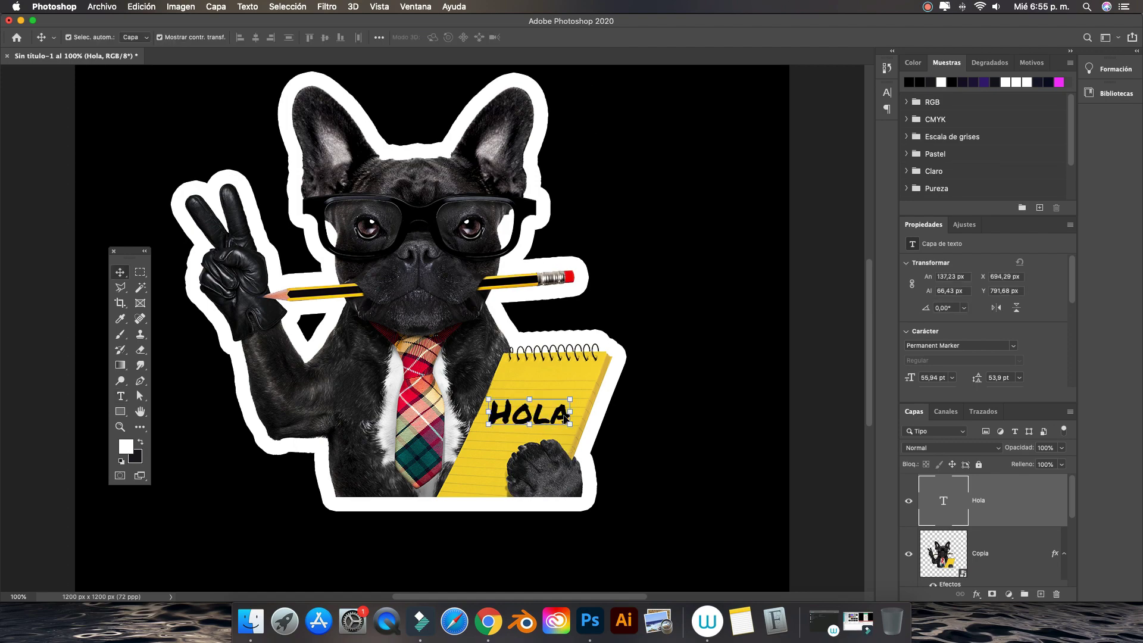
- Nudge the HOLA text right and skew it to match the notepad's tilt
key("super+plus")
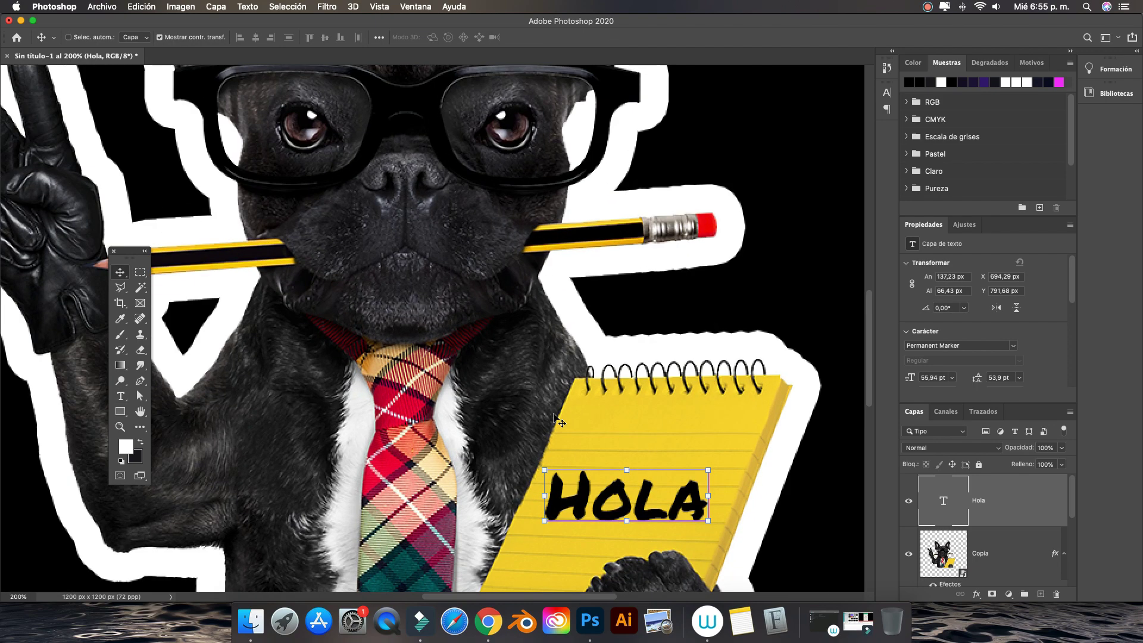
key("super+plus")
scroll(560, 420, "down", 5)
scroll(560, 420, "right", 5)
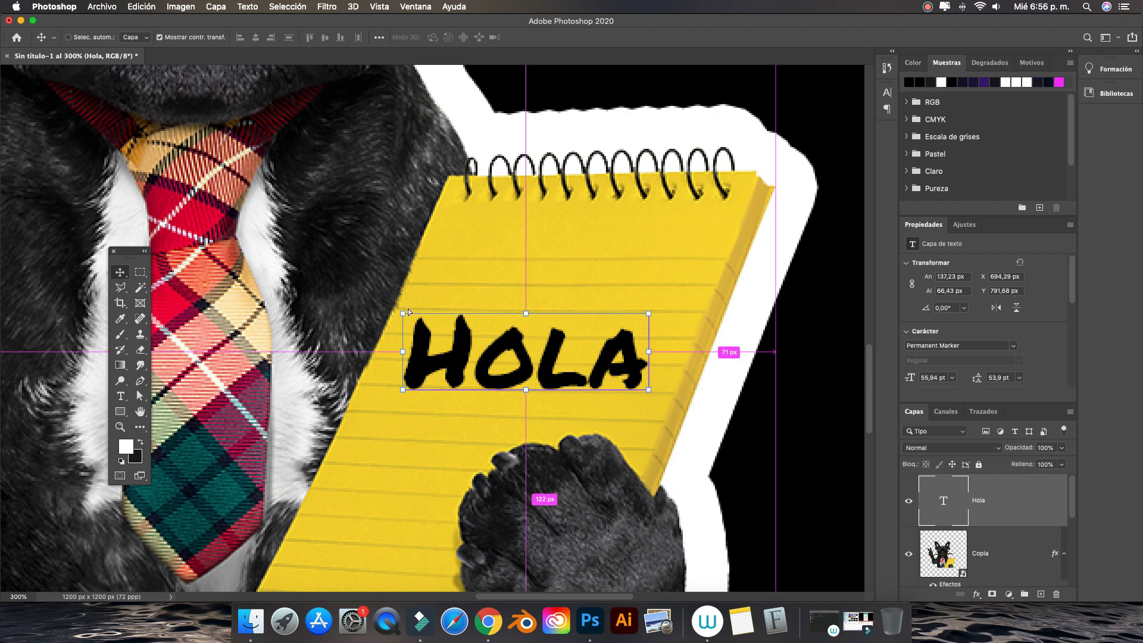
left_click_drag(416, 333, 432, 302)
key("super+t")
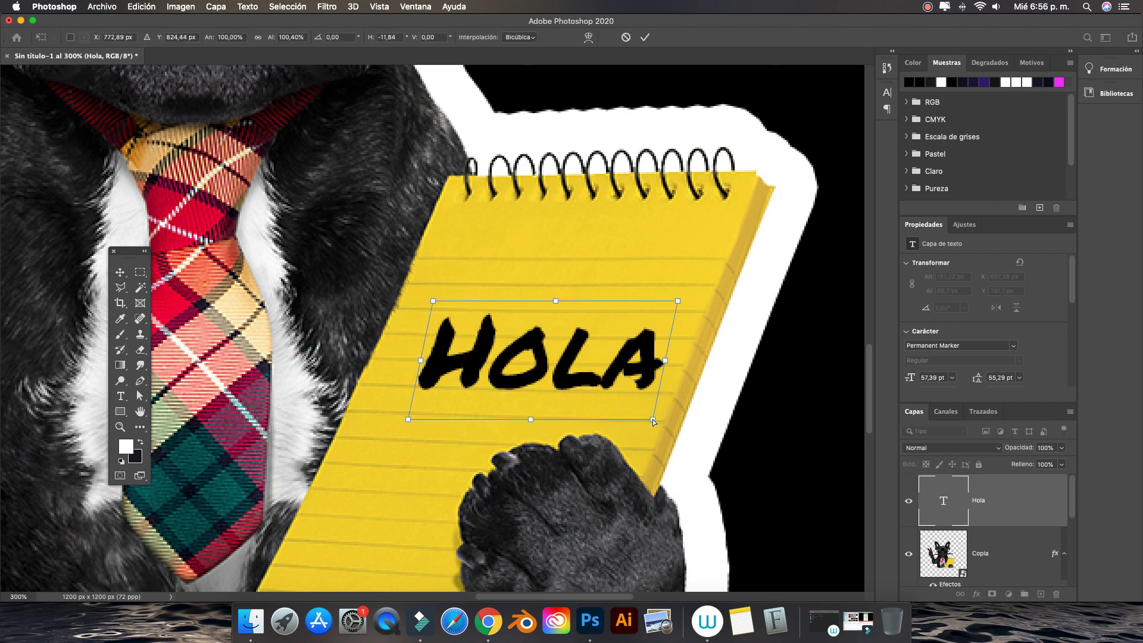
left_click_drag(653, 422, 619, 422)
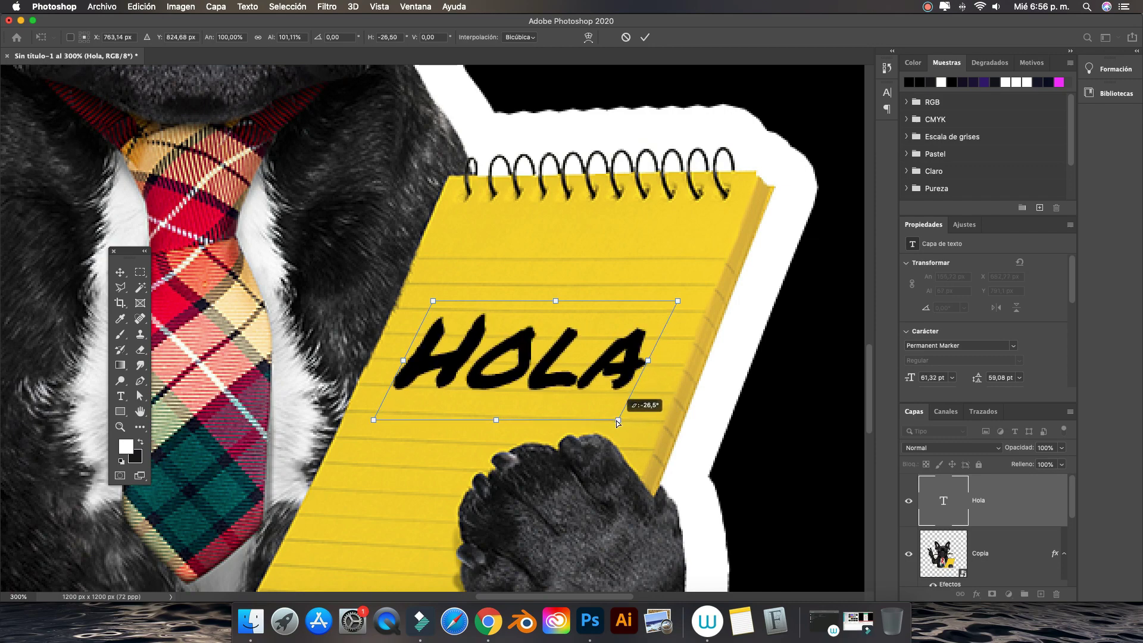
left_click(644, 37)
key("super+1")
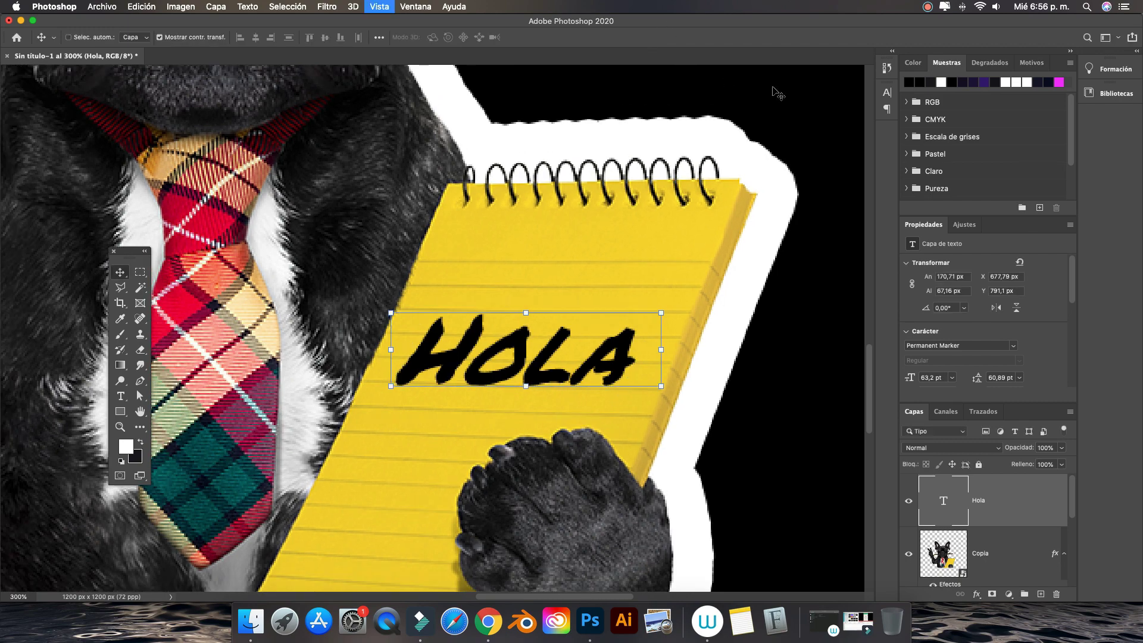
left_click(759, 205)
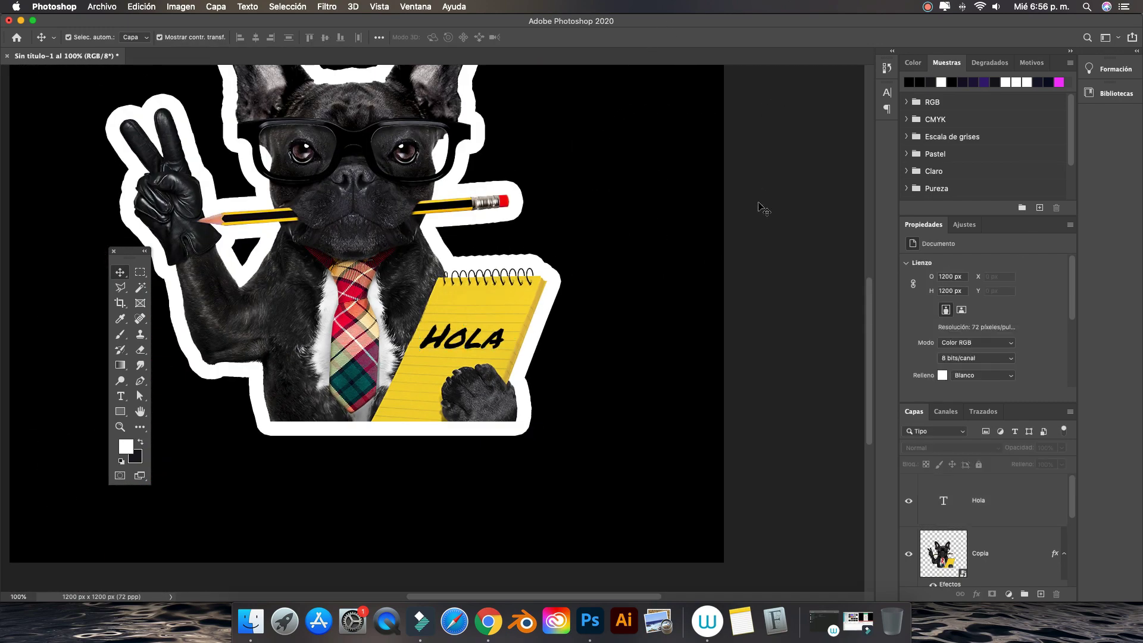
- Hide the Relleno color 1 black fill and Fondo white background layers
key("super+0")
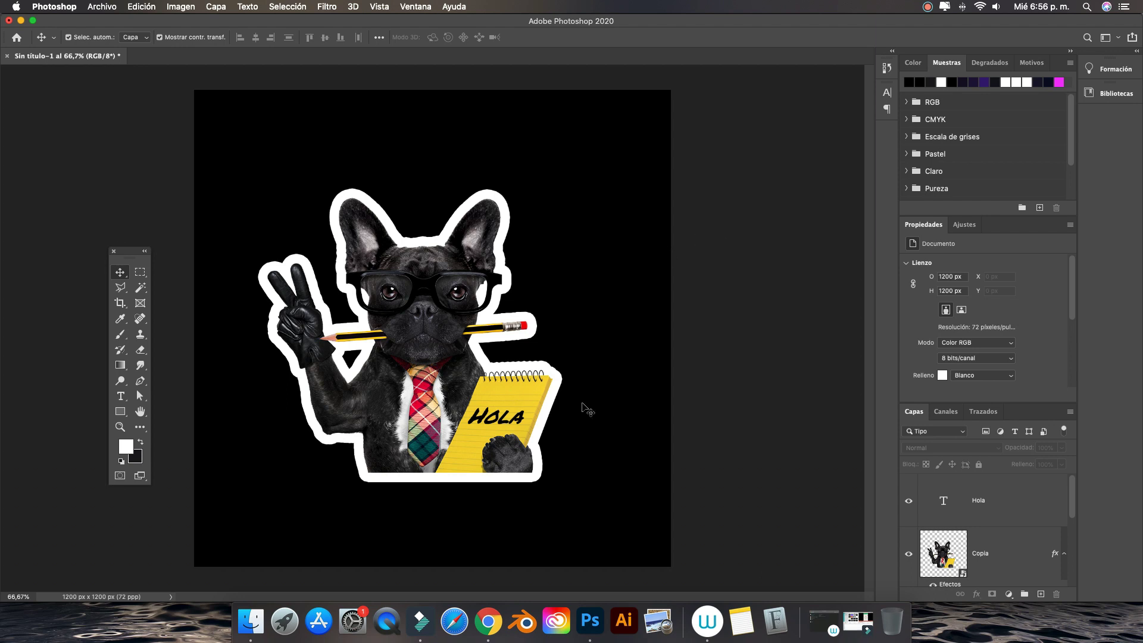
scroll(986, 548, "down", 2)
scroll(978, 545, "down", 3)
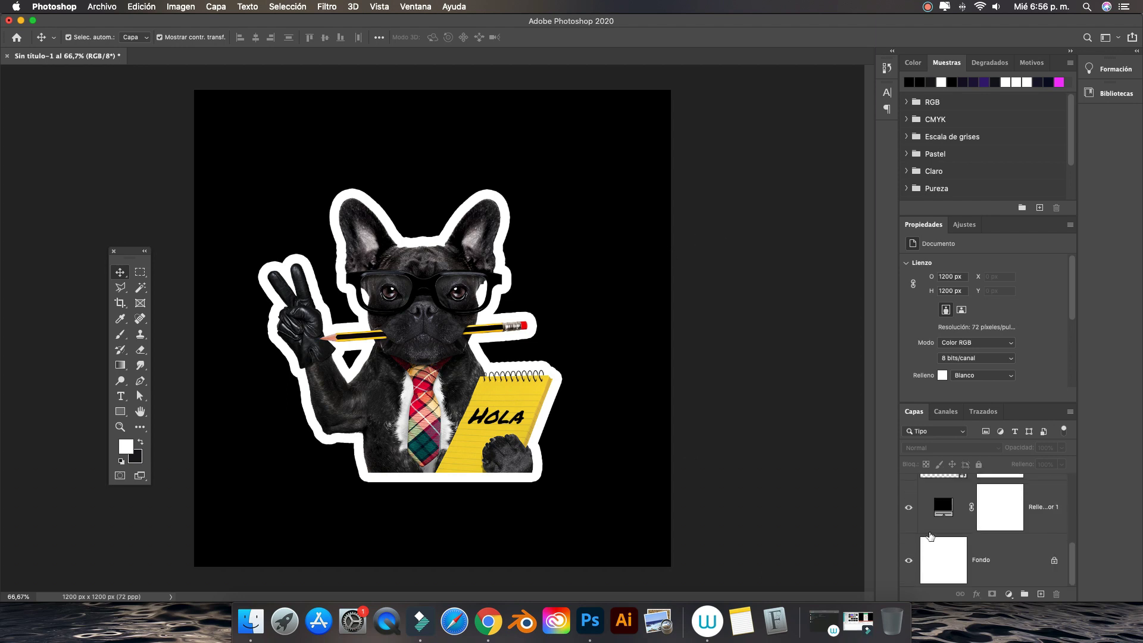
left_click(906, 509)
left_click(908, 559)
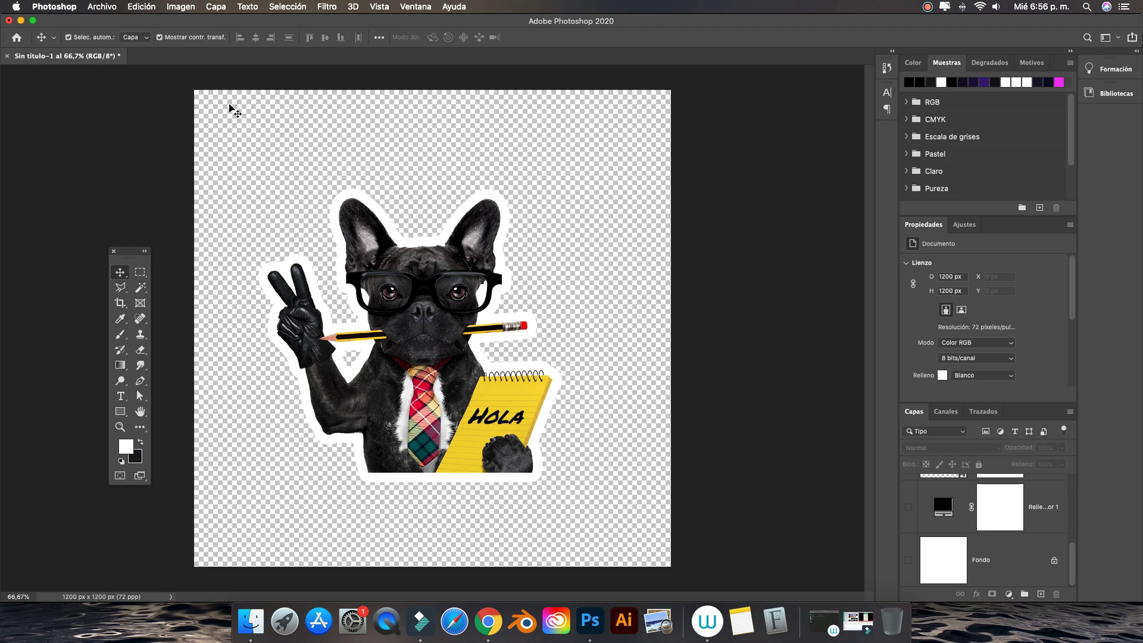
left_click(102, 6)
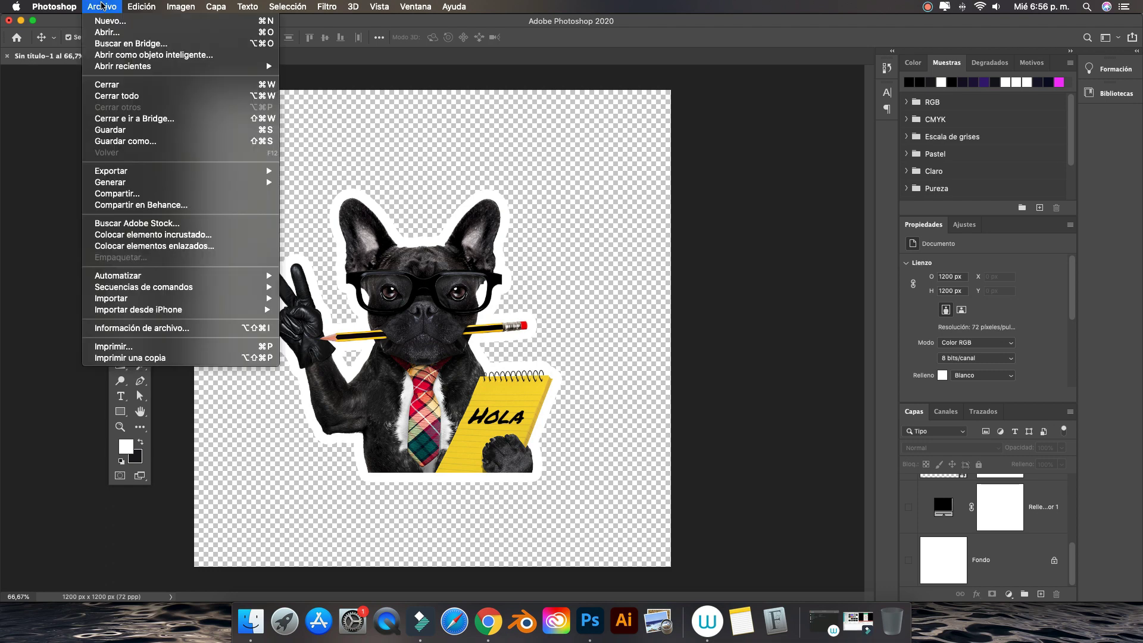
mouse_move(111, 171)
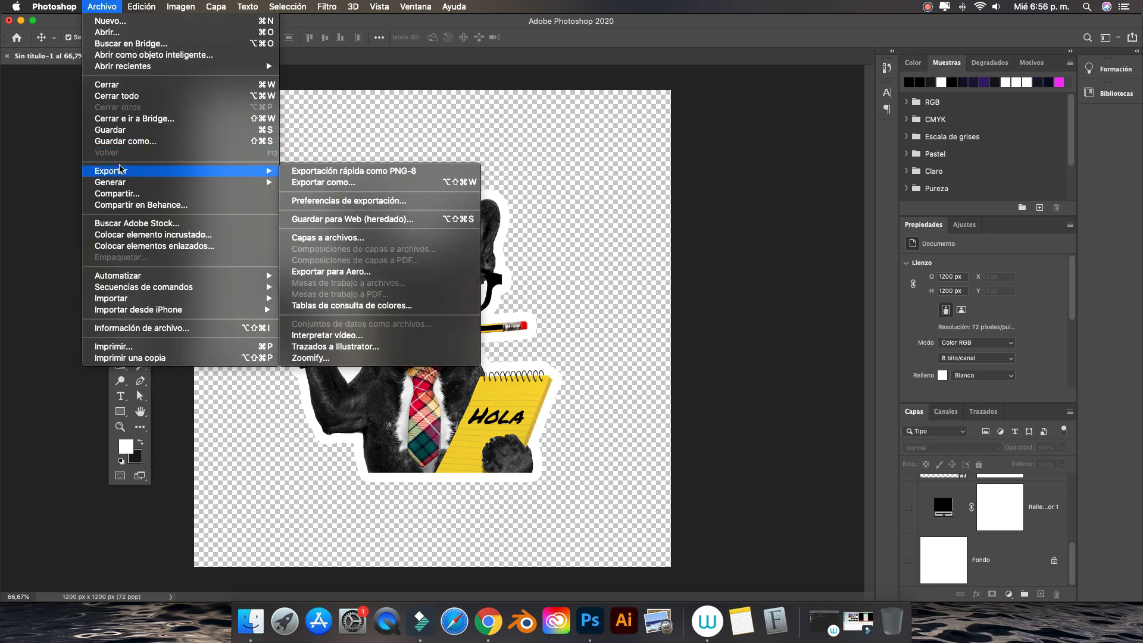
left_click(389, 220)
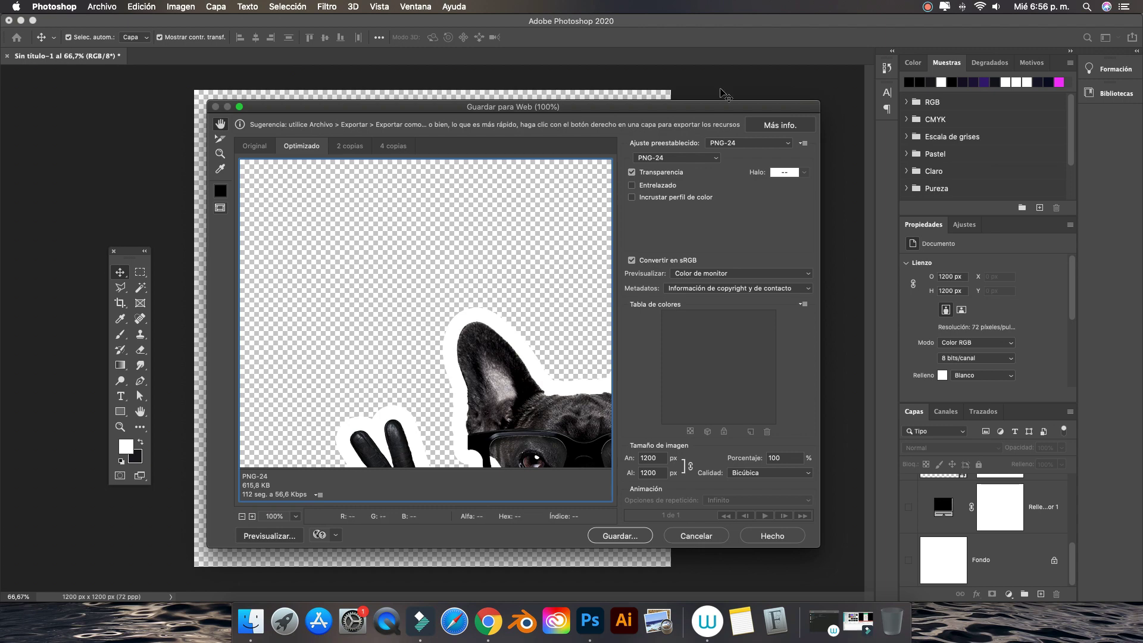
mouse_move(467, 293)
left_mouse_down()
mouse_move(428, 228)
mouse_move(390, 210)
left_mouse_up()
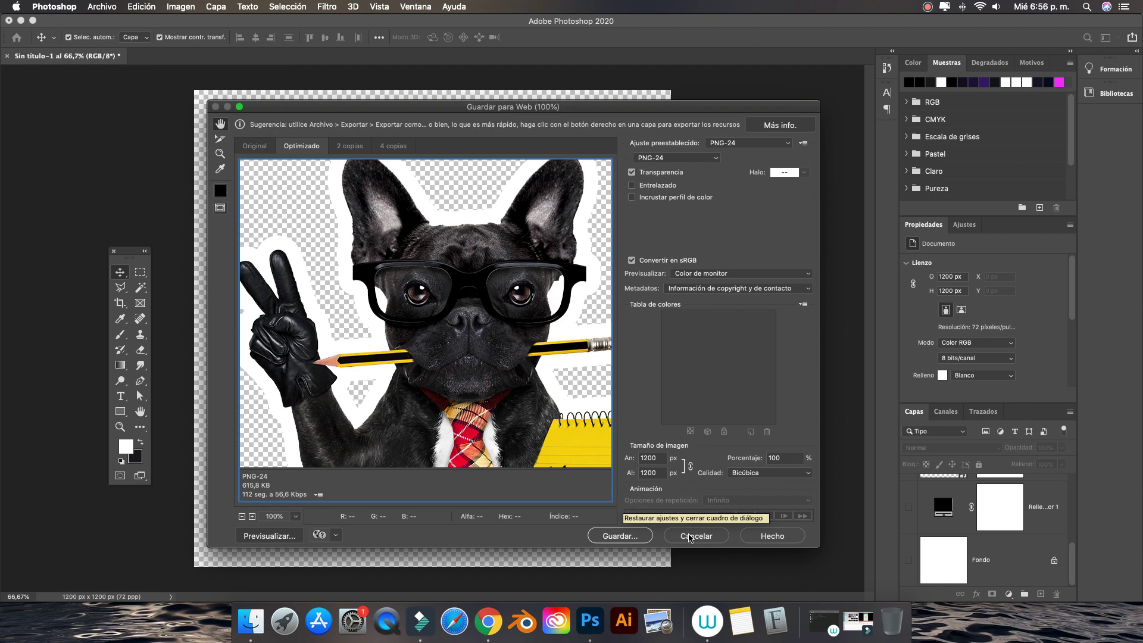
left_click(690, 537)
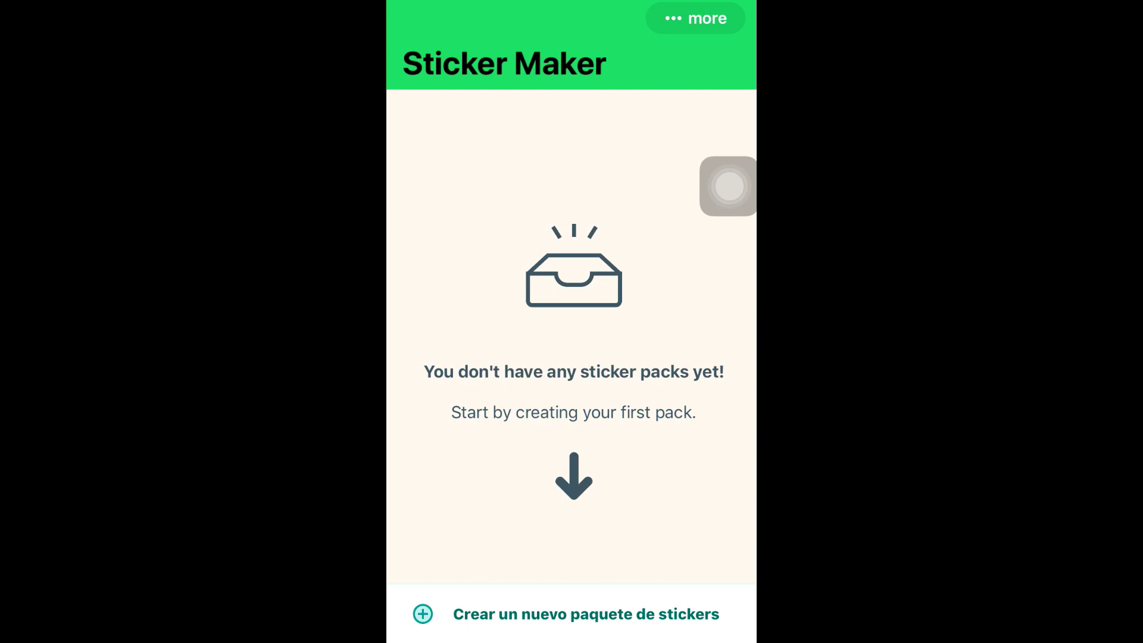
- Create a new pack named Tutorial Stickers, entering the author's name
left_click(586, 614)
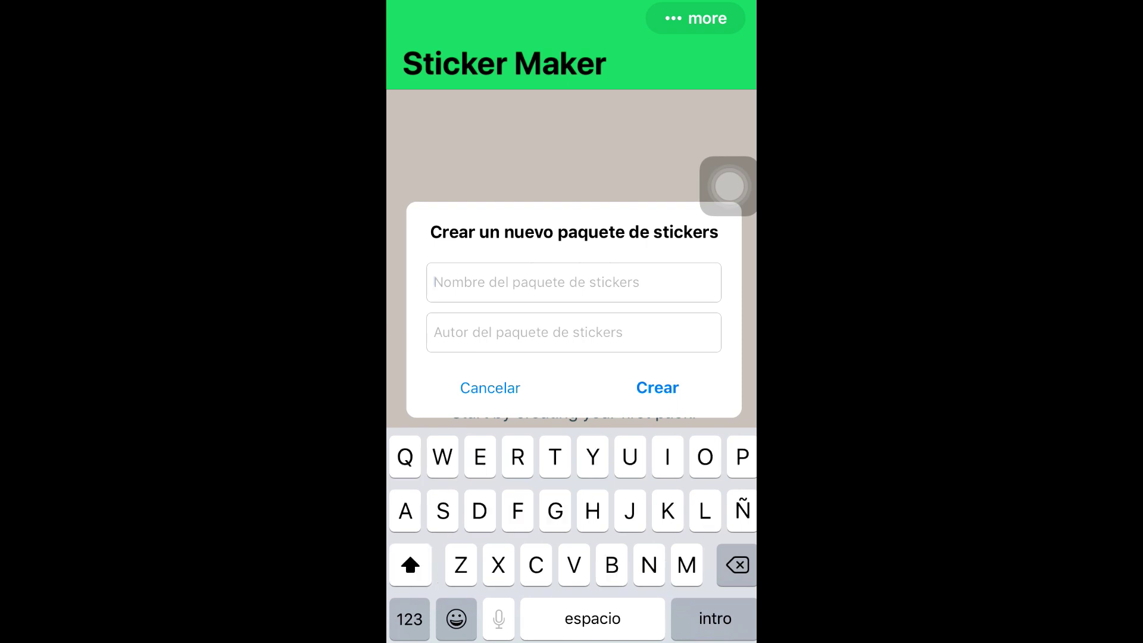
type("Tutorial S")
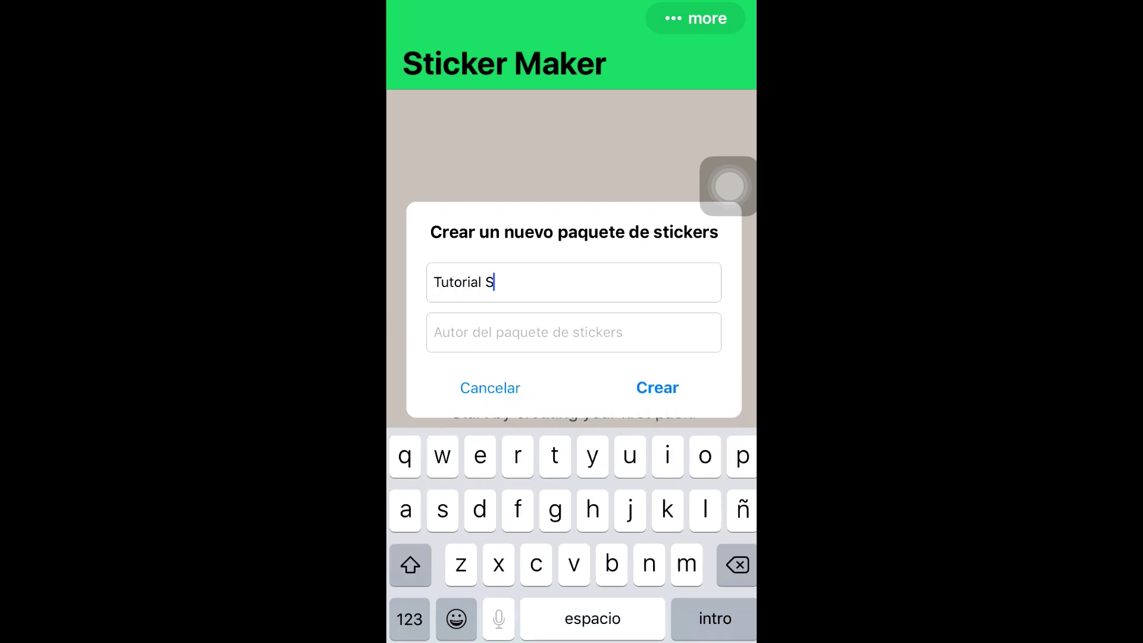
type("tickers")
type("Gui")
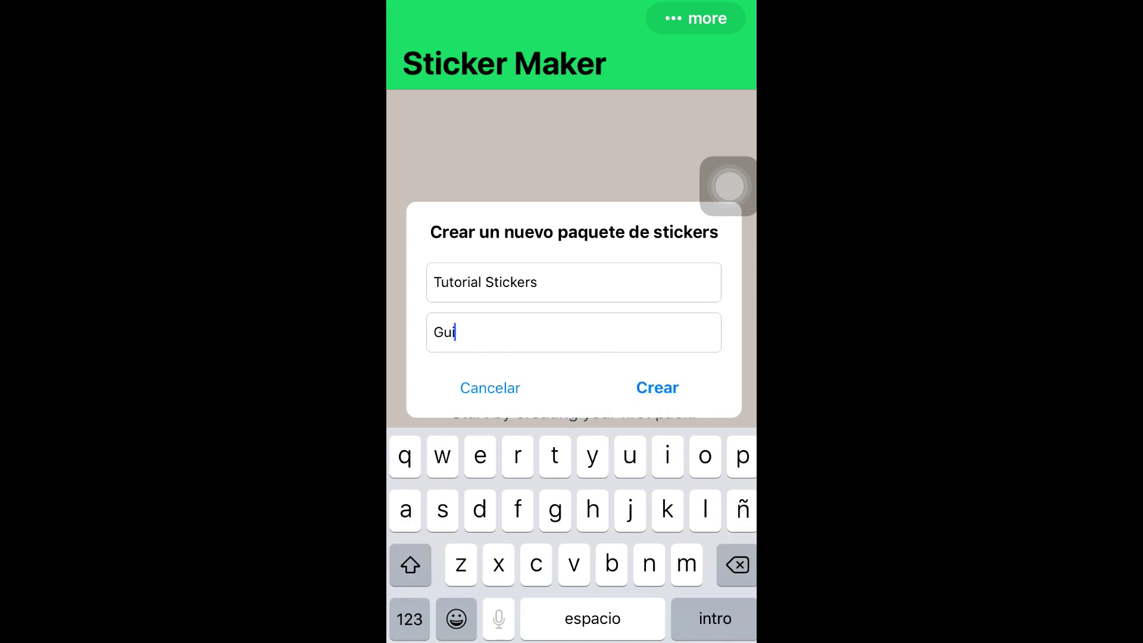
type("llot Diseña")
left_click(657, 388)
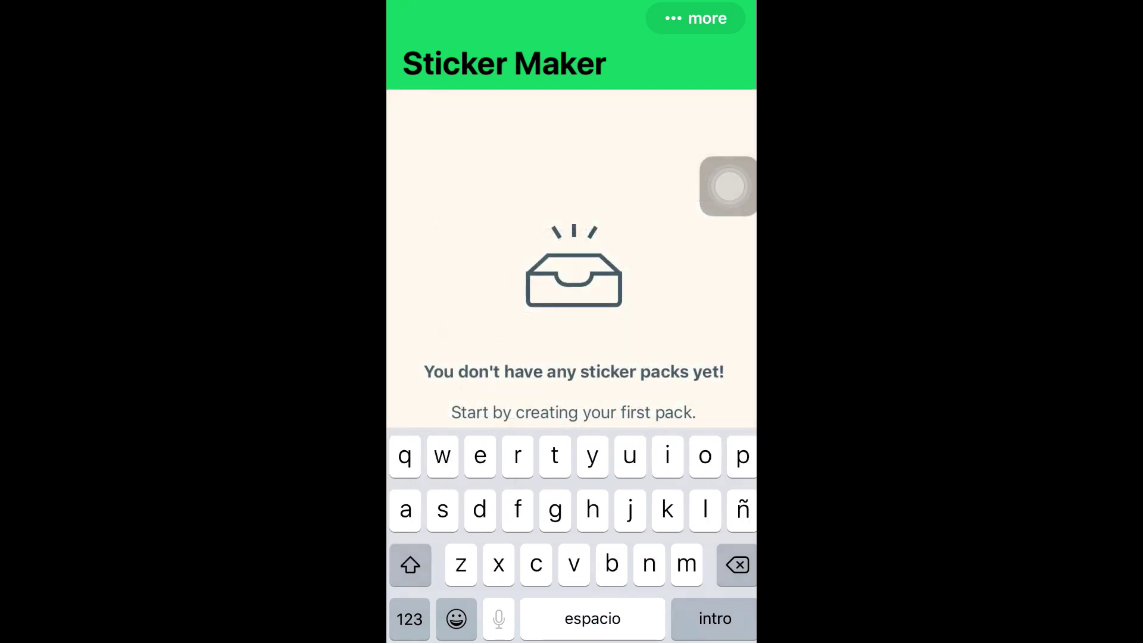
left_click(524, 191)
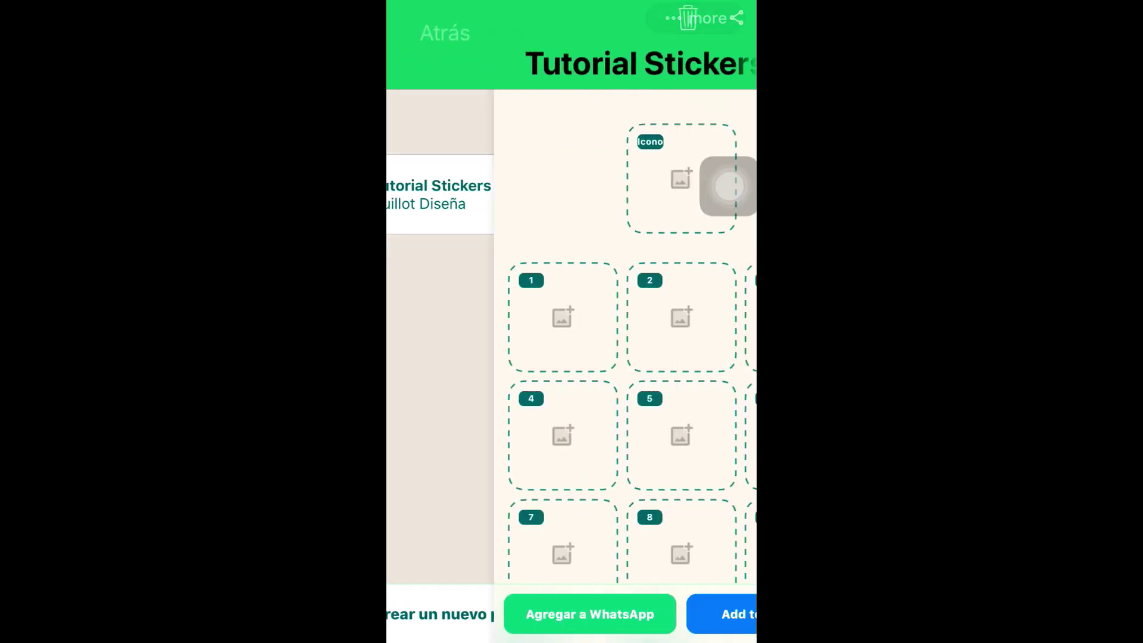
left_click(574, 178)
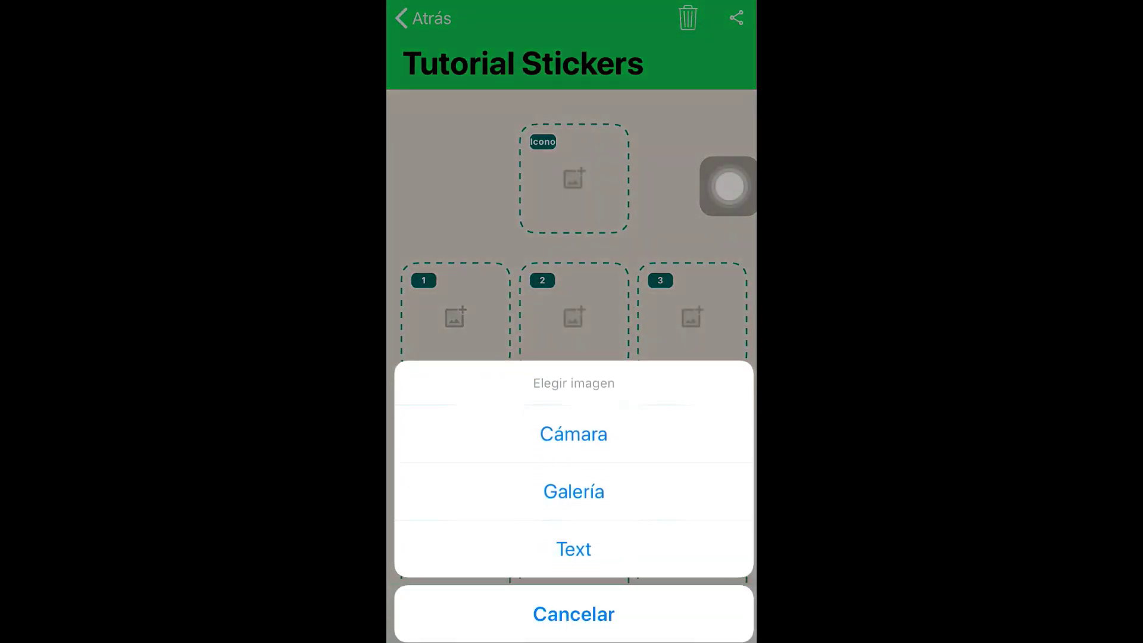
left_click(574, 613)
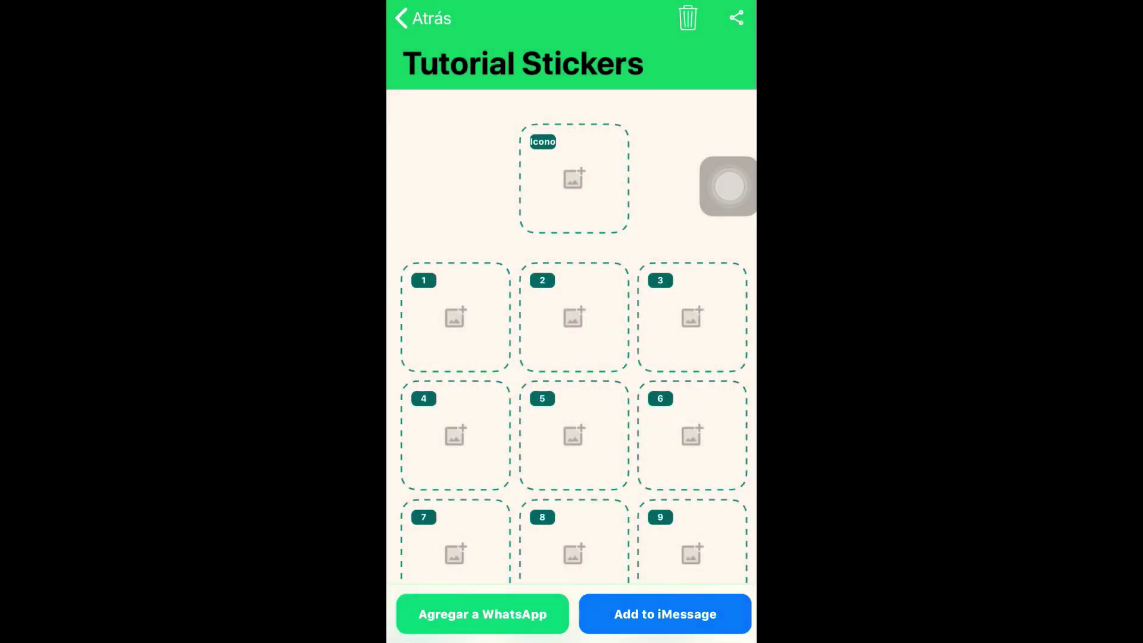
left_click(493, 177)
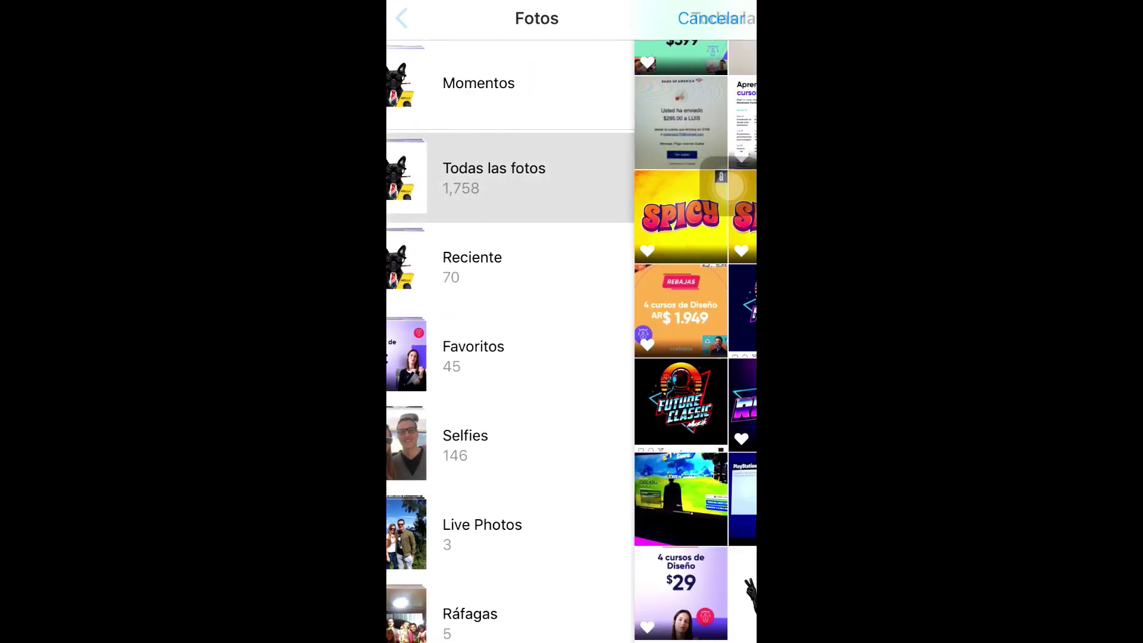
left_click(711, 18)
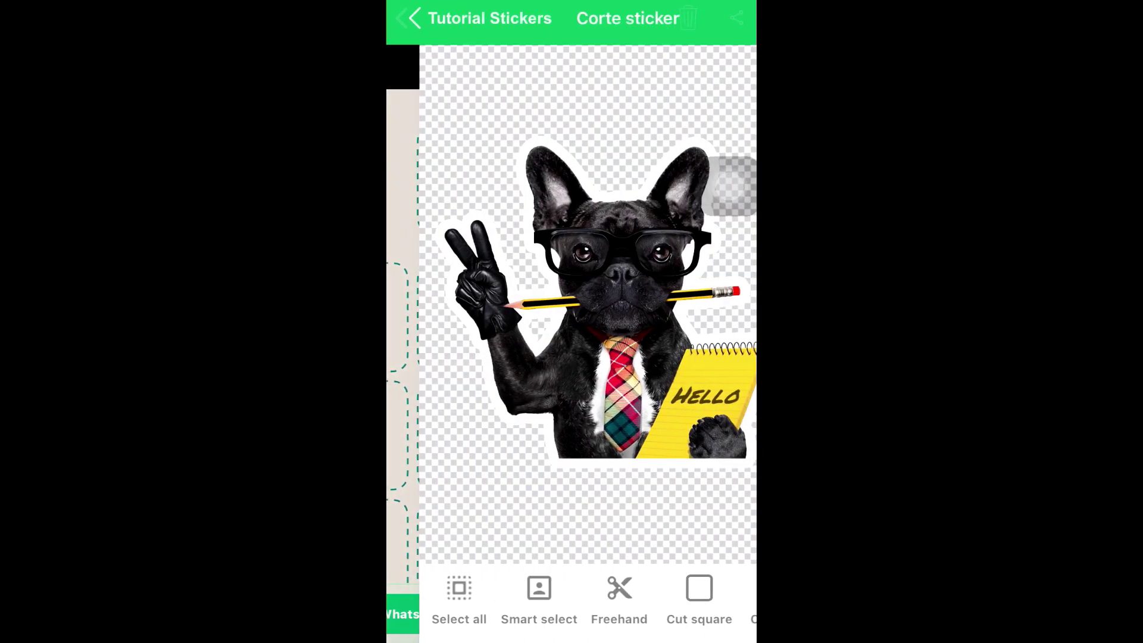
left_click(589, 601)
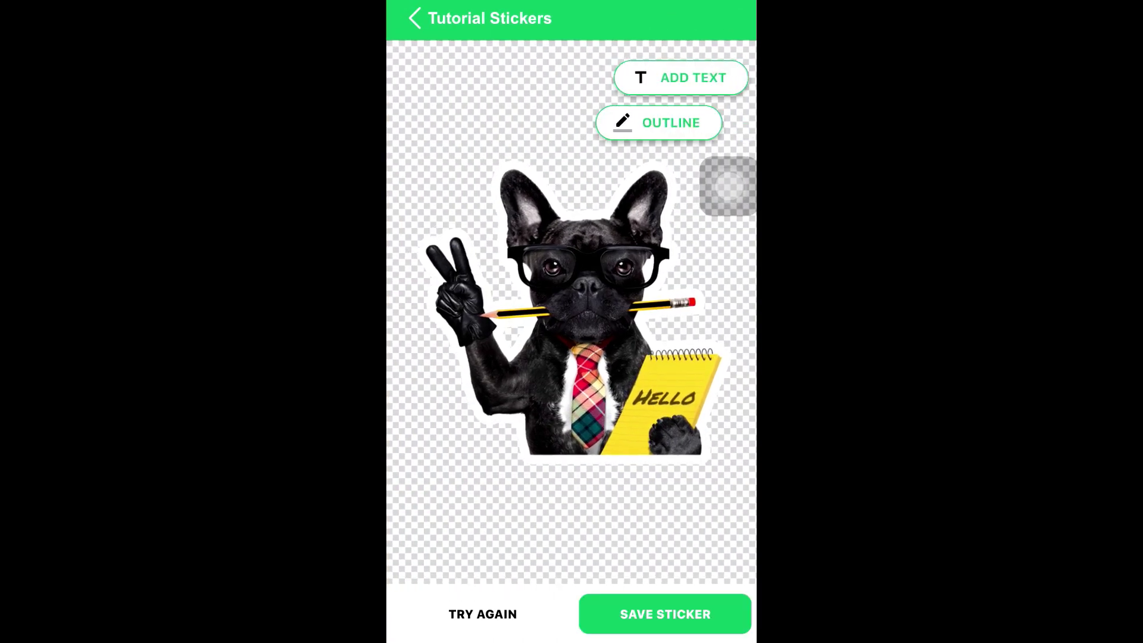
mouse_move(727, 186)
left_mouse_down()
mouse_move(702, 247)
mouse_move(695, 429)
mouse_move(718, 521)
left_mouse_up()
left_click(665, 613)
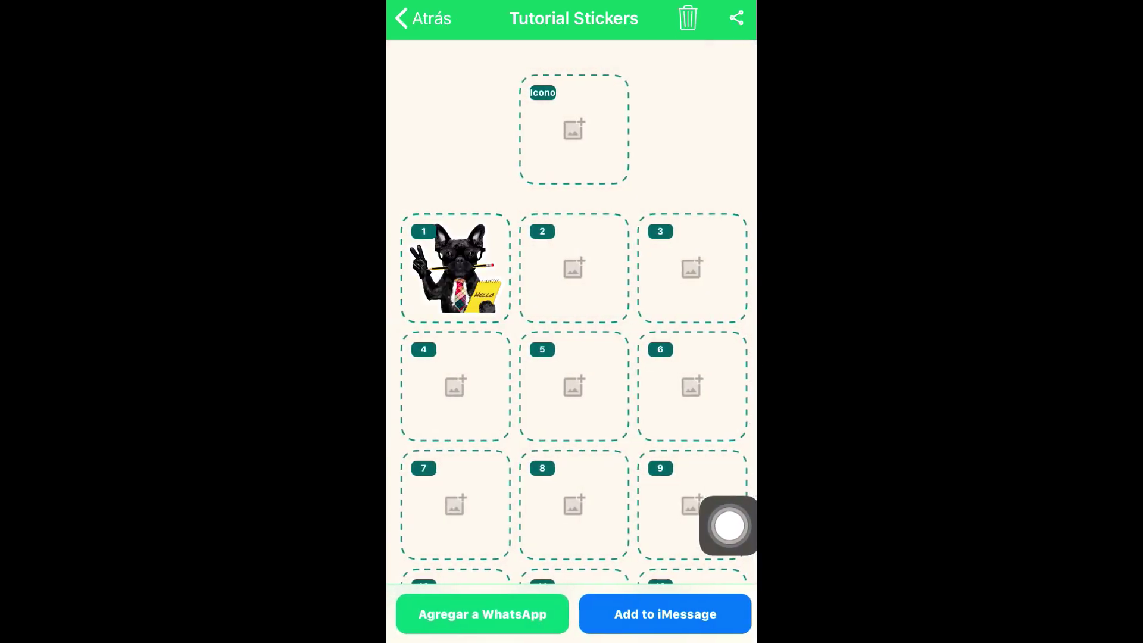
- Make a text sticker reading 'Hola amigos de Youtube' and save it in slot 2
left_click(574, 268)
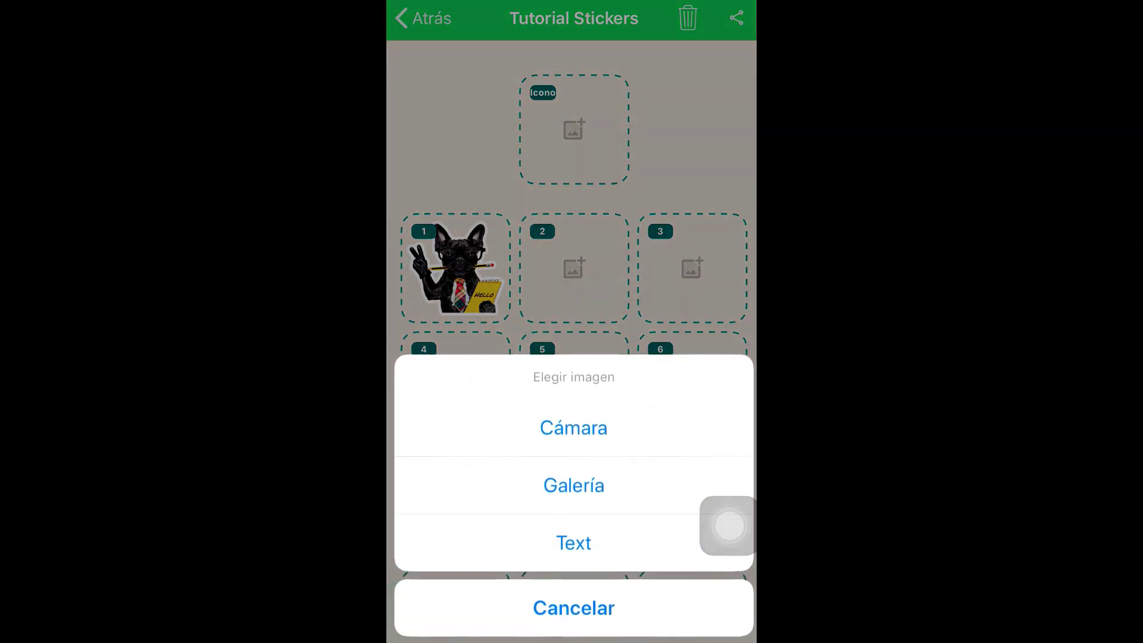
left_click(574, 608)
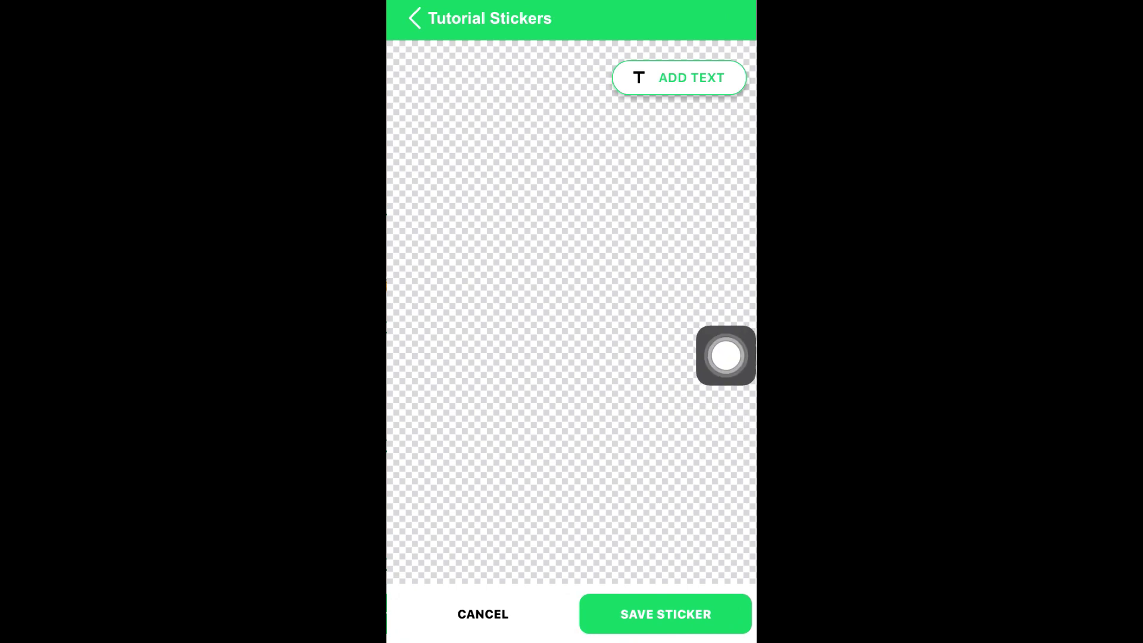
left_click(679, 77)
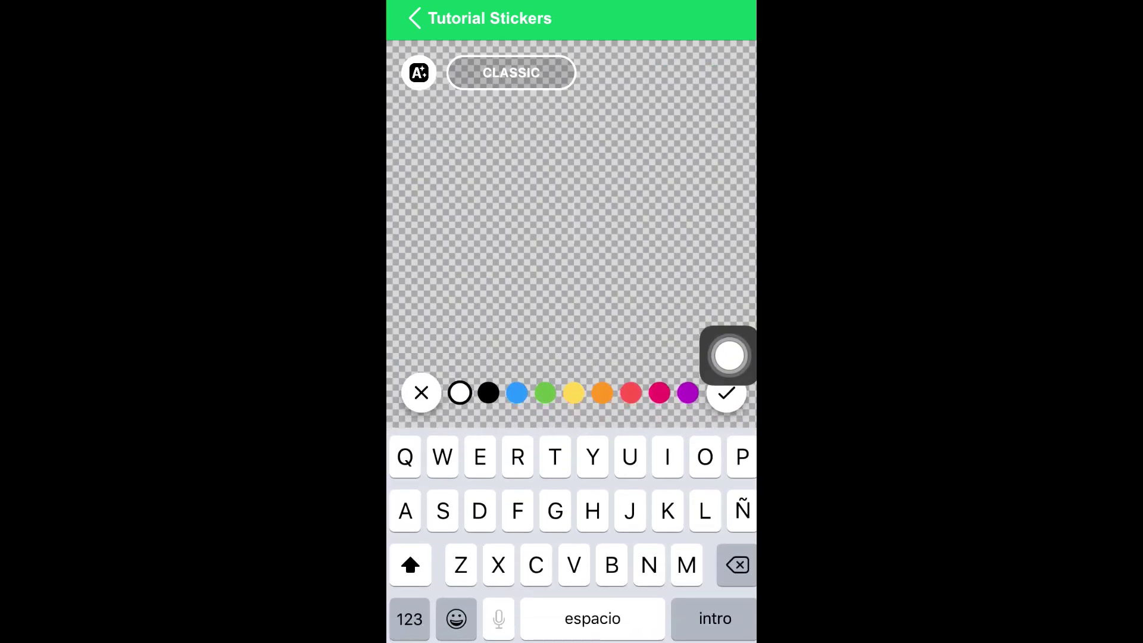
type("Hola a")
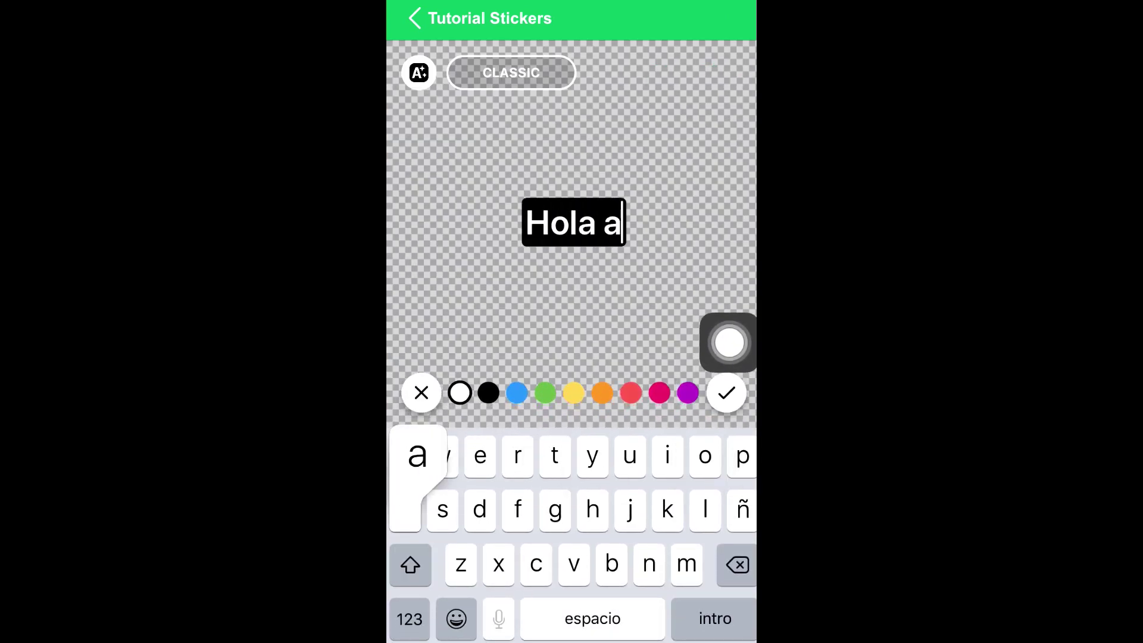
type("migos de ")
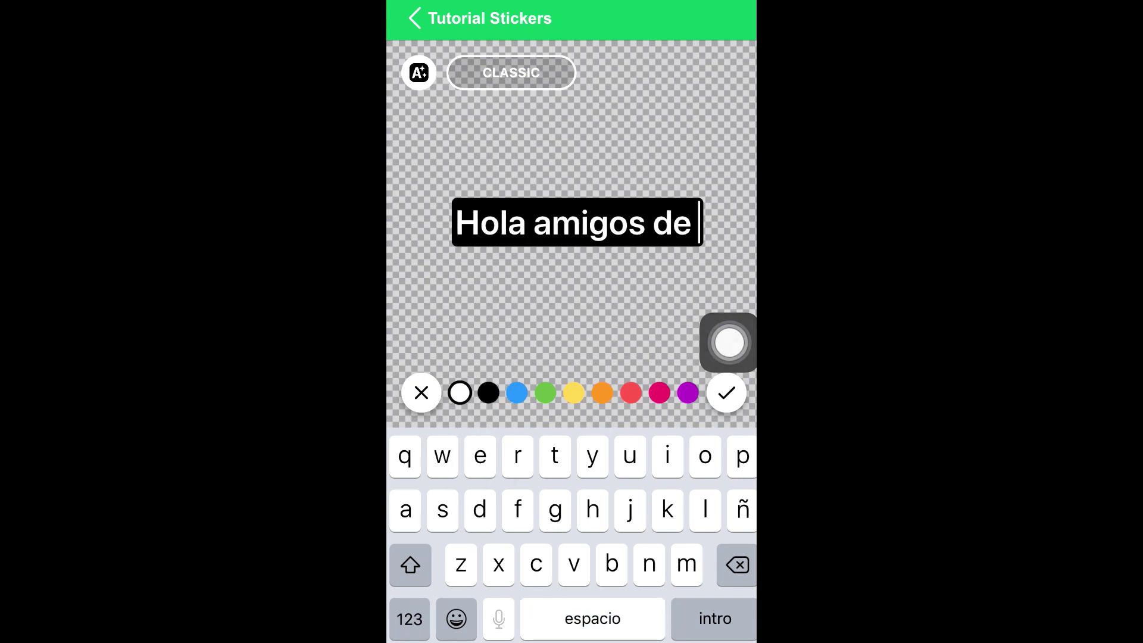
type("Youtu")
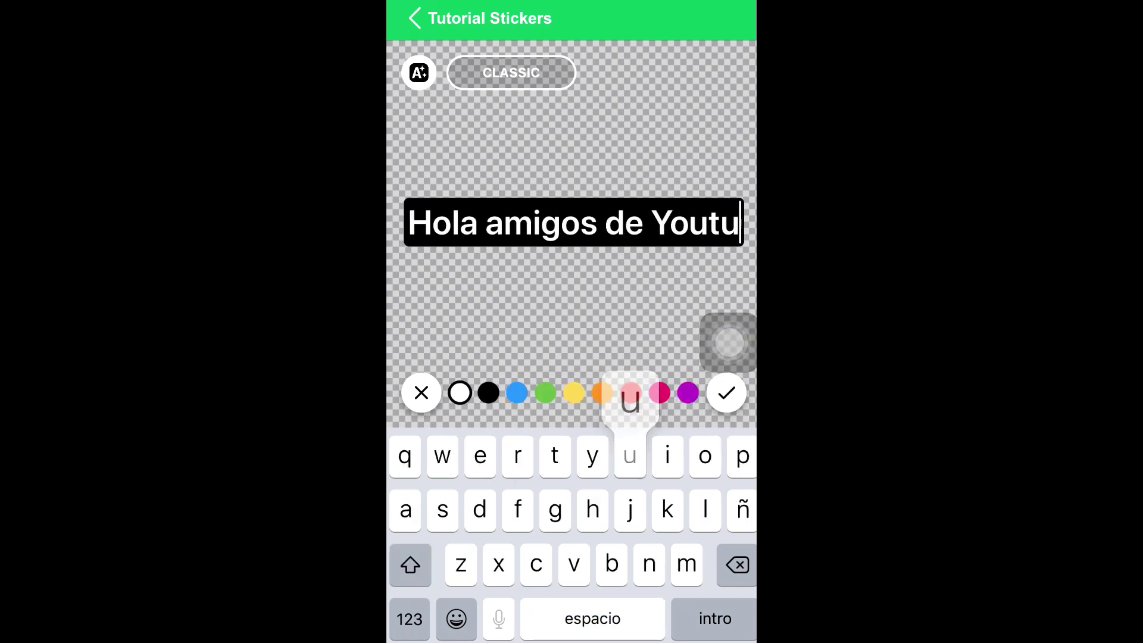
type("be")
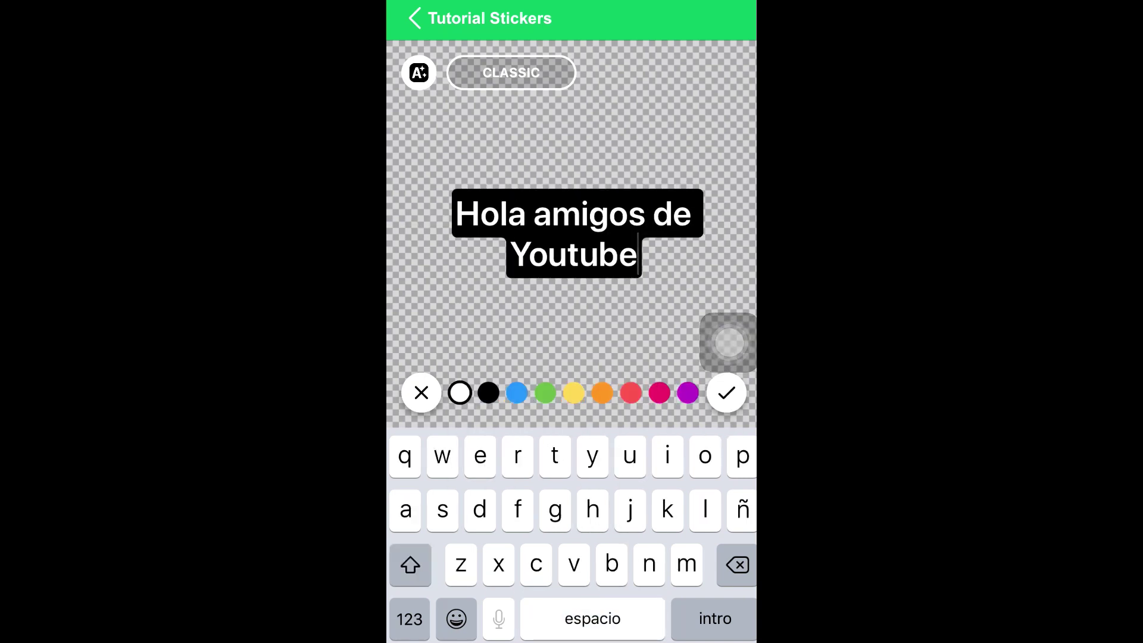
left_click_drag(727, 342, 729, 261)
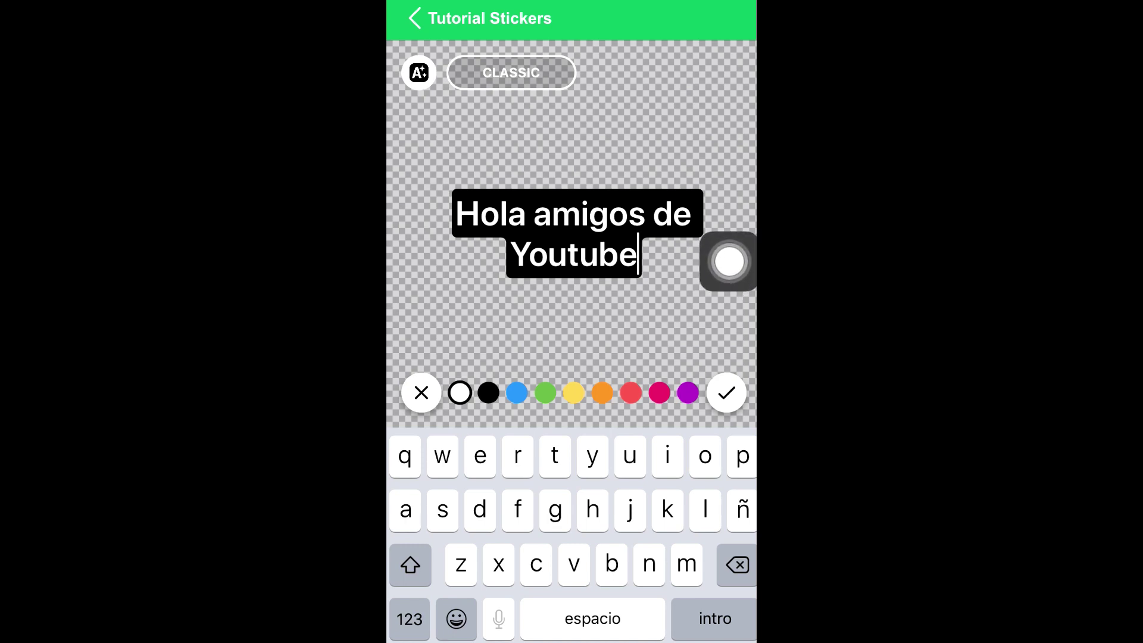
left_click(726, 393)
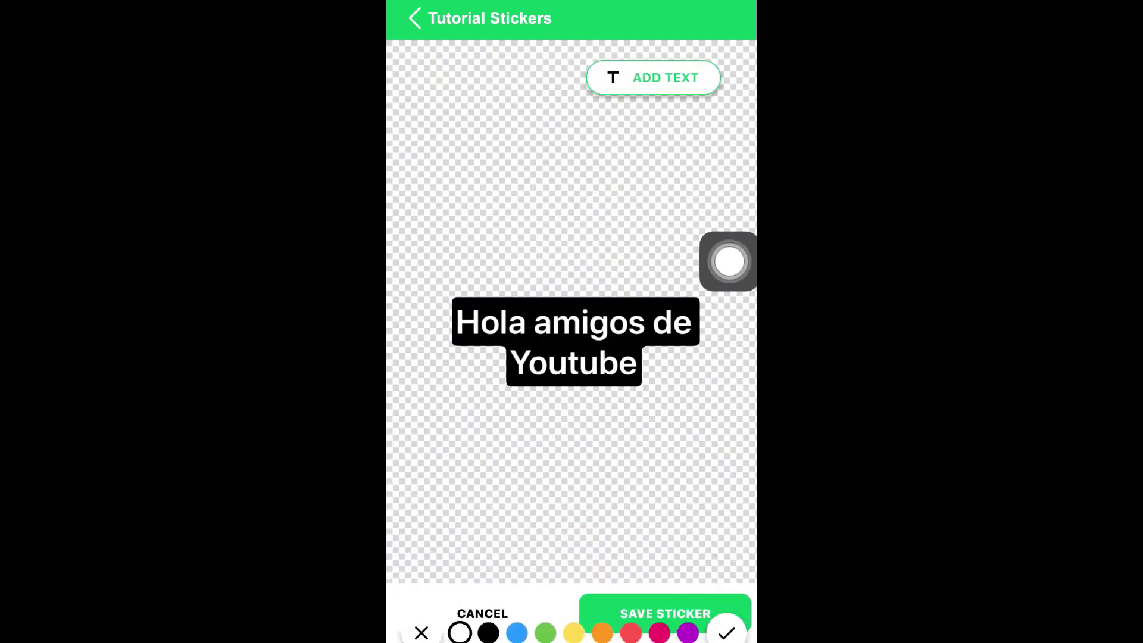
left_click(665, 613)
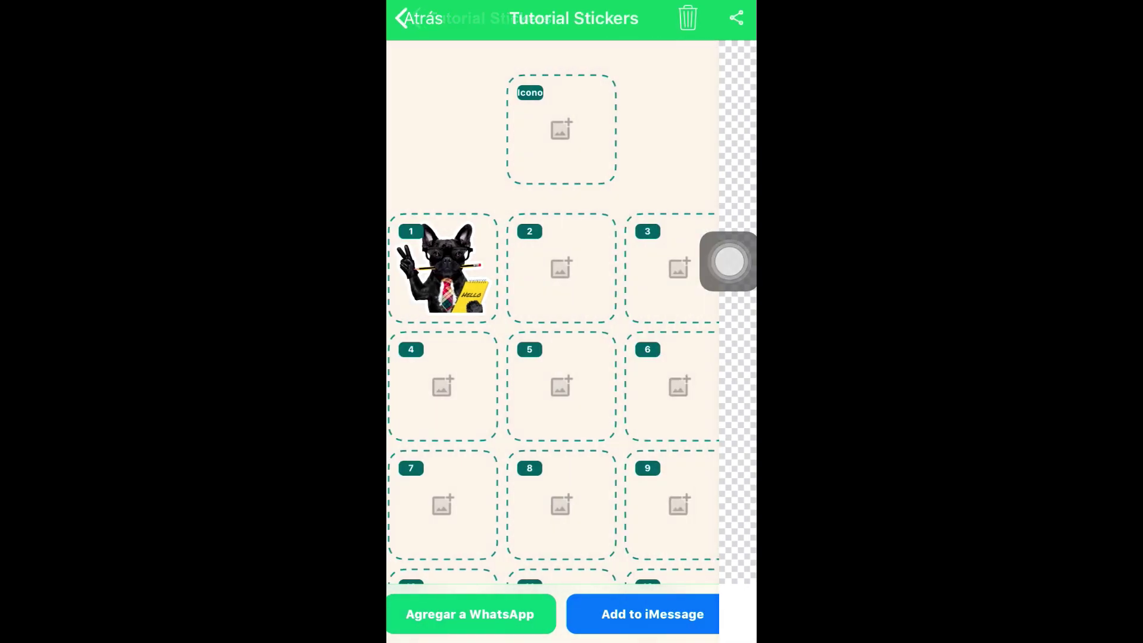
- Save a blue-backed text sticker with the creator's channel sign-off into slot 3
left_click(684, 285)
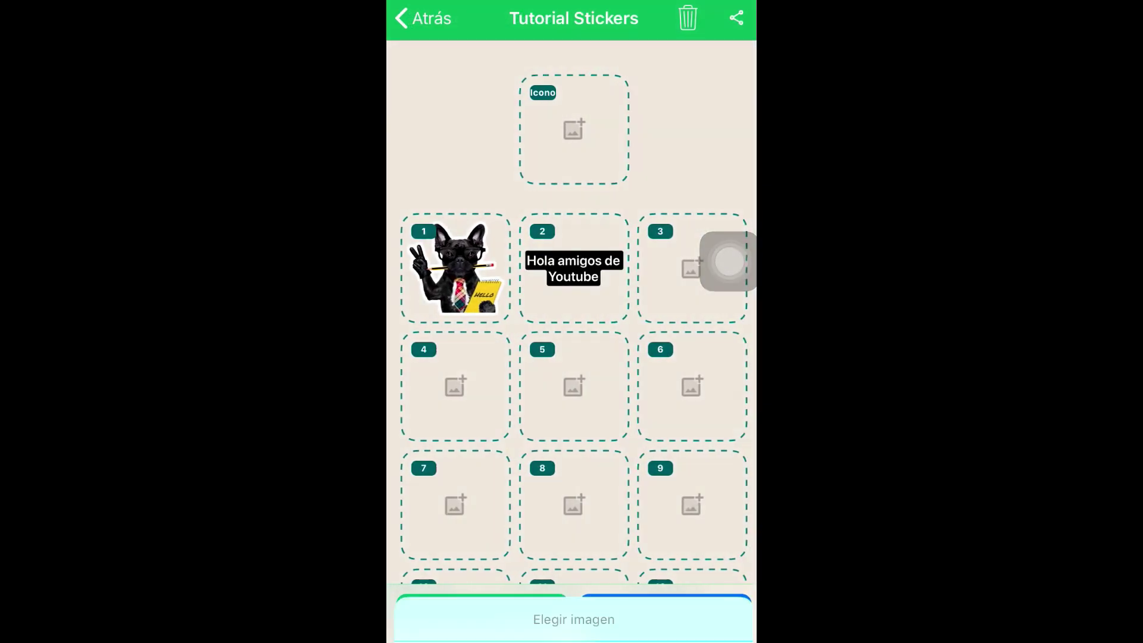
left_click(574, 564)
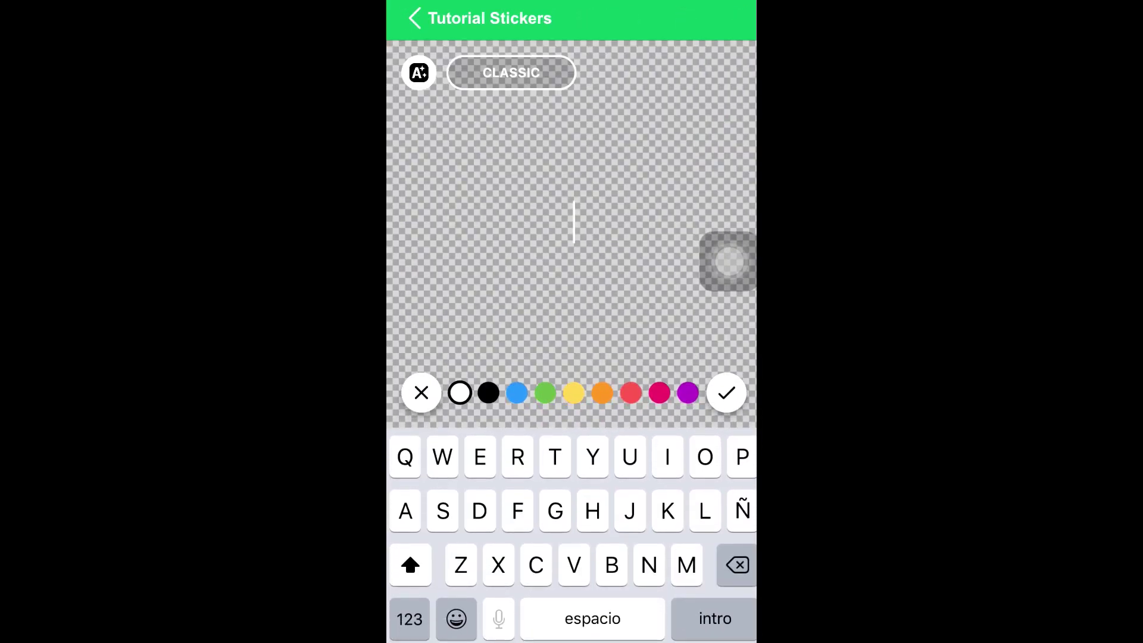
type("Guillot D")
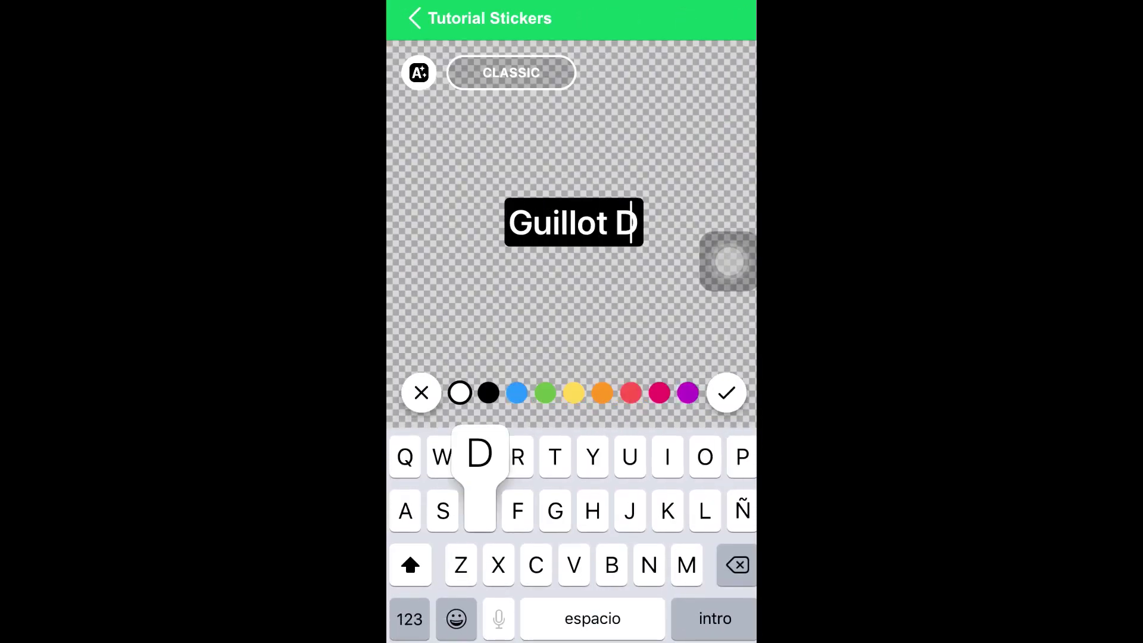
type("iseña par")
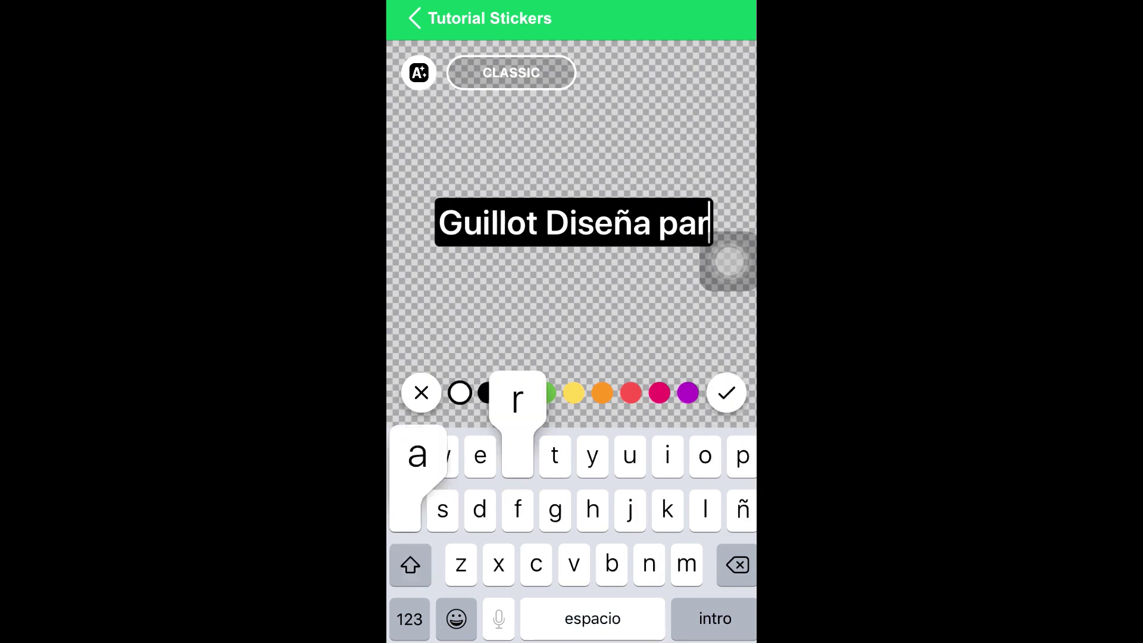
type("a ustedes")
left_click(658, 392)
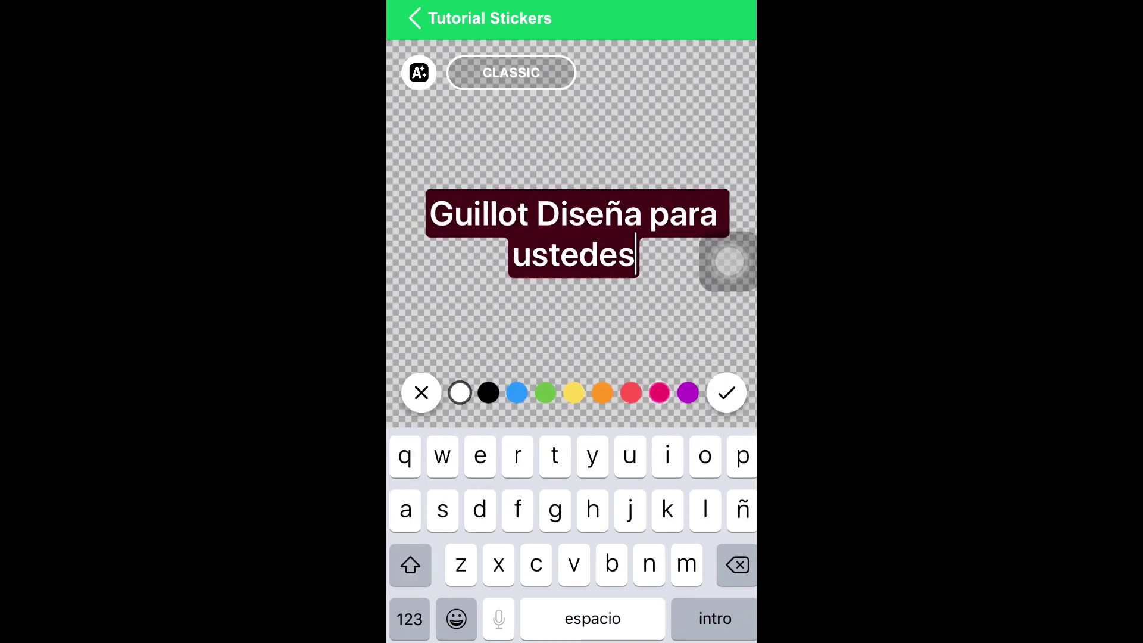
left_click(517, 393)
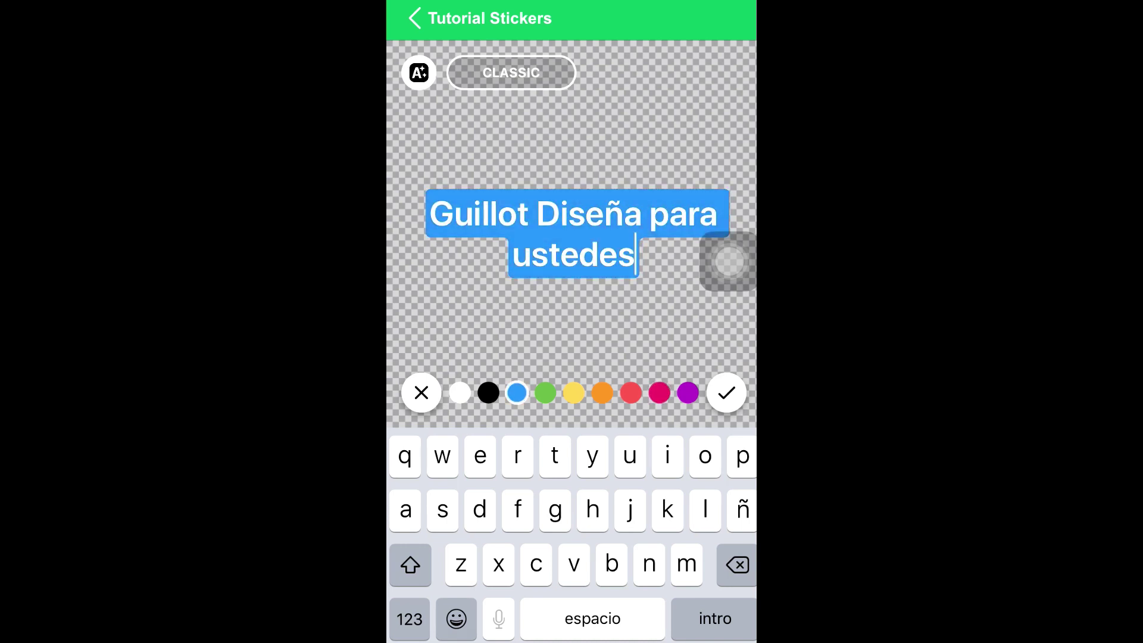
left_click(726, 392)
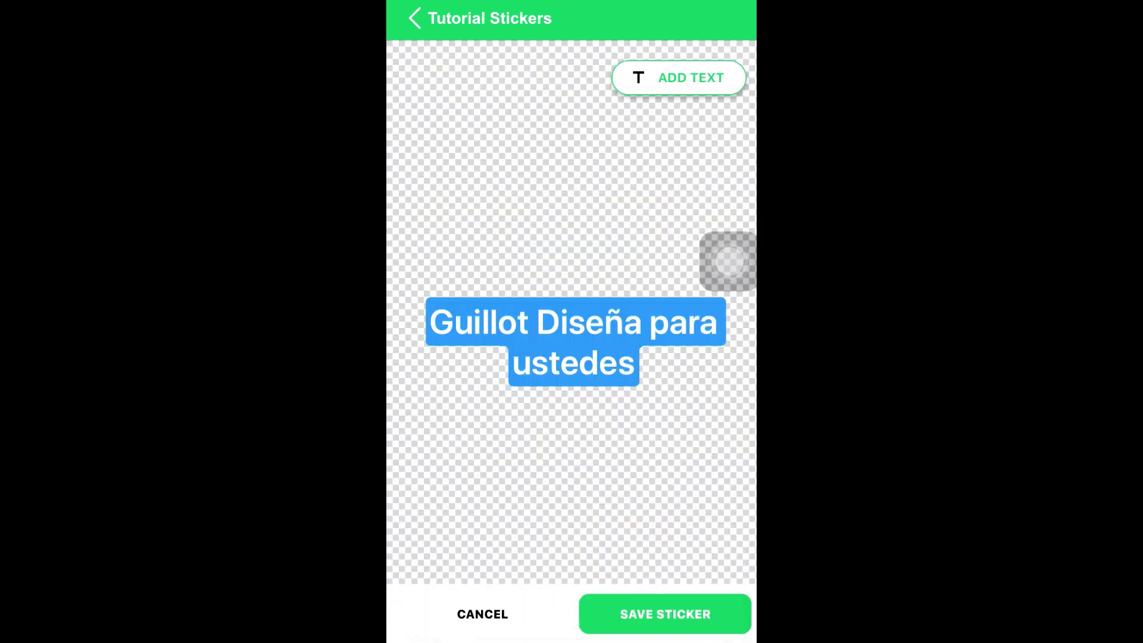
left_click(665, 614)
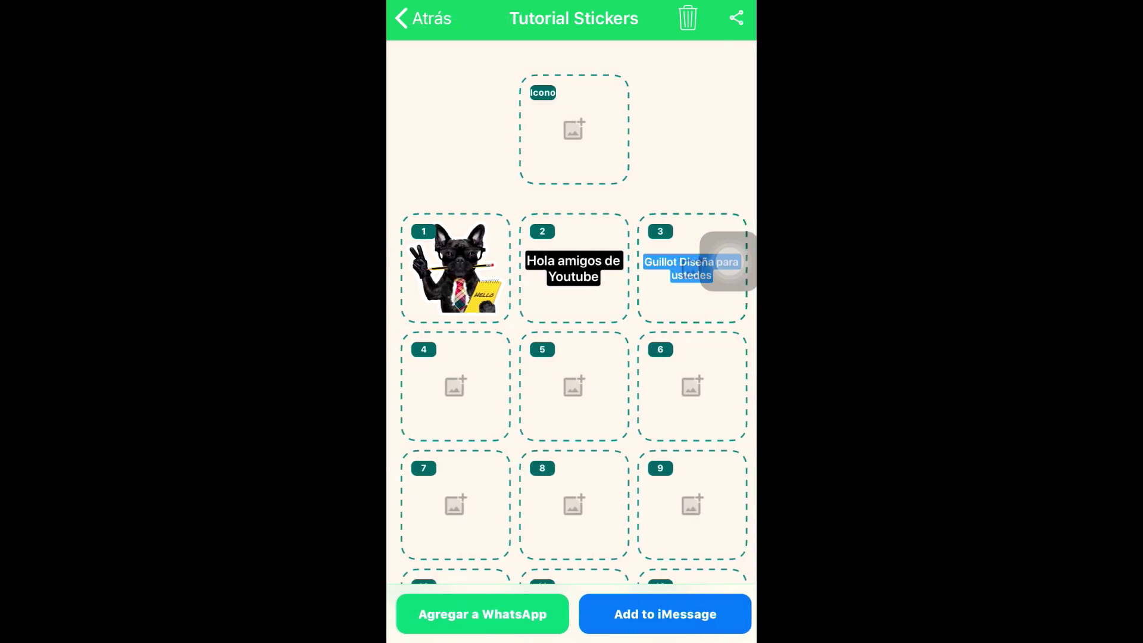
- Choose Galería for a new sticker and pick a photo from the Todas las fotos album
mouse_move(727, 261)
left_mouse_down()
mouse_move(714, 286)
mouse_move(700, 492)
left_mouse_up()
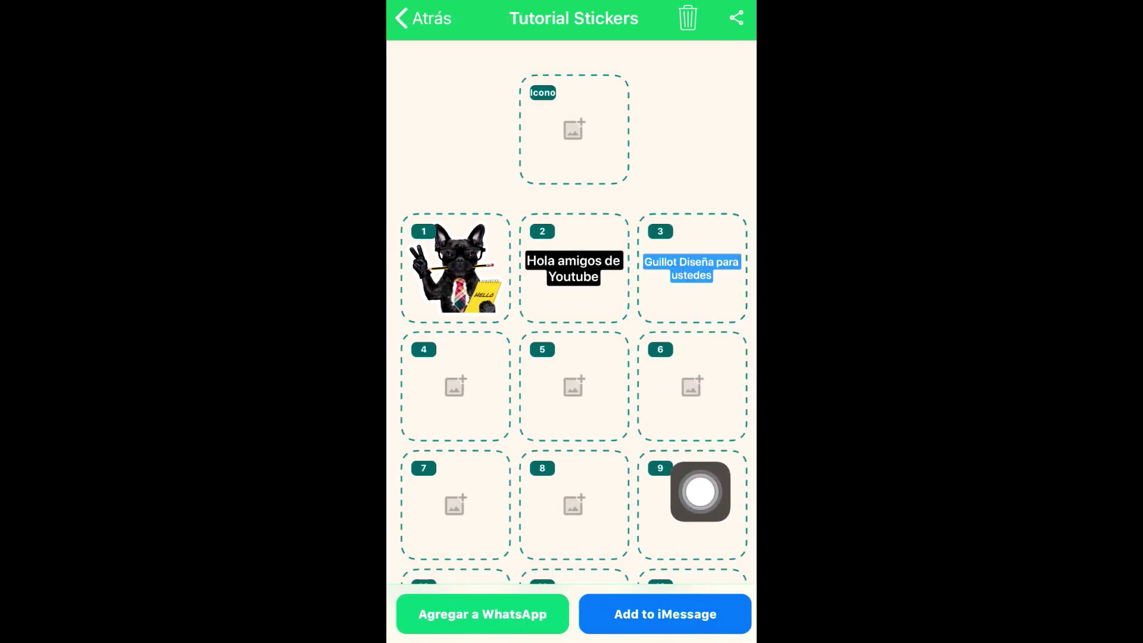
left_click(455, 385)
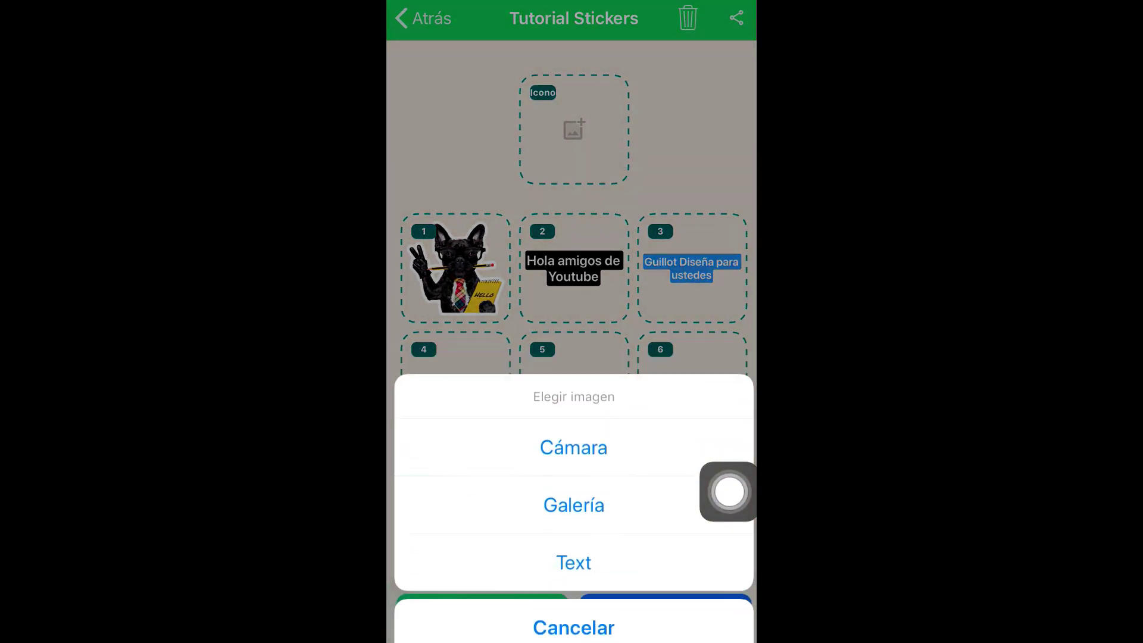
left_click(573, 563)
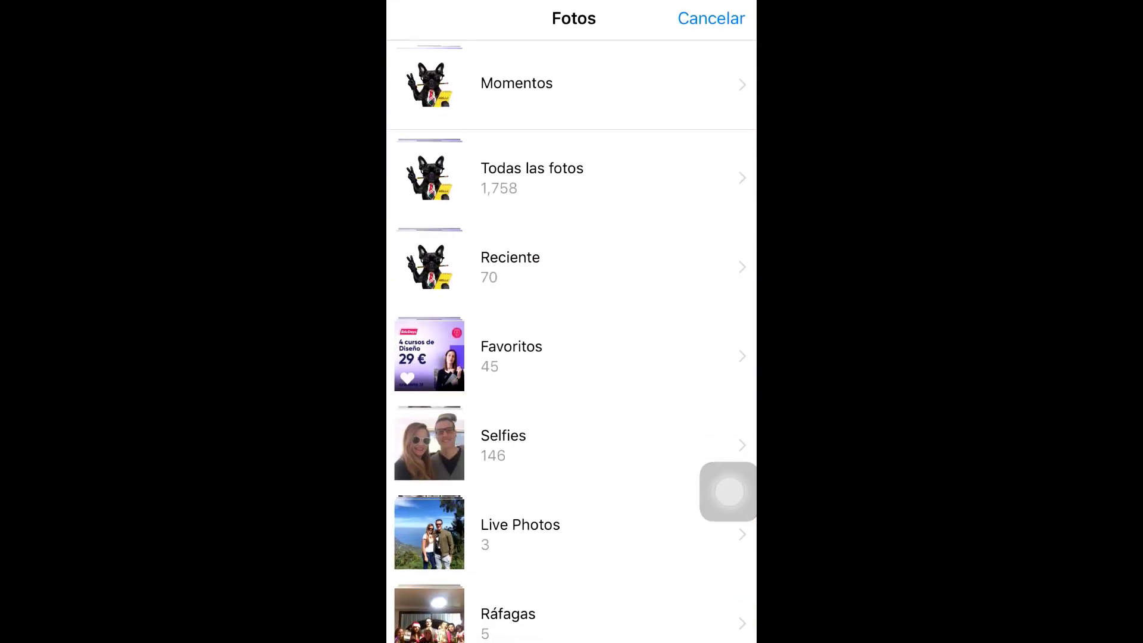
left_click(531, 173)
left_click(711, 18)
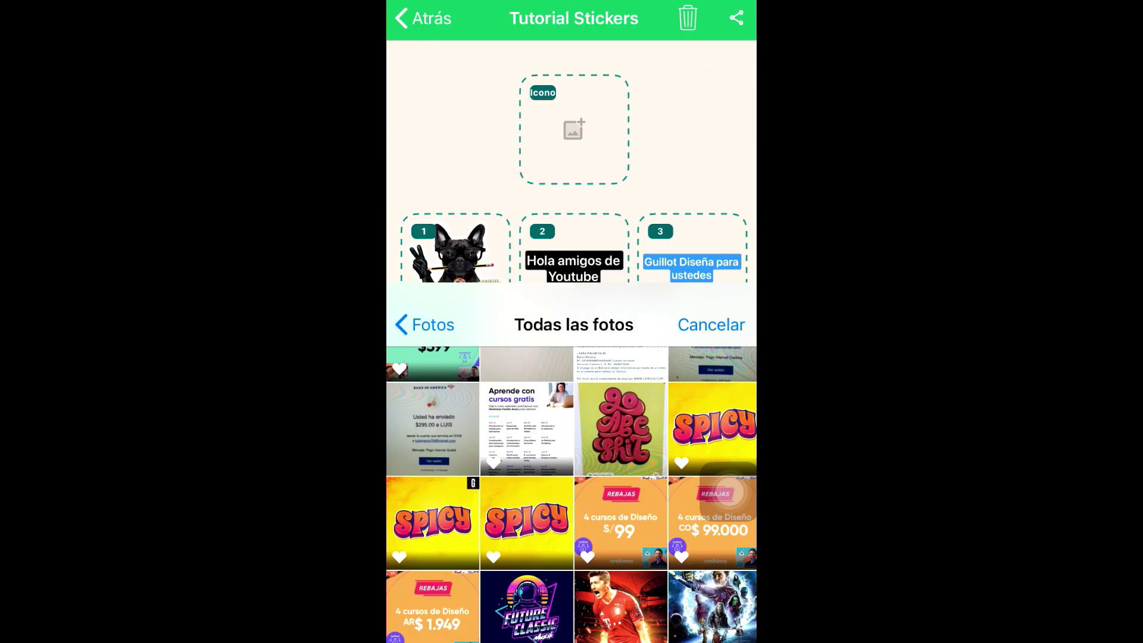